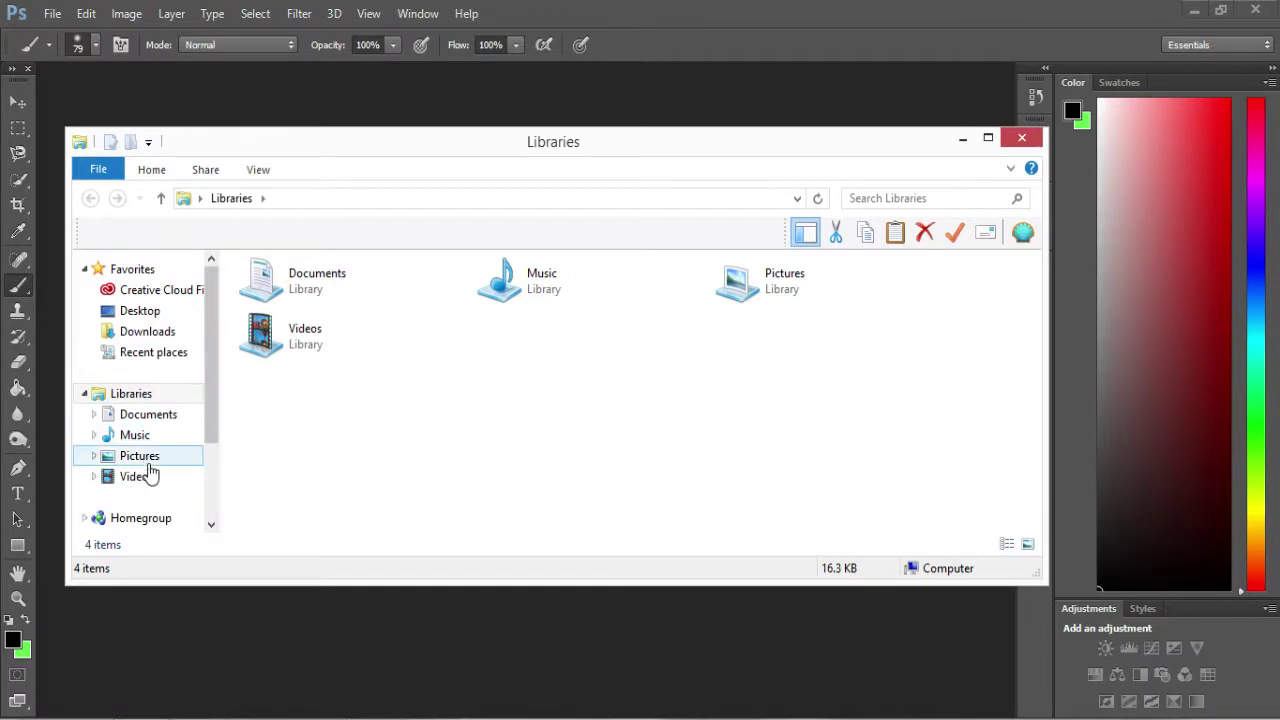
# Step: Preview Concrete Jungle.png from CSDESIGNZ GFX 2014 > FINISHED WORK > NOT PSDS, then close the preview and folder
pyautogui.click(143, 458)
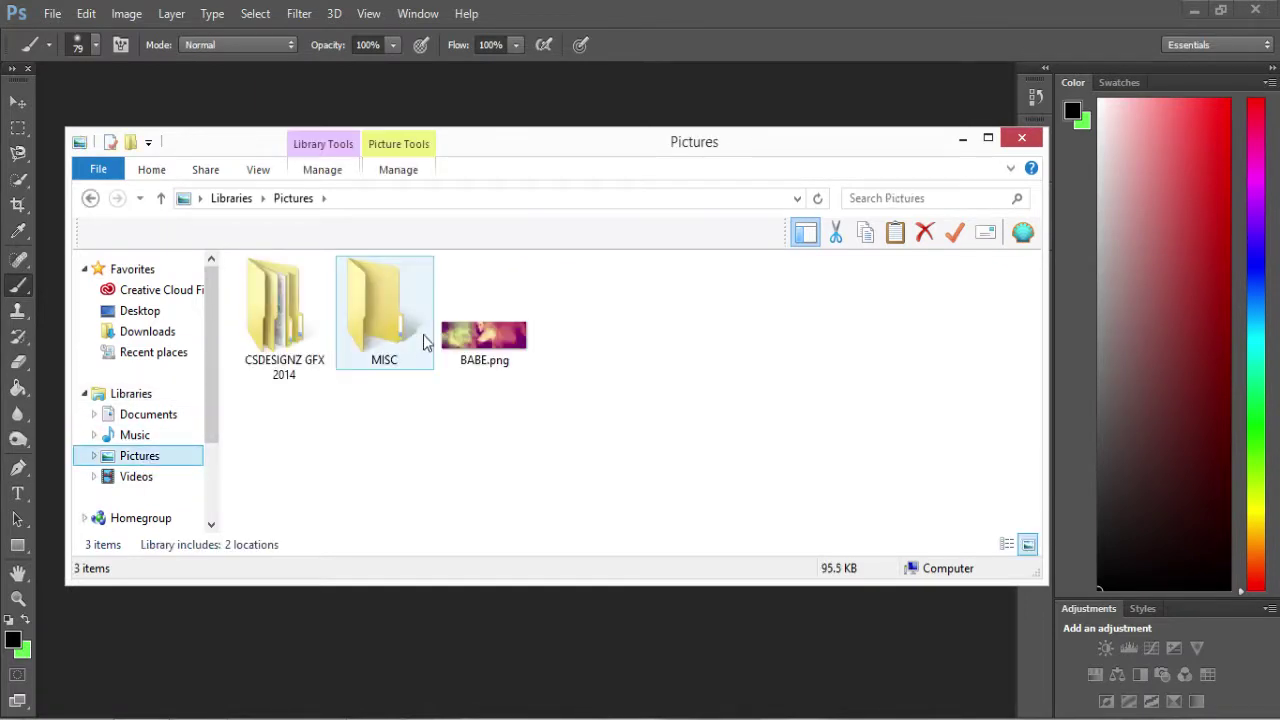
pyautogui.doubleClick(284, 335)
pyautogui.click(308, 338)
pyautogui.doubleClick(308, 338)
pyautogui.doubleClick(308, 335)
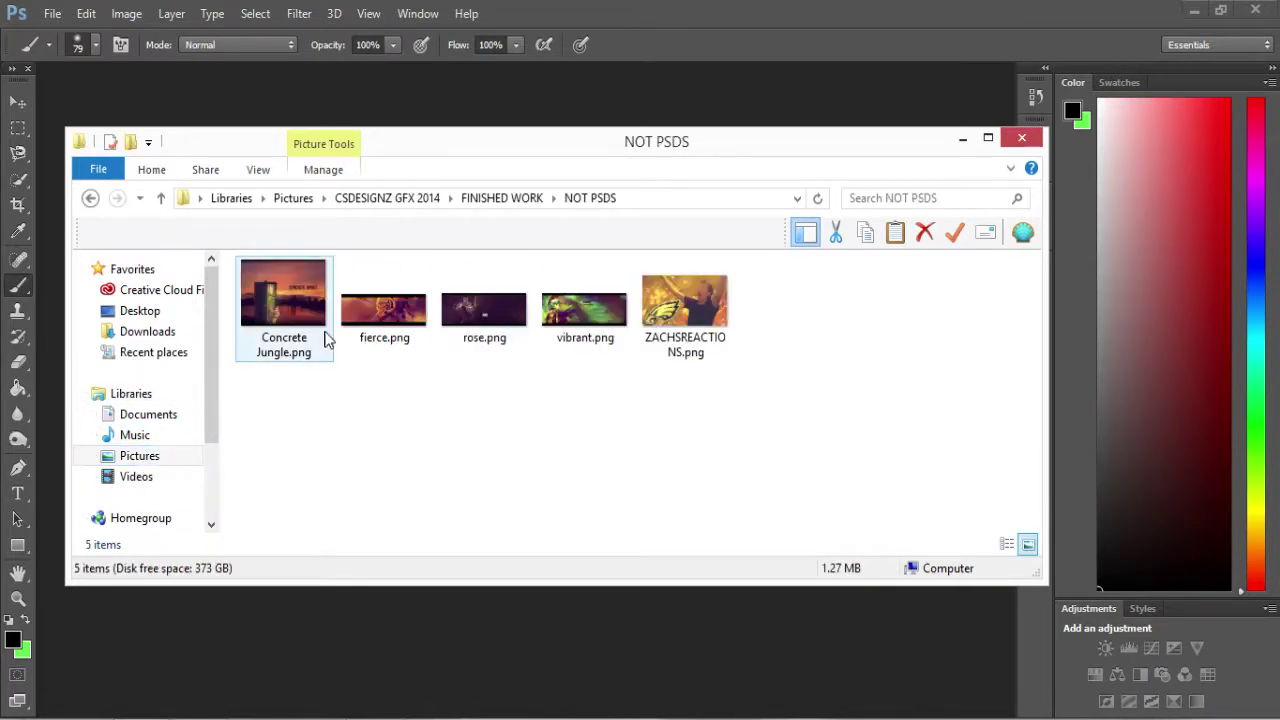
pyautogui.doubleClick(285, 299)
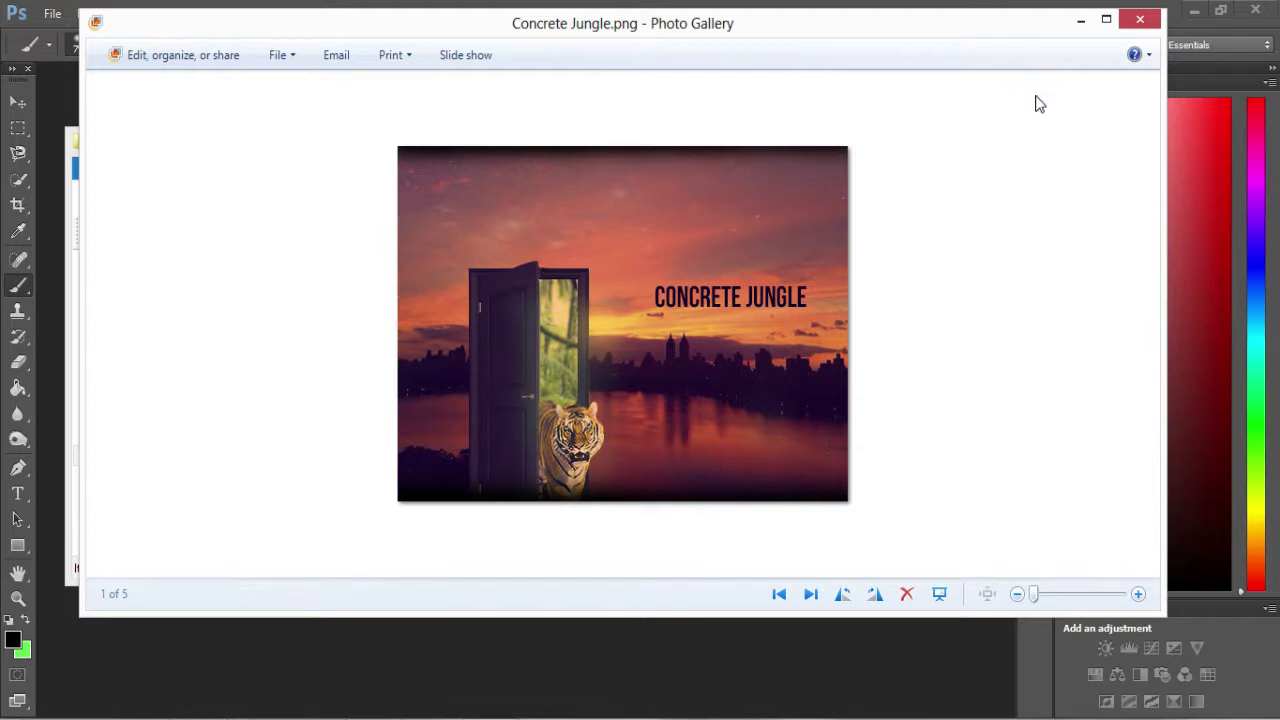
pyautogui.click(1145, 22)
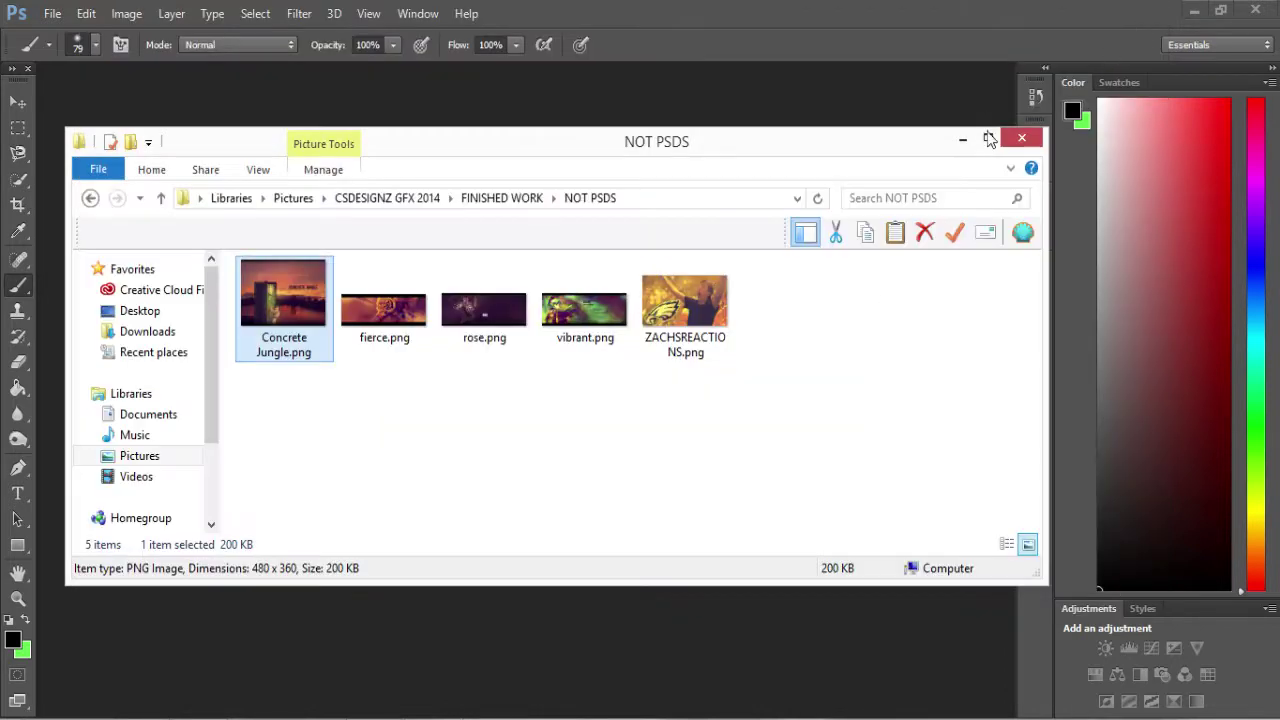
pyautogui.click(1003, 136)
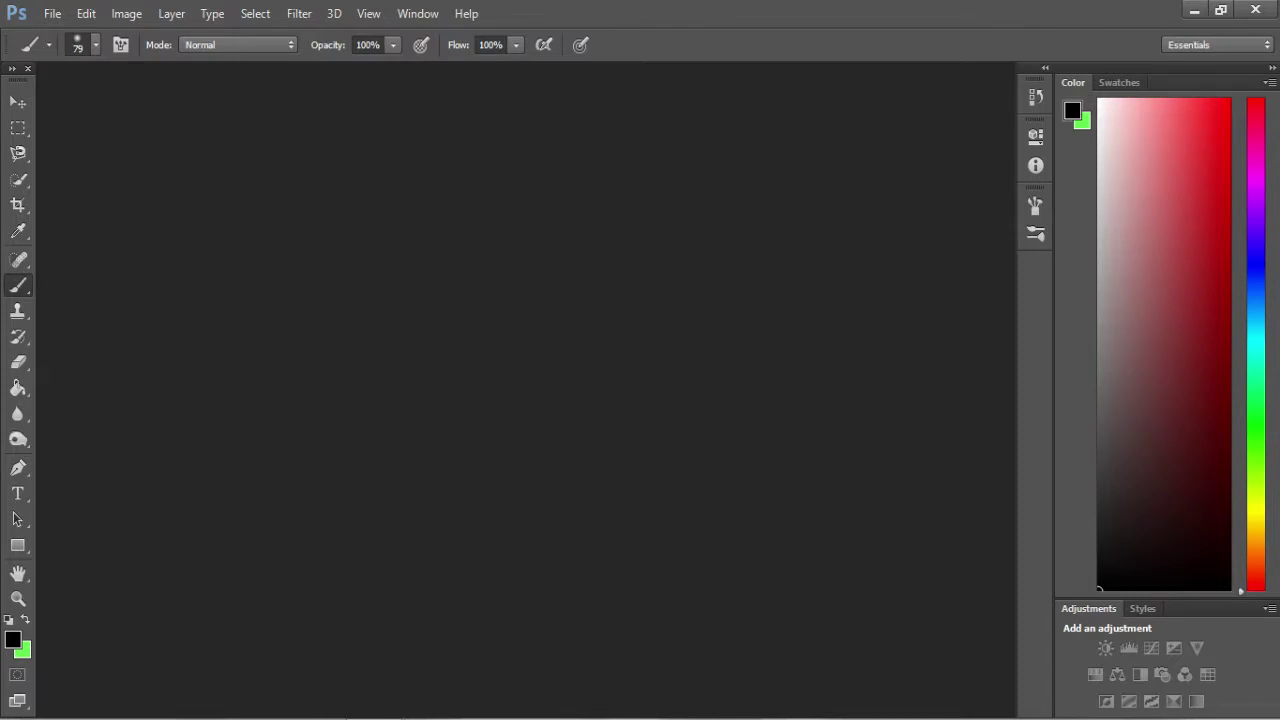
# Step: Open Chrome on Google and bring up Google Images results
pyautogui.click(200, 640)
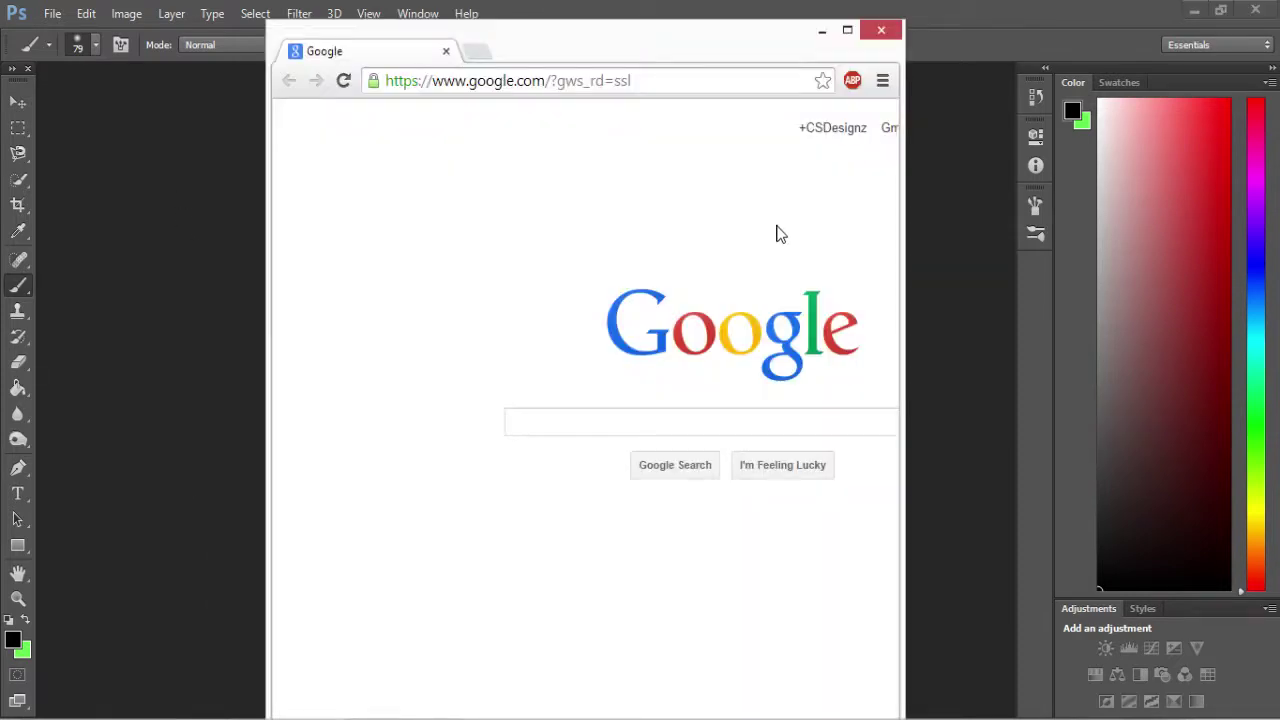
pyautogui.click(577, 425)
pyautogui.write('images')
pyautogui.press('Return')
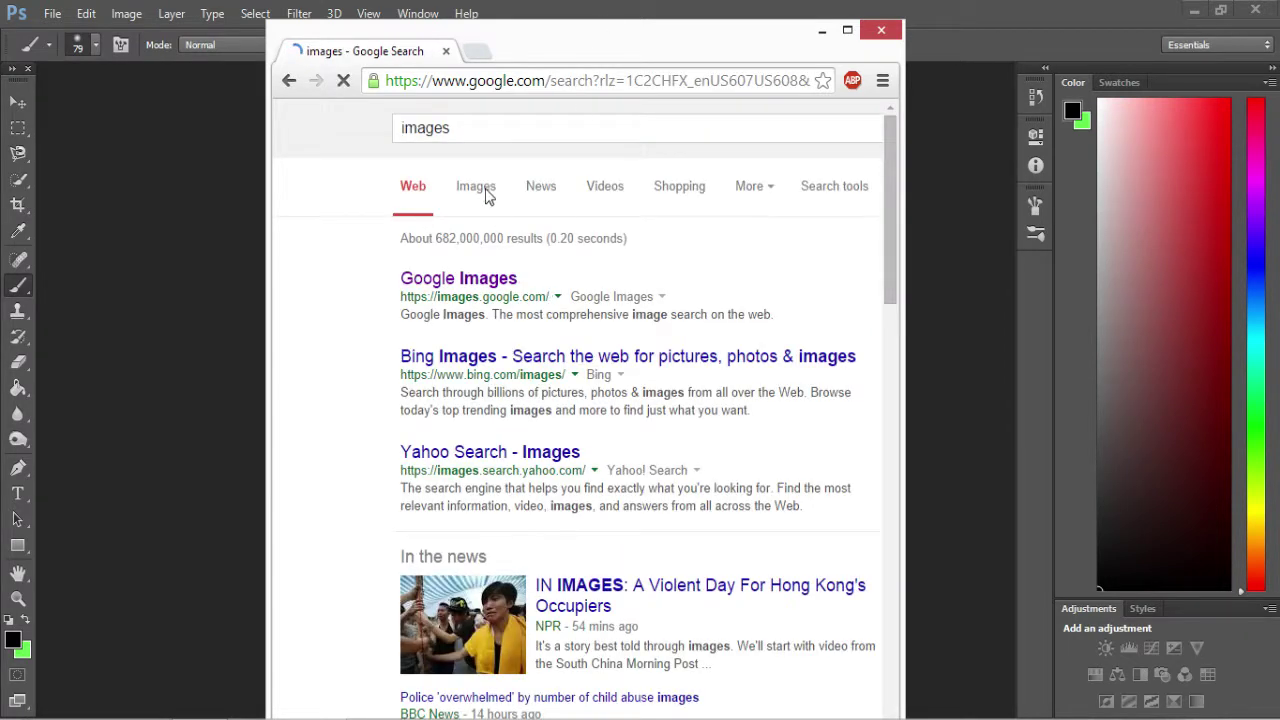
pyautogui.click(484, 196)
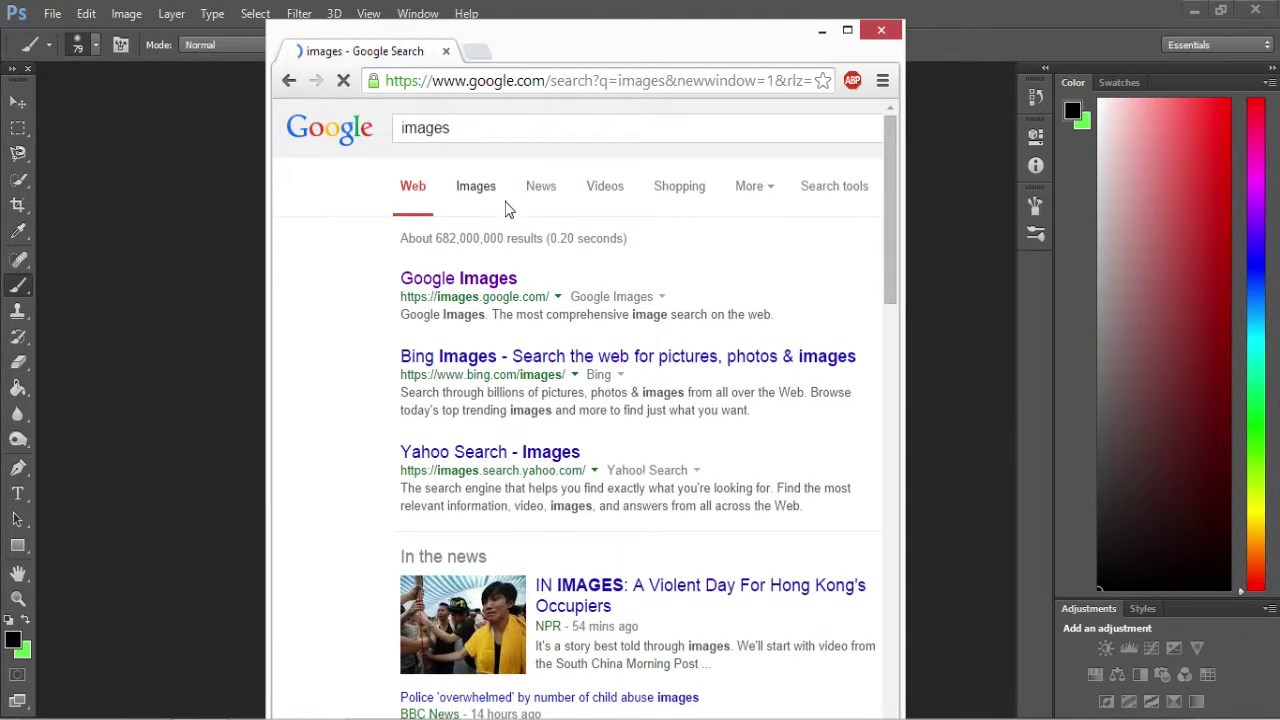
pyautogui.scroll(-4, 560, 370)
pyautogui.scroll(4, 569, 375)
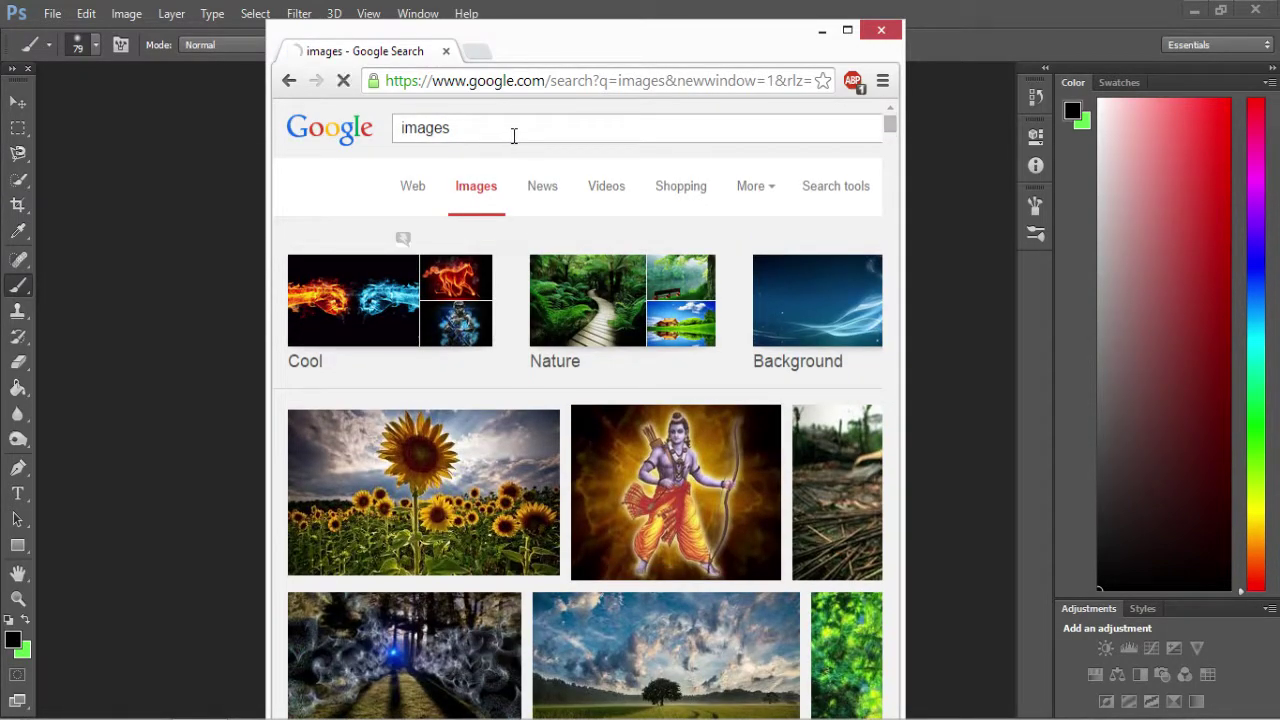
# Step: Search images for 'new yourk city' and expand the Skyline results
pyautogui.moveTo(523, 129); pyautogui.dragTo(295, 135)
pyautogui.press('BackSpace')
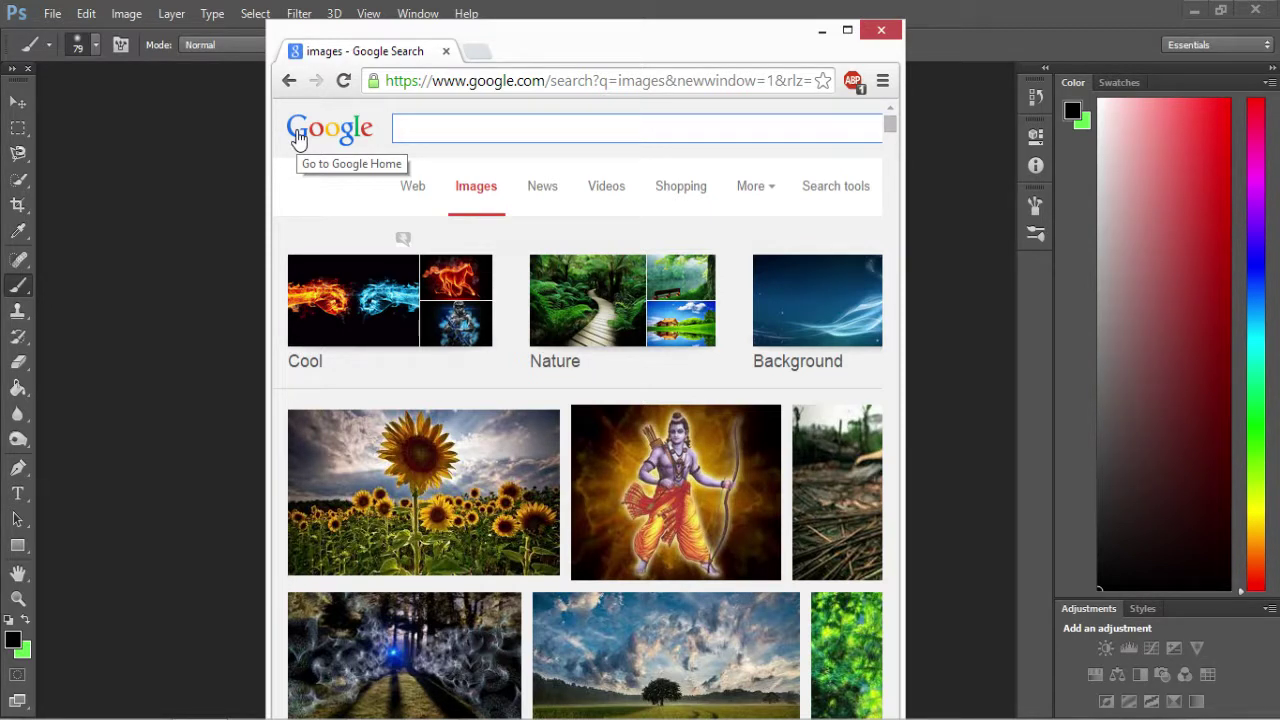
pyautogui.write('new yourk ci')
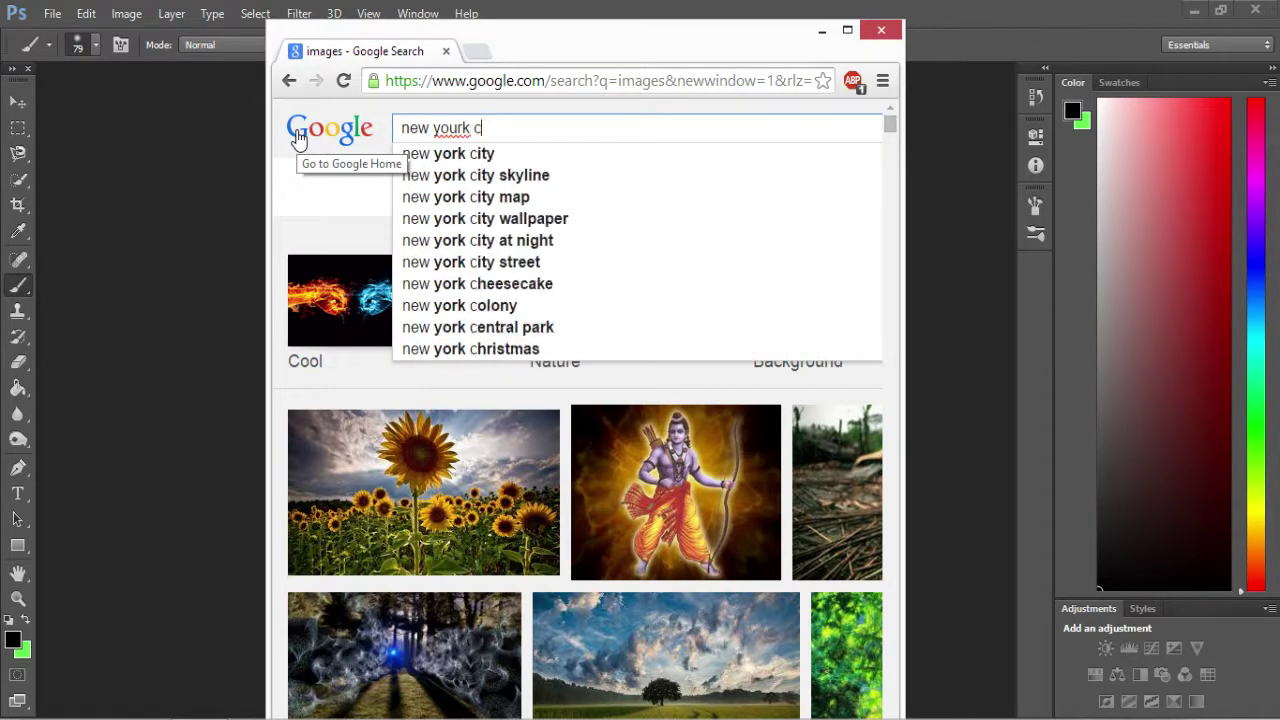
pyautogui.write('ty')
pyautogui.press('Return')
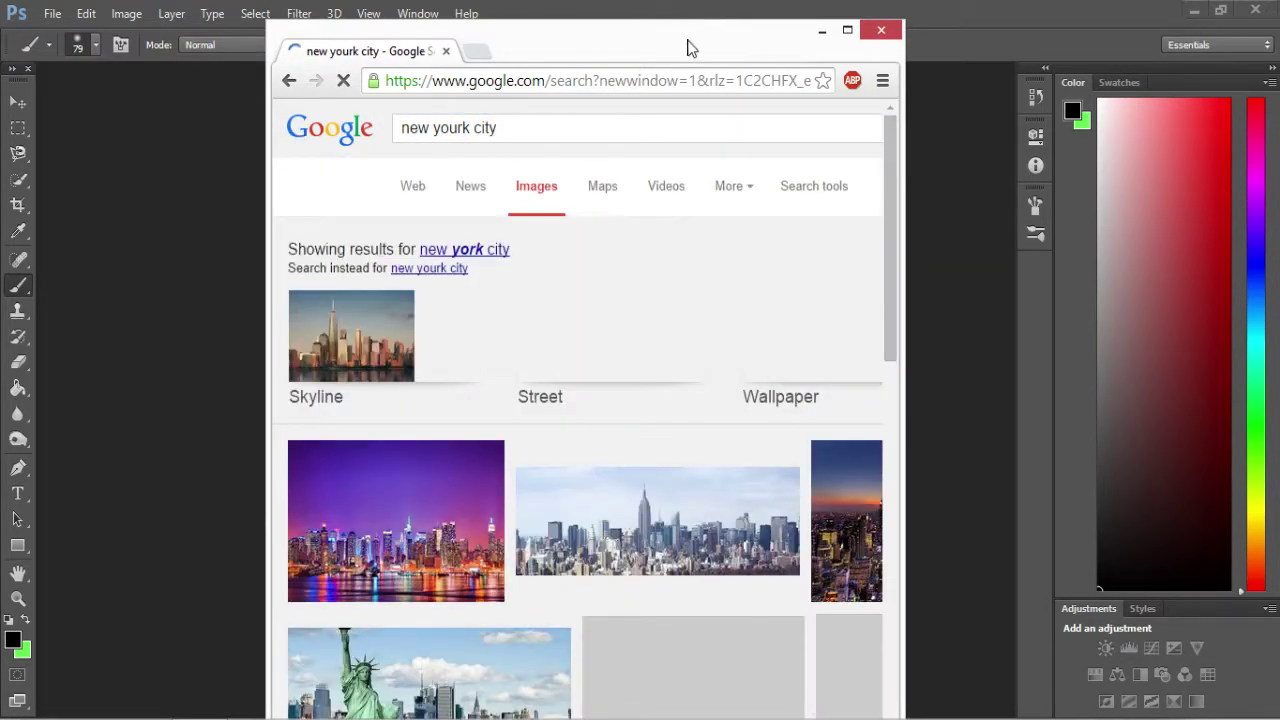
pyautogui.moveTo(681, 40); pyautogui.dragTo(649, 33)
pyautogui.scroll(-2, 651, 409)
pyautogui.scroll(1, 866, 410)
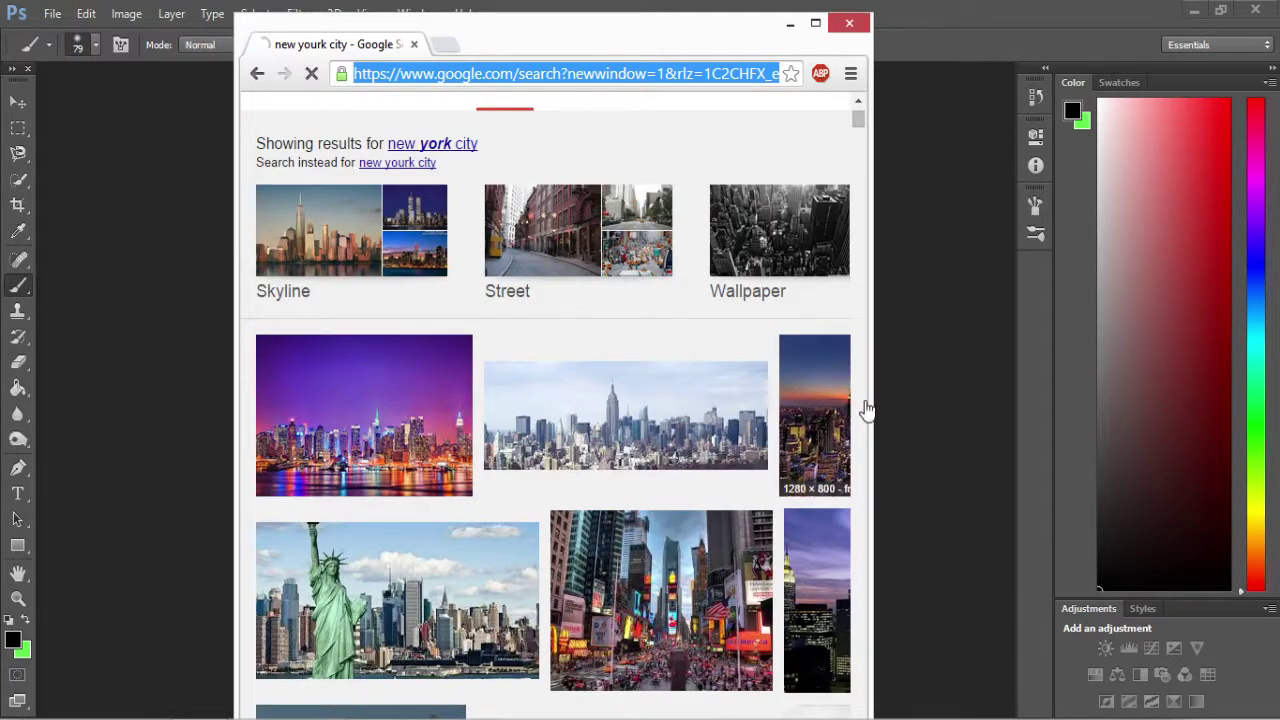
pyautogui.moveTo(871, 400); pyautogui.dragTo(972, 400)
pyautogui.click(329, 277)
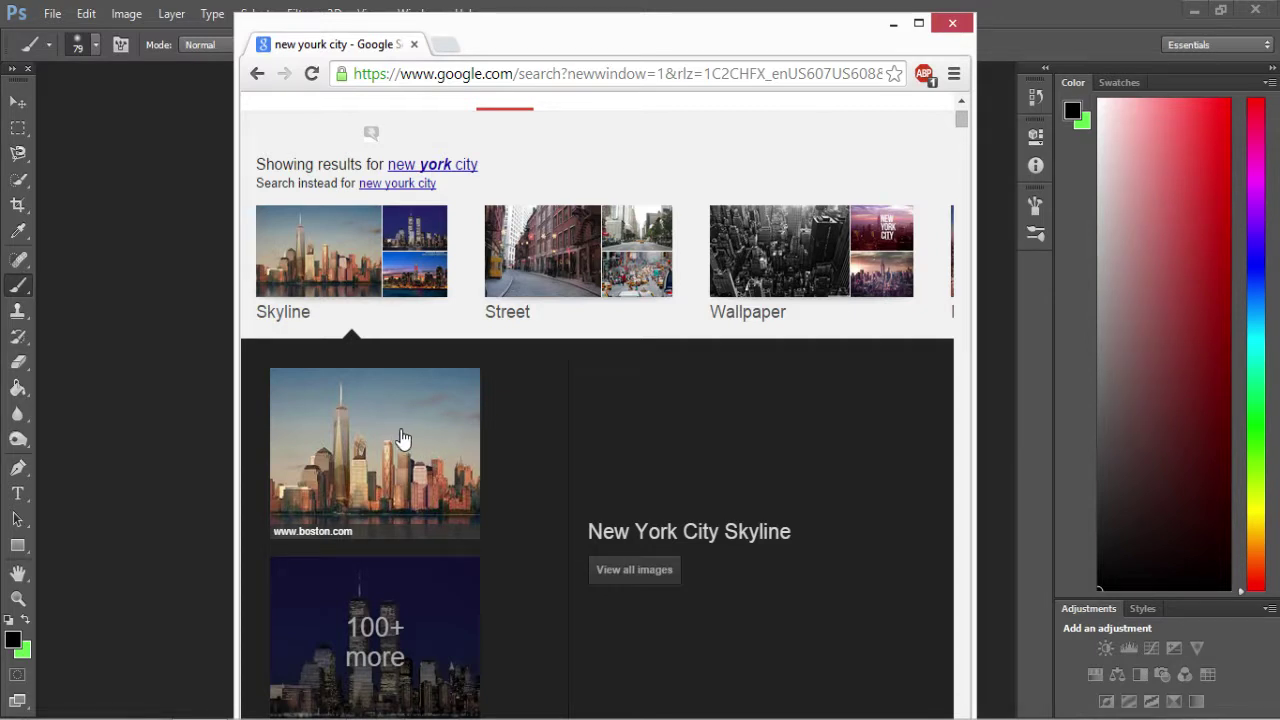
# Step: Save the skyline photo into Pictures as images.jpg, keeping Chrome open for the download
pyautogui.rightClick(395, 424)
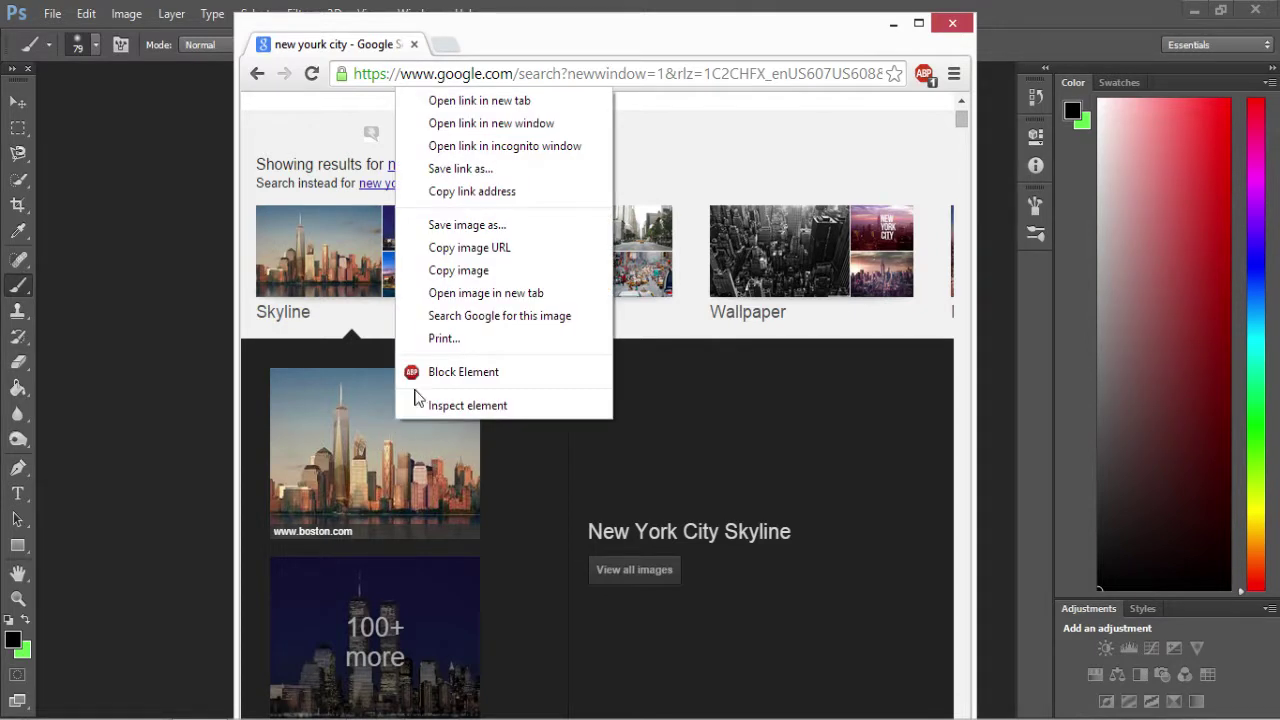
pyautogui.click(447, 224)
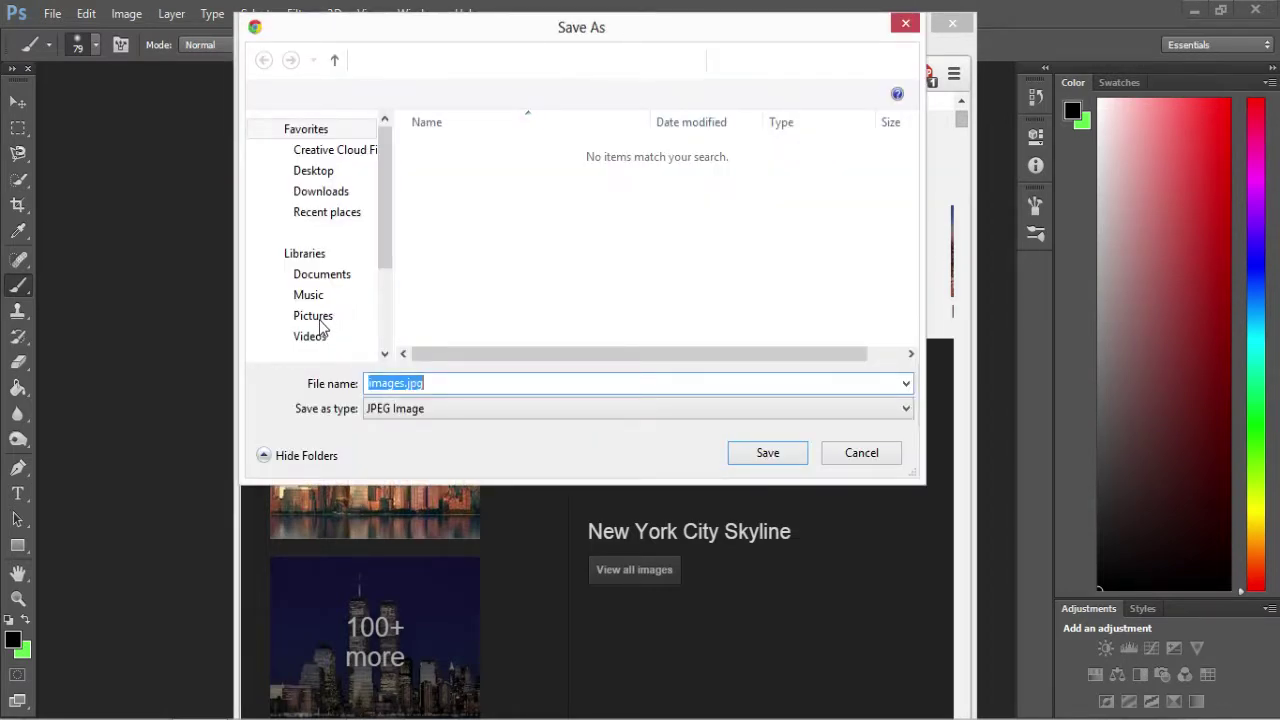
pyautogui.click(316, 318)
pyautogui.click(739, 453)
pyautogui.click(951, 32)
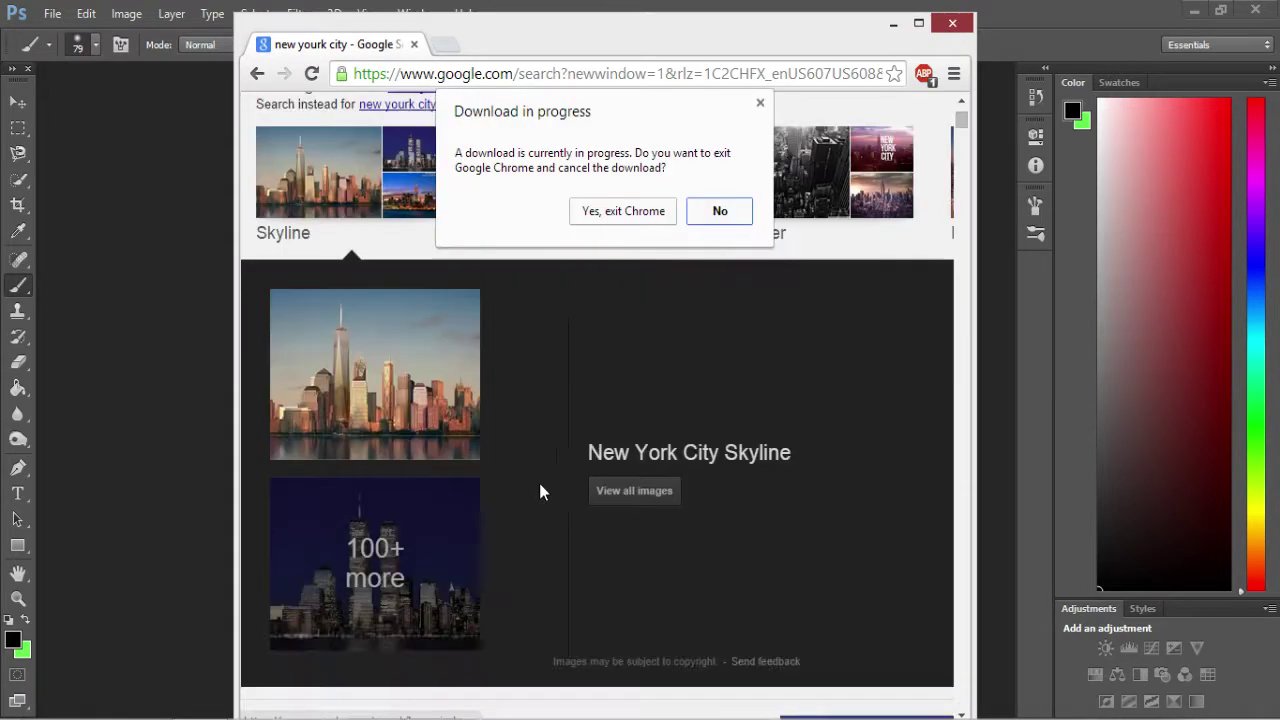
pyautogui.click(721, 211)
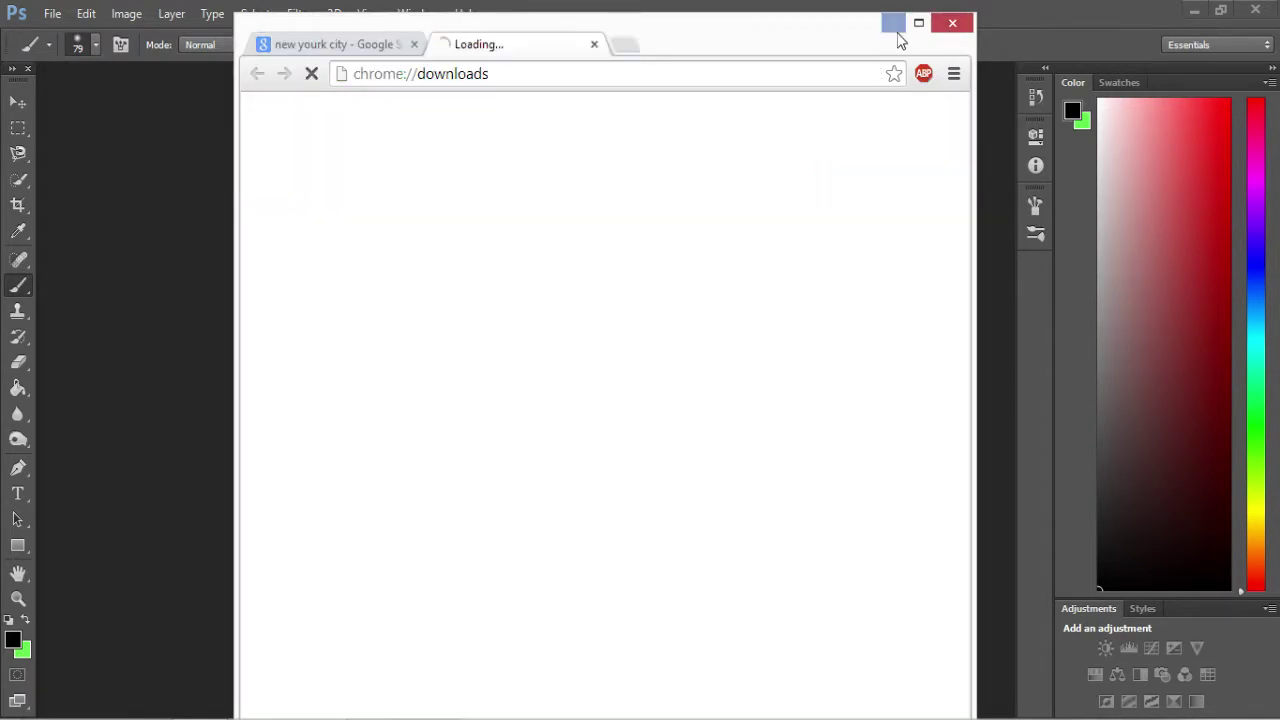
# Step: Return to Photoshop and open images.jpg from the Pictures library
pyautogui.click(594, 44)
pyautogui.click(899, 27)
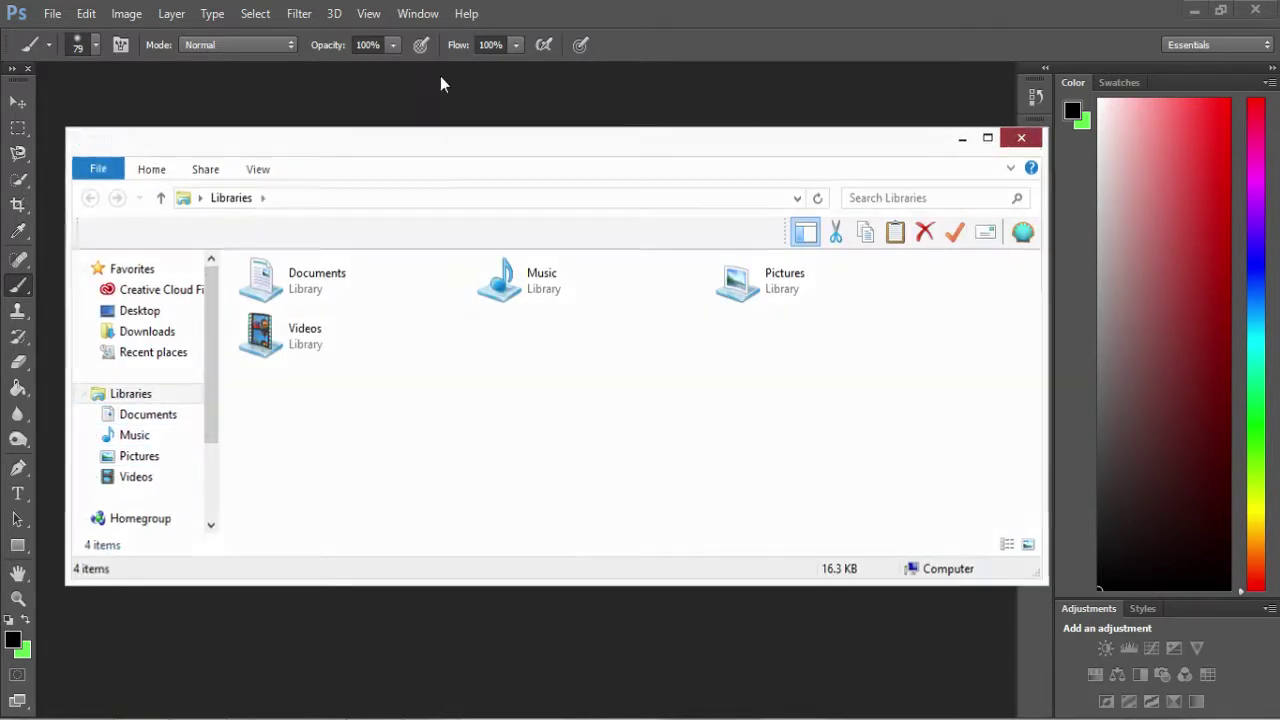
pyautogui.click(440, 84)
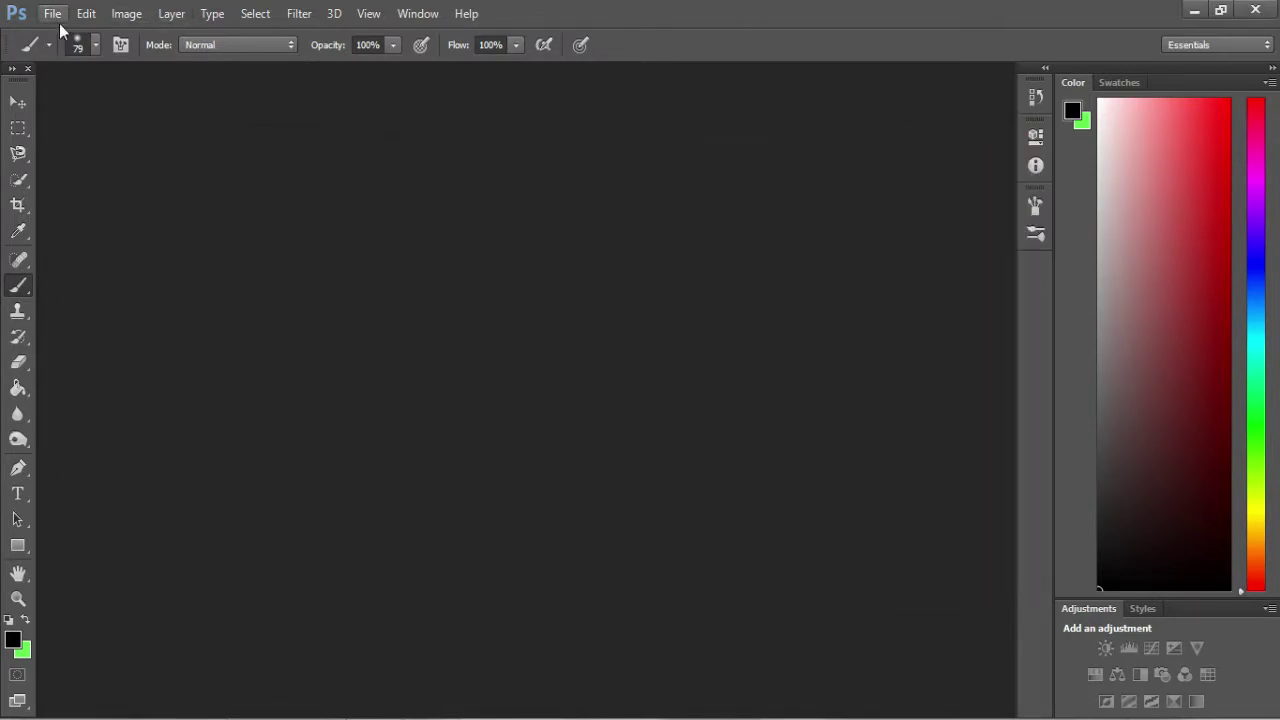
pyautogui.click(52, 13)
pyautogui.click(63, 54)
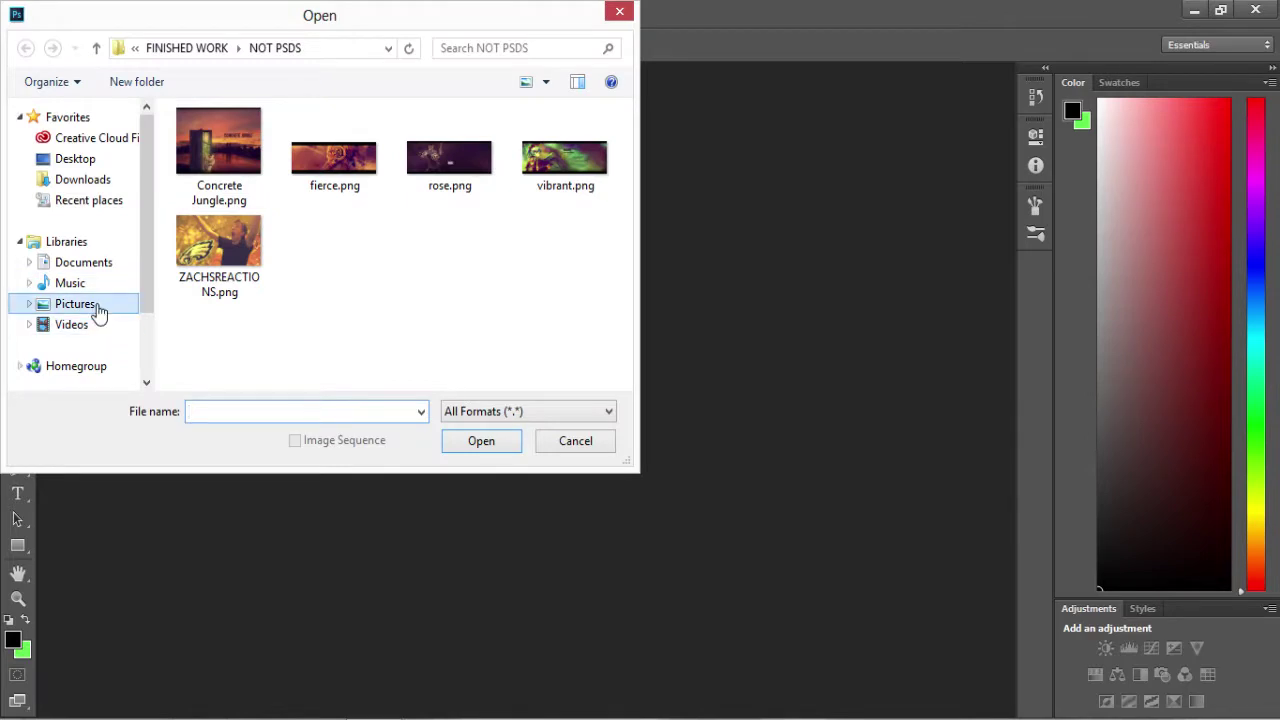
pyautogui.click(99, 313)
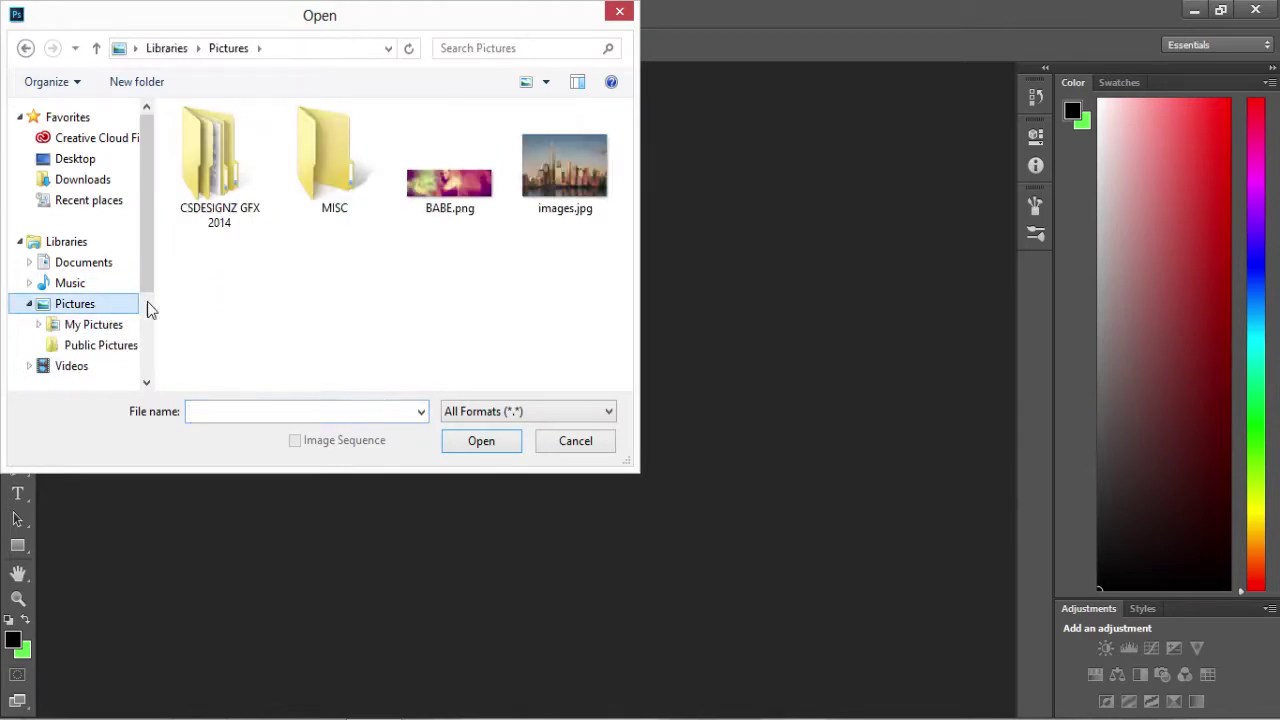
pyautogui.click(550, 173)
pyautogui.click(485, 448)
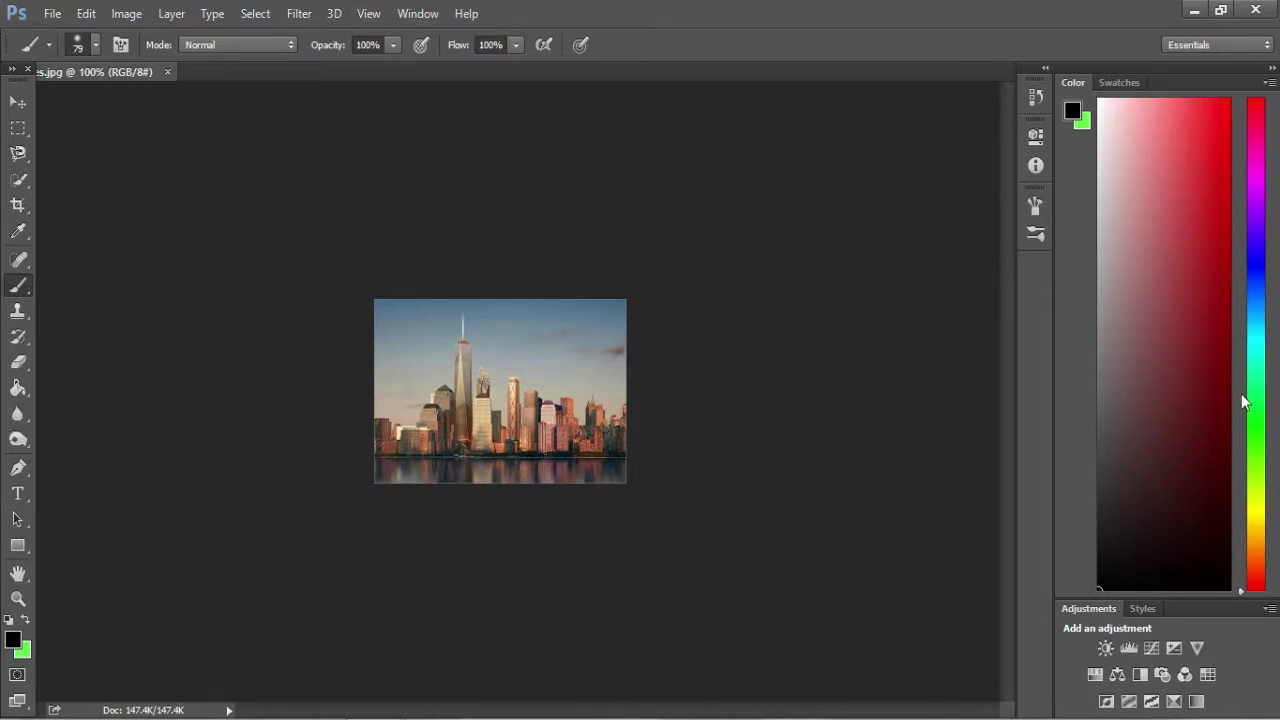
# Step: Add a Photo Filter adjustment layer to the skyline from the Adjustments panel
pyautogui.click(1268, 83)
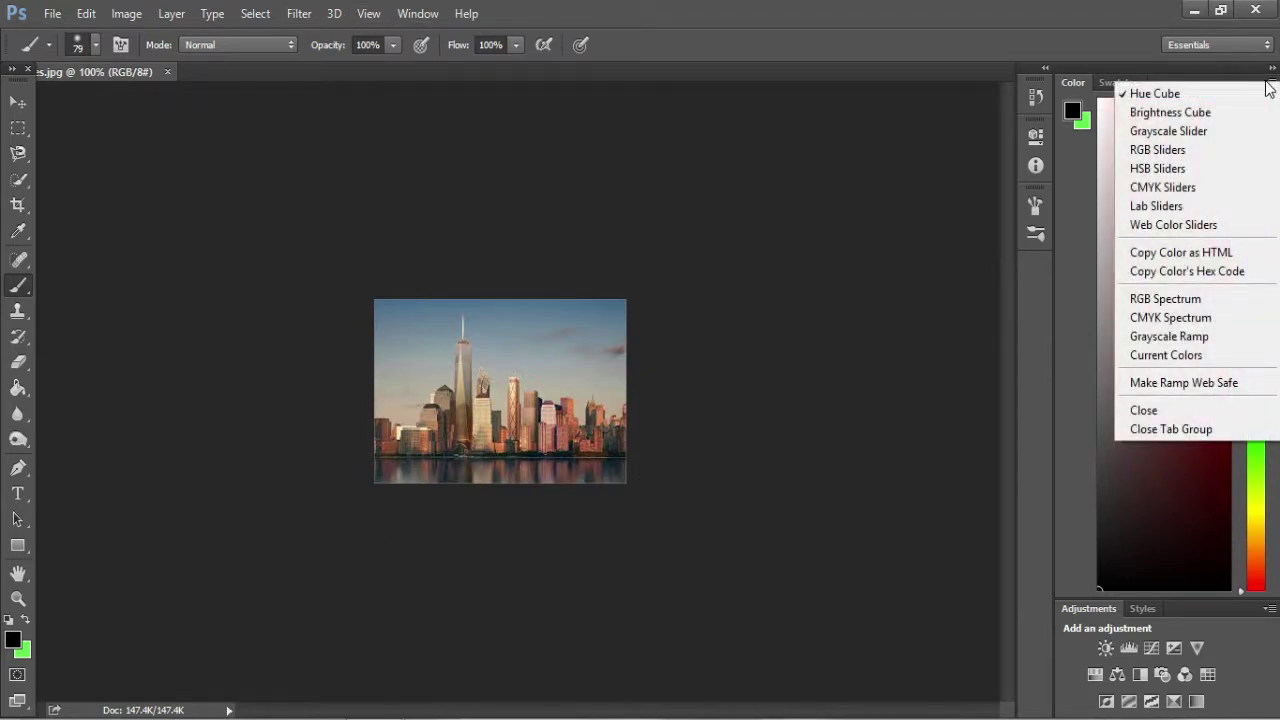
pyautogui.click(1271, 85)
pyautogui.click(172, 15)
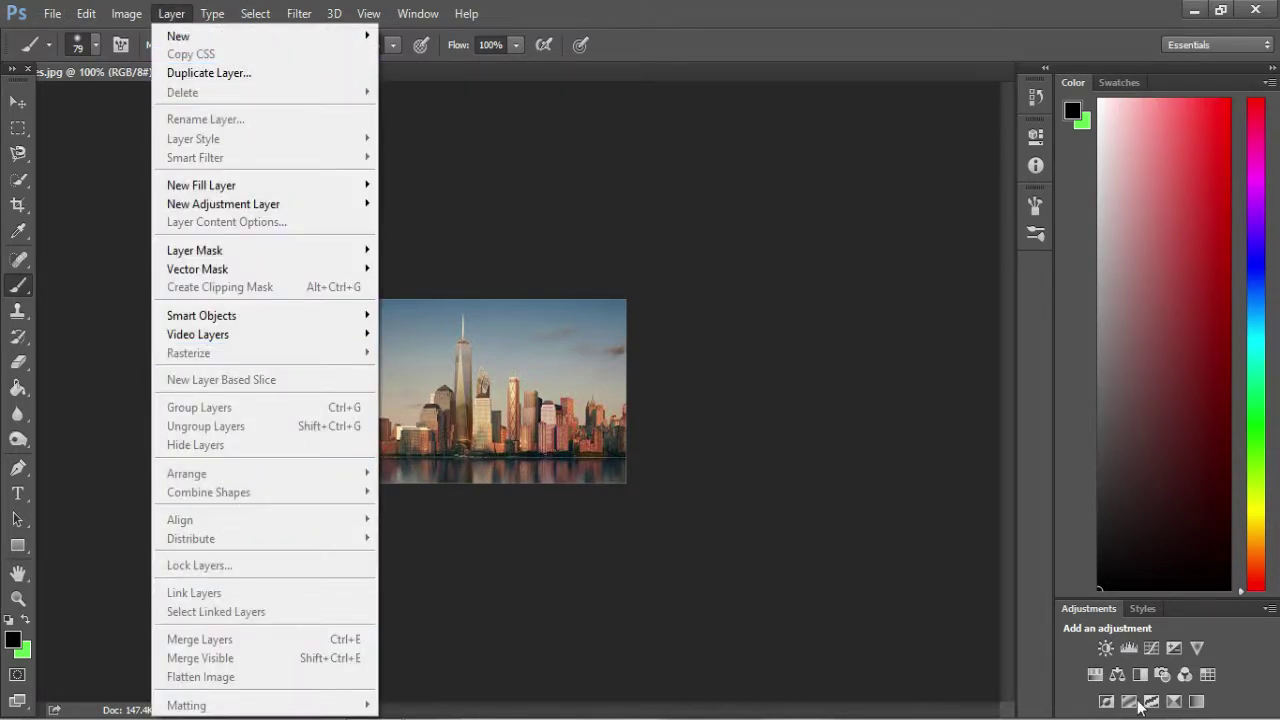
pyautogui.click(1162, 674)
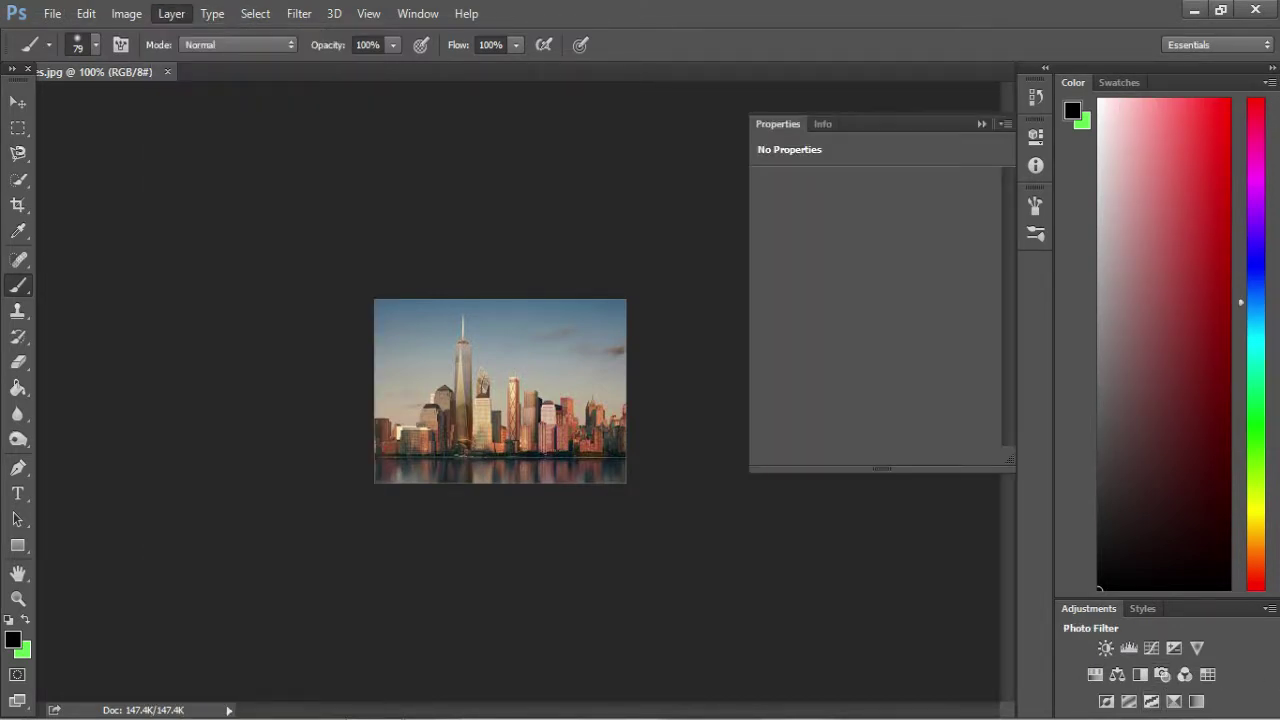
pyautogui.click(1270, 609)
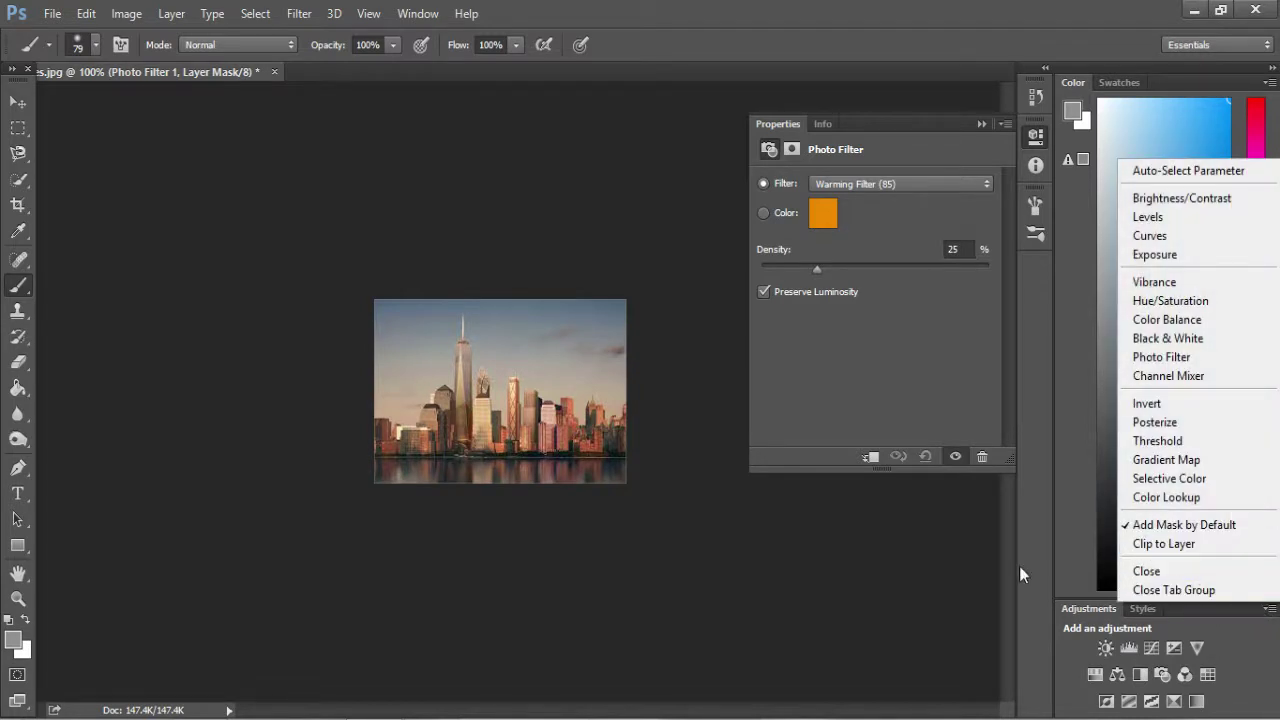
pyautogui.click(982, 126)
pyautogui.click(984, 124)
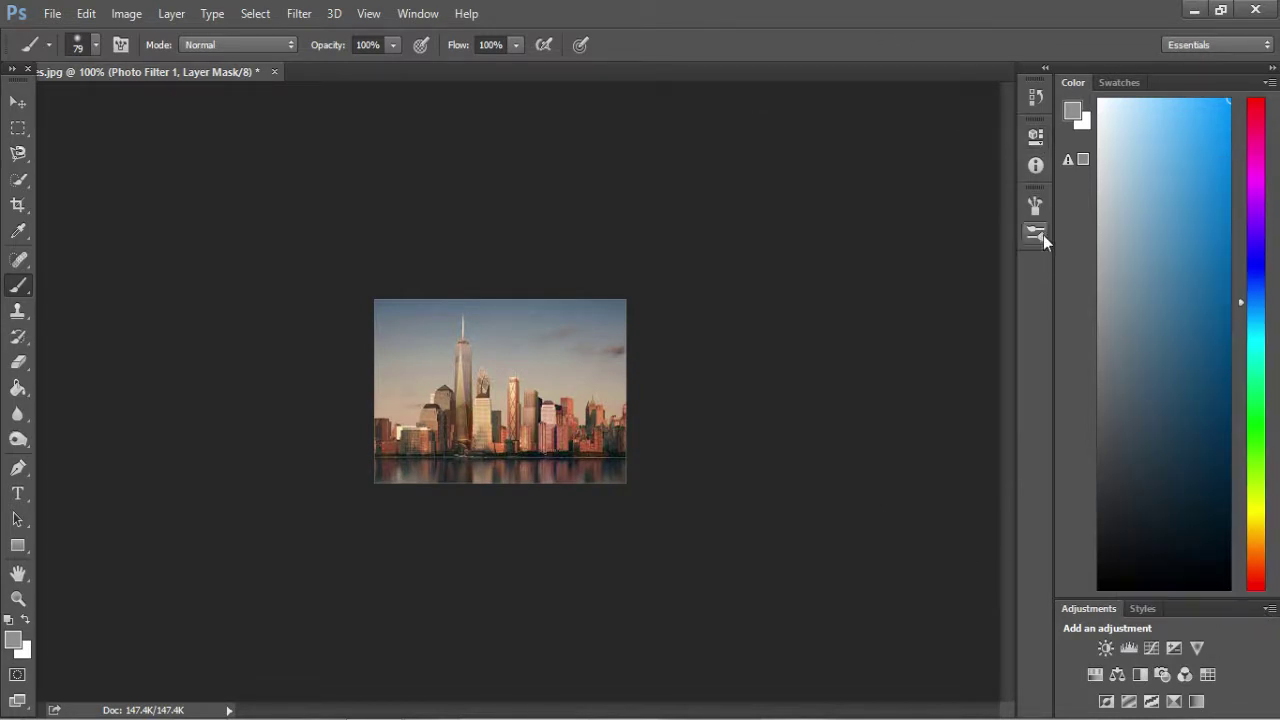
pyautogui.click(1038, 175)
pyautogui.click(1038, 175)
# Step: Reset the Essentials workspace and unlock the Background layer into Layer 0
pyautogui.click(1205, 44)
pyautogui.click(1198, 65)
pyautogui.click(1215, 44)
pyautogui.click(1190, 143)
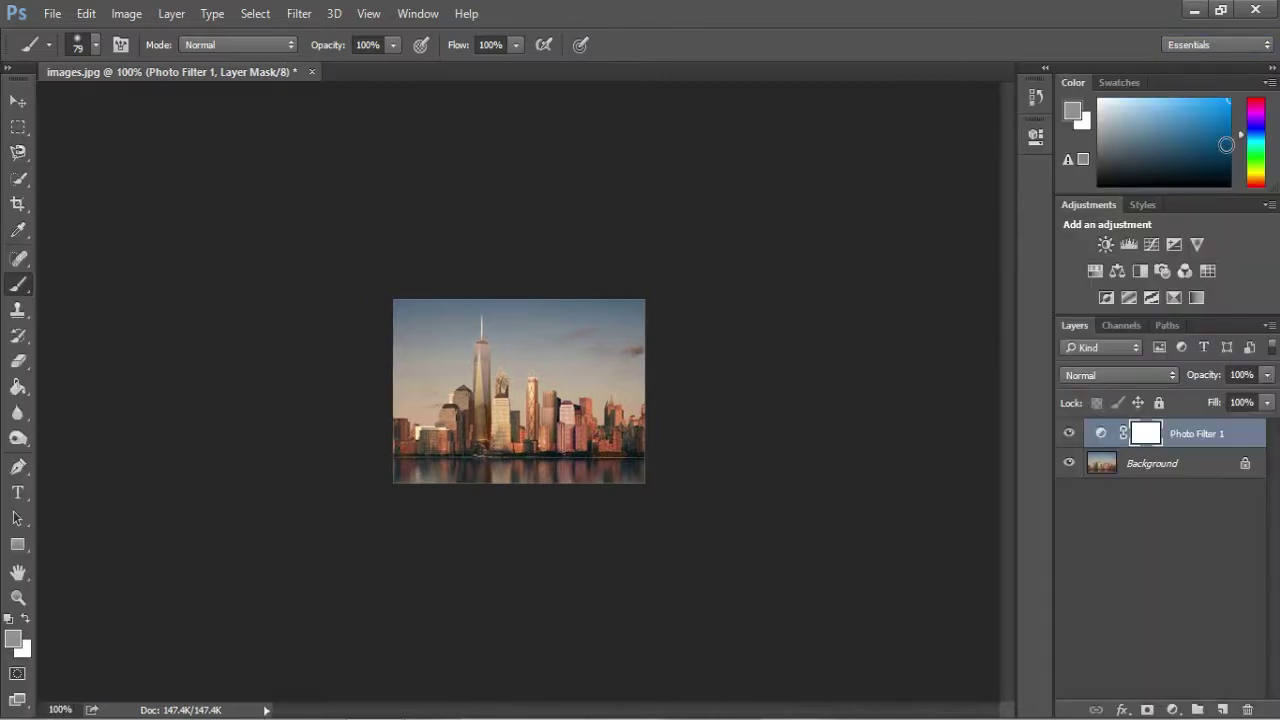
pyautogui.click(1138, 474)
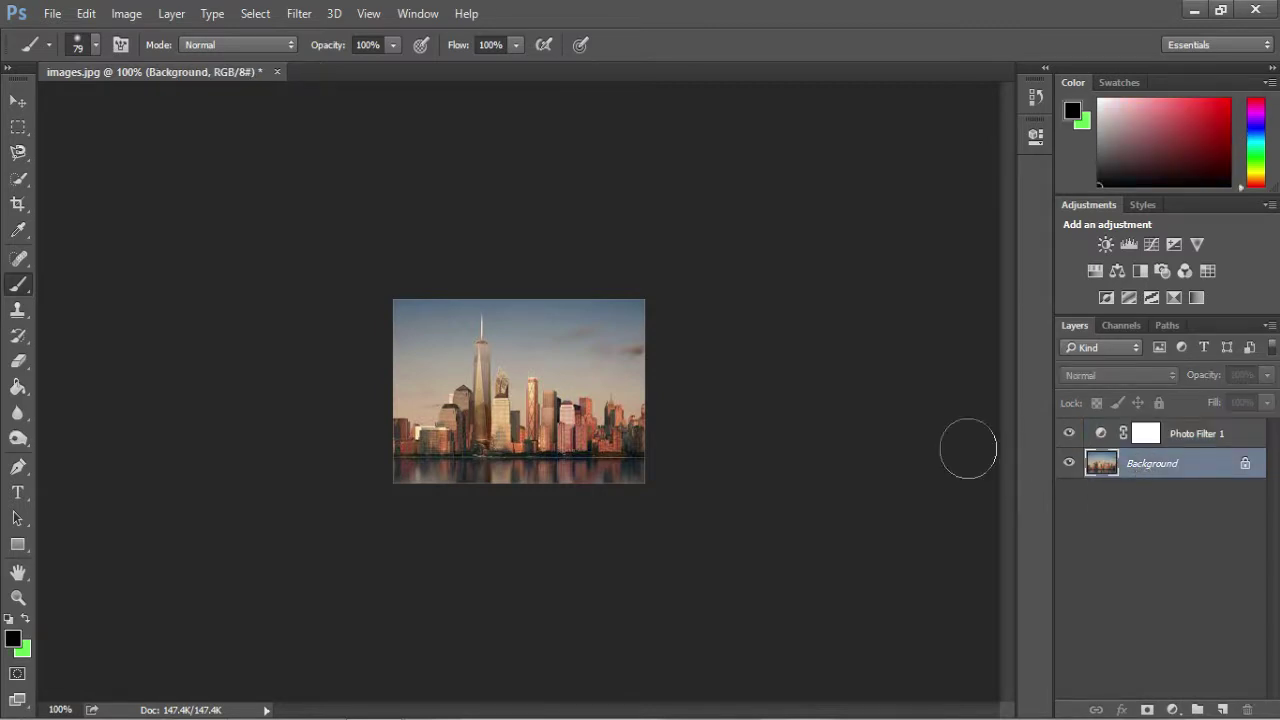
pyautogui.click(1245, 463)
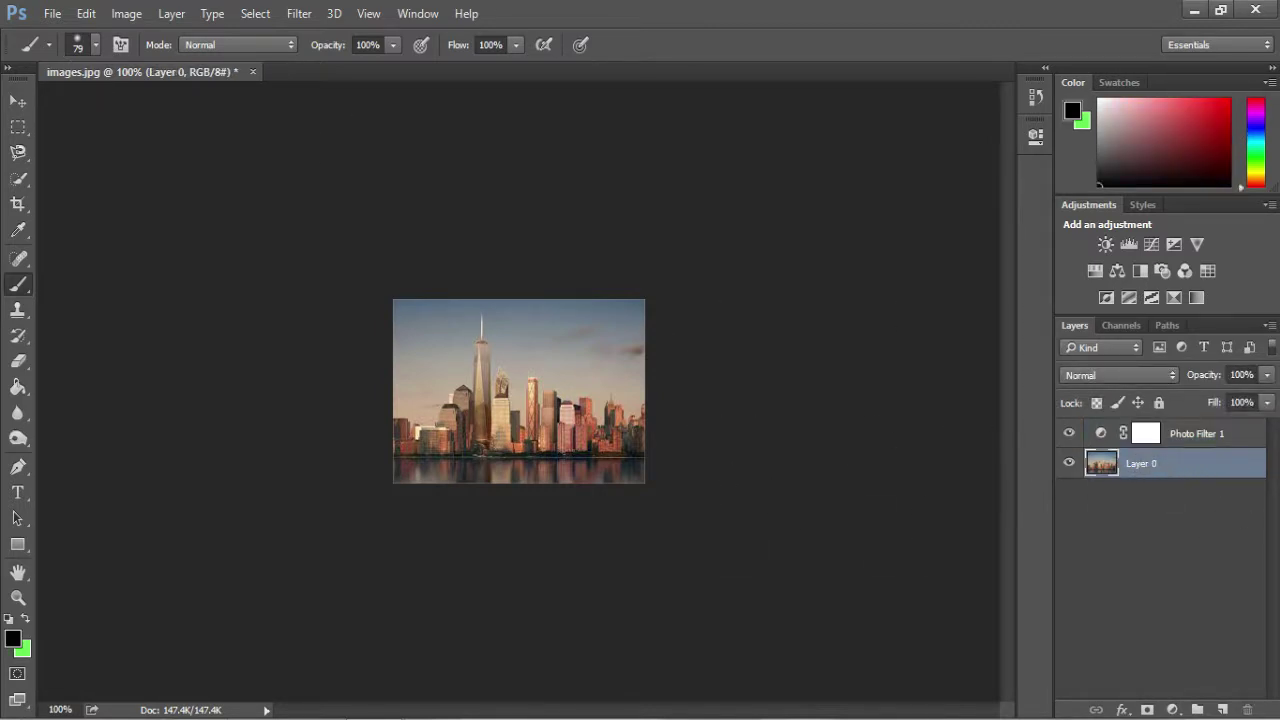
# Step: Open the reflected skyline result full-size, save it as new-york-city.jpg, and close Chrome
pyautogui.hotkey('alt', 'Tab')
pyautogui.scroll(-10, 530, 374)
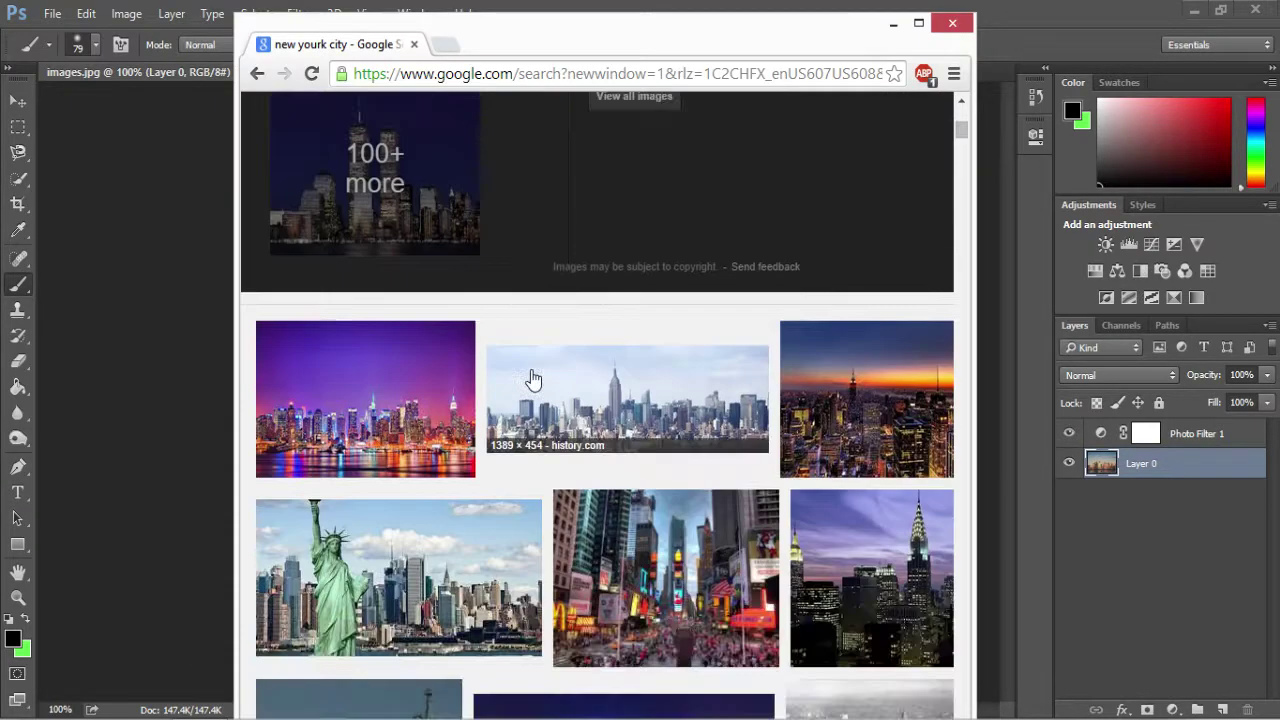
pyautogui.scroll(-2, 537, 388)
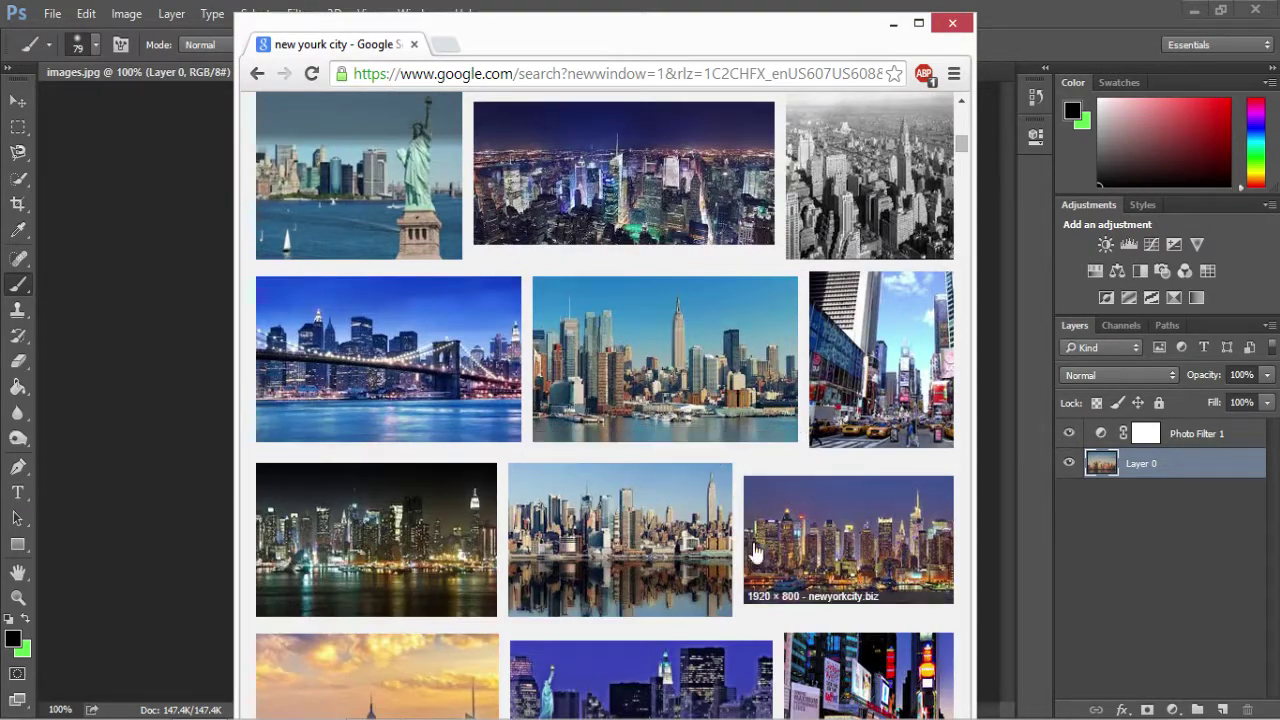
pyautogui.click(620, 590)
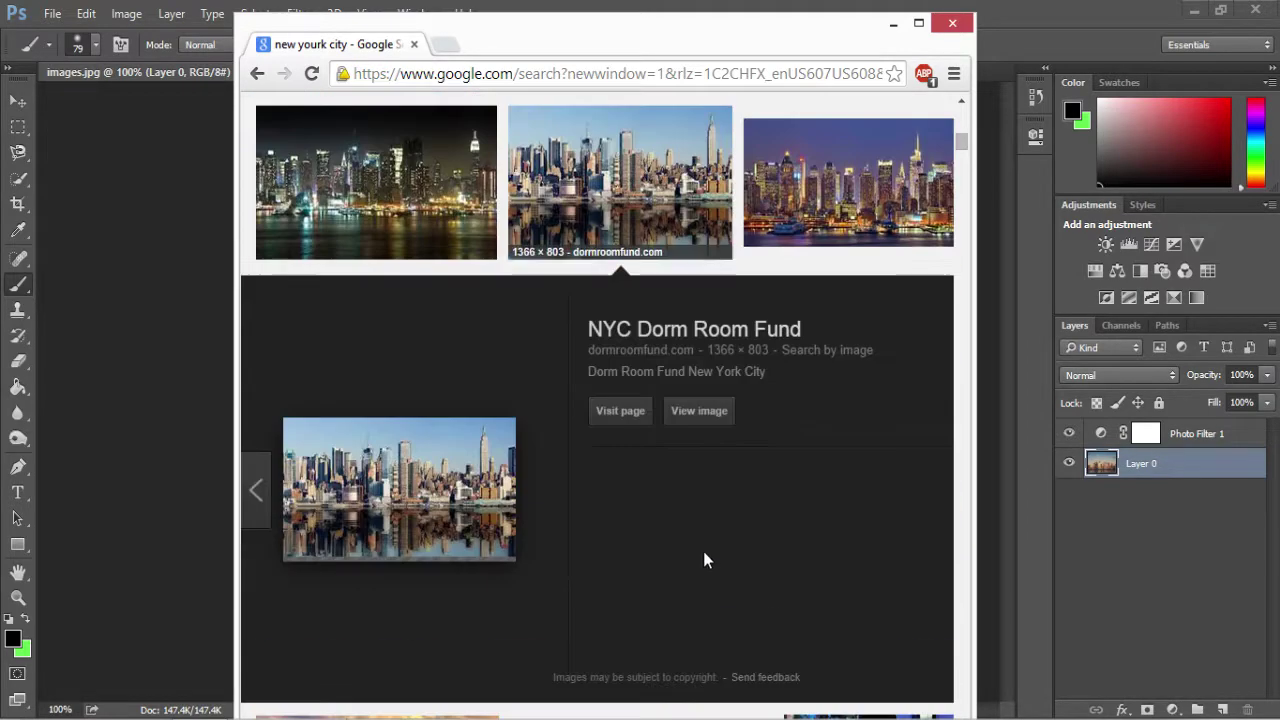
pyautogui.click(697, 411)
pyautogui.rightClick(644, 339)
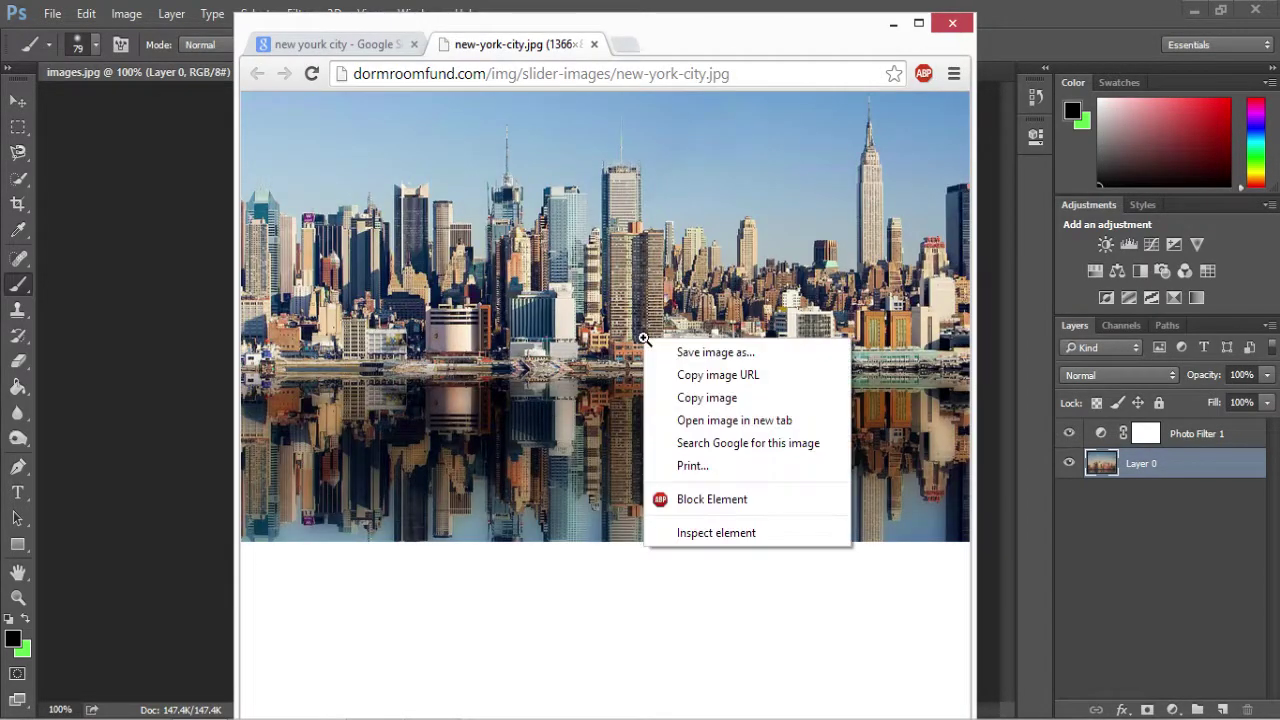
pyautogui.click(731, 353)
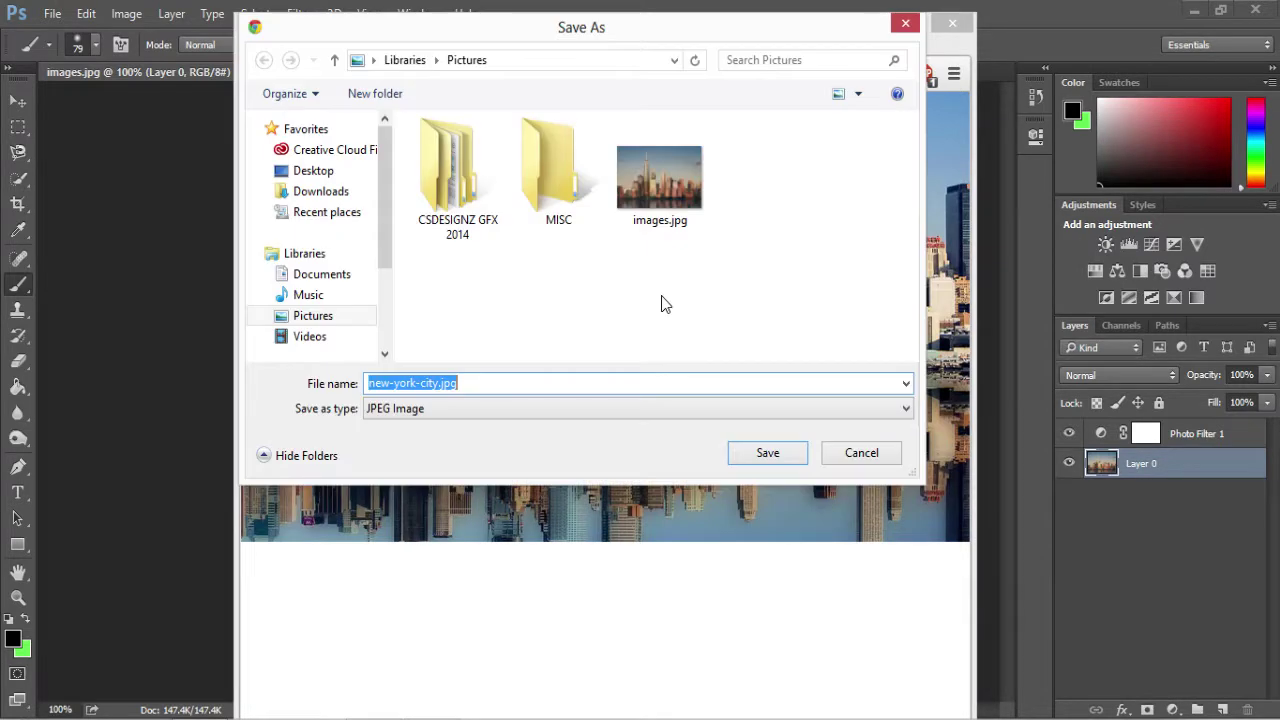
pyautogui.click(765, 452)
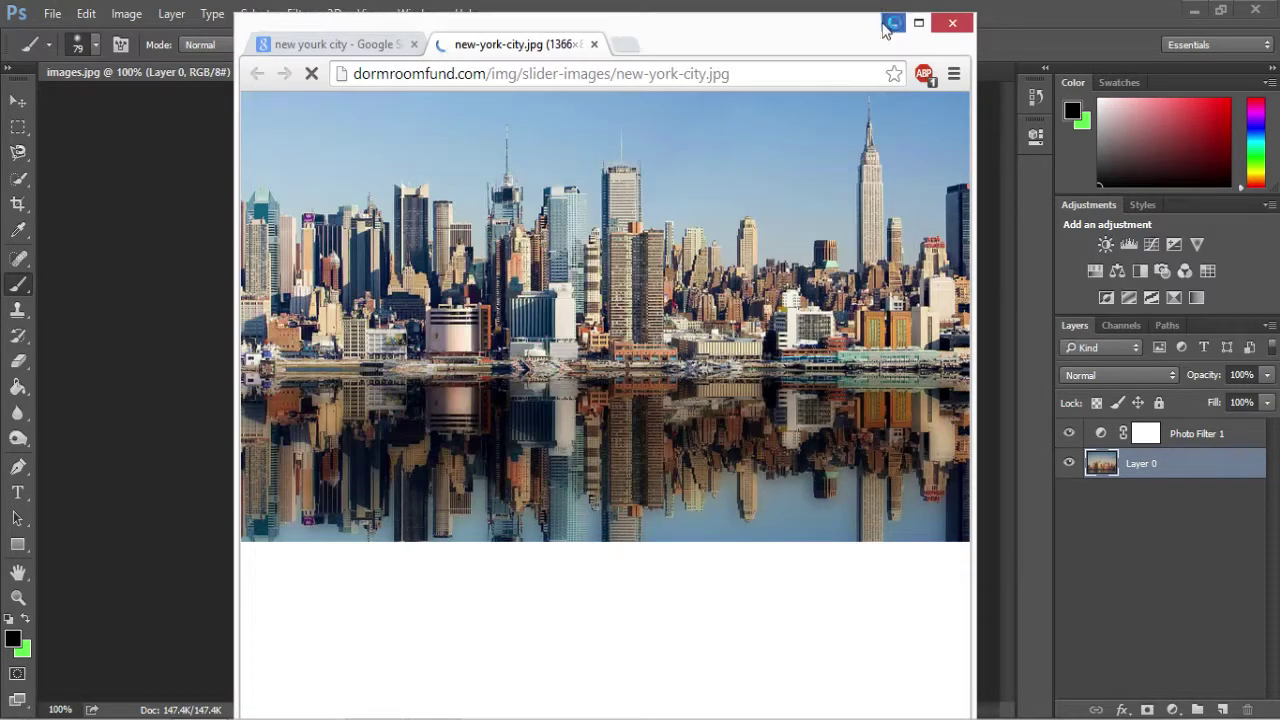
pyautogui.click(948, 28)
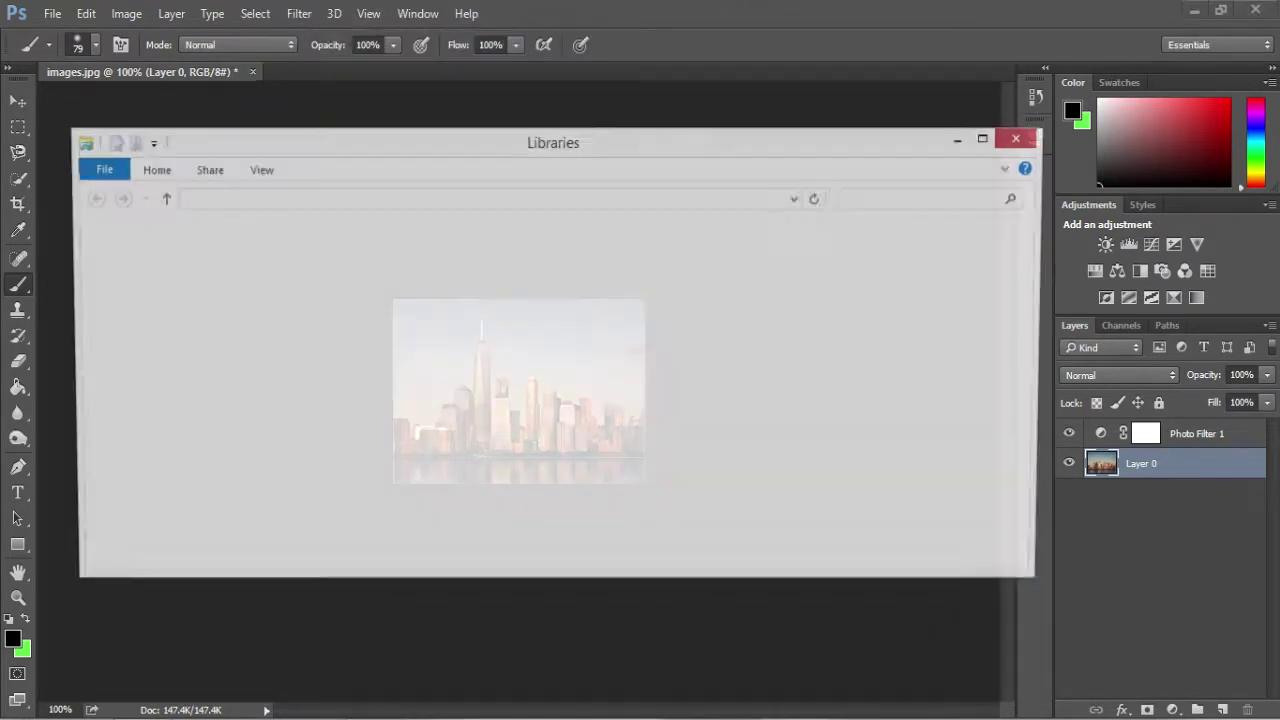
# Step: Discard images.jpg without saving, then open new-york-city.jpg from Pictures via File > Open
pyautogui.hotkey('ctrl', 'w')
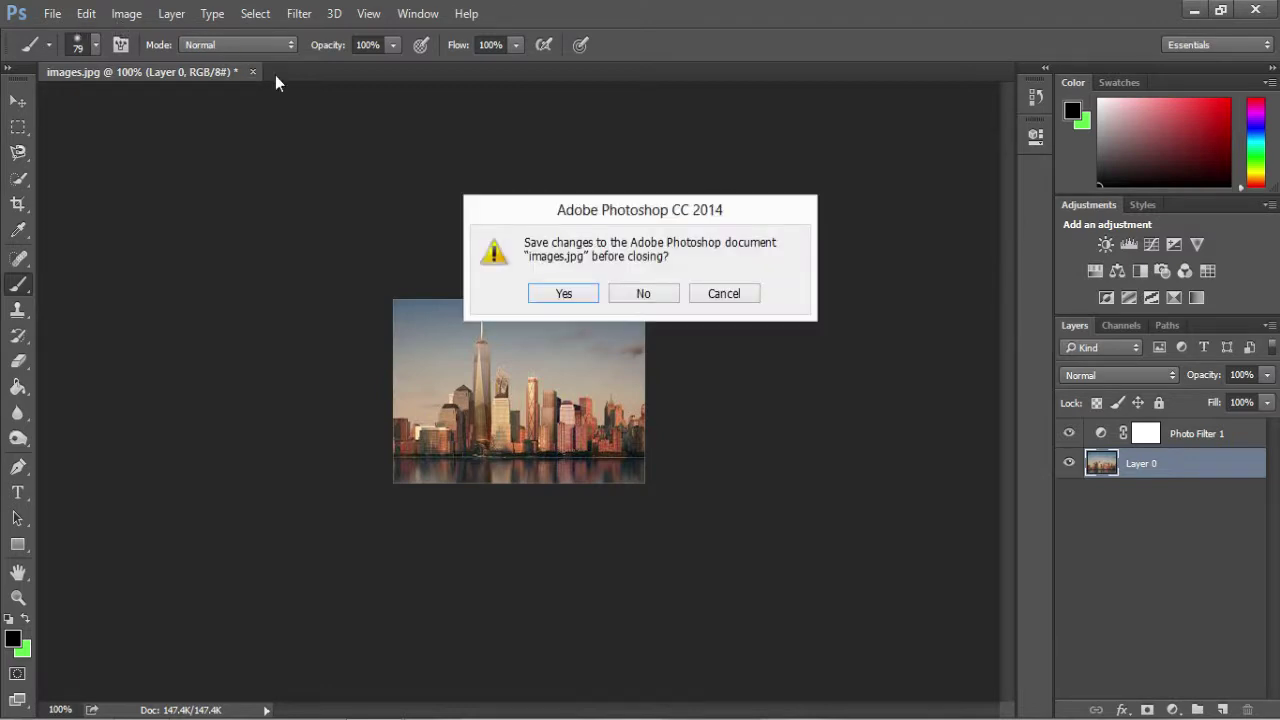
pyautogui.click(628, 292)
pyautogui.click(50, 16)
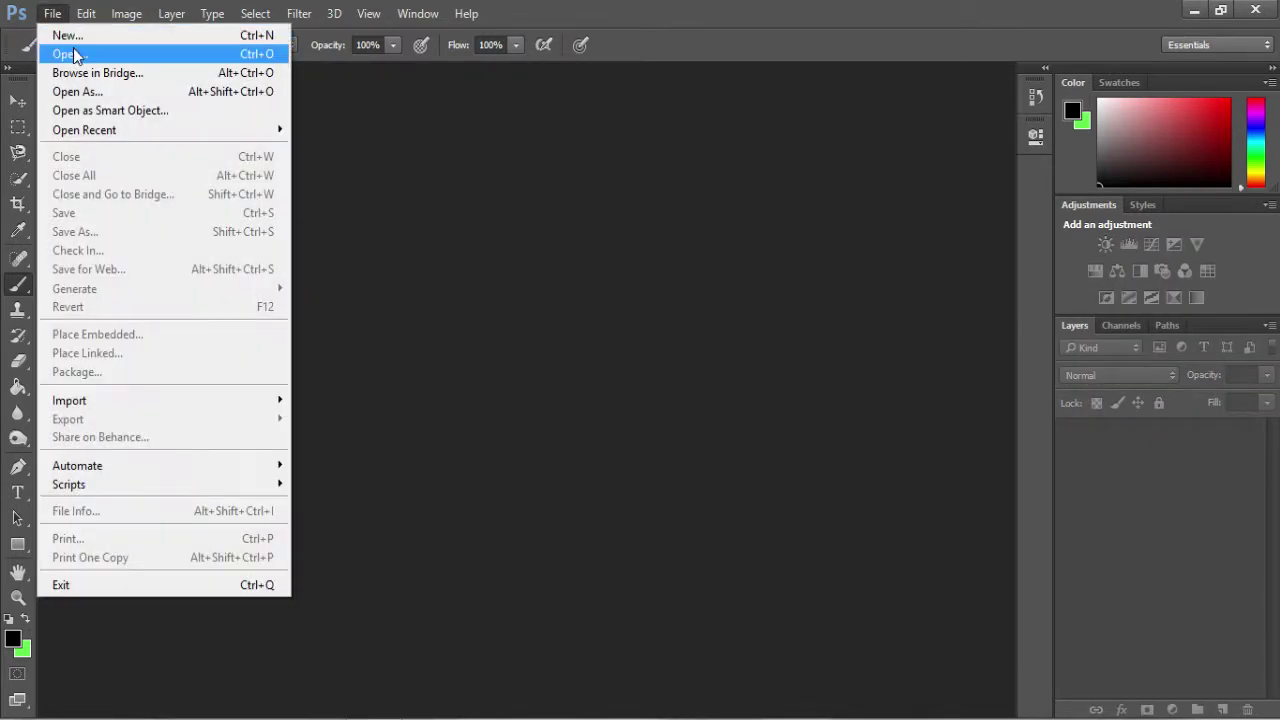
pyautogui.click(74, 51)
pyautogui.click(215, 305)
pyautogui.click(479, 443)
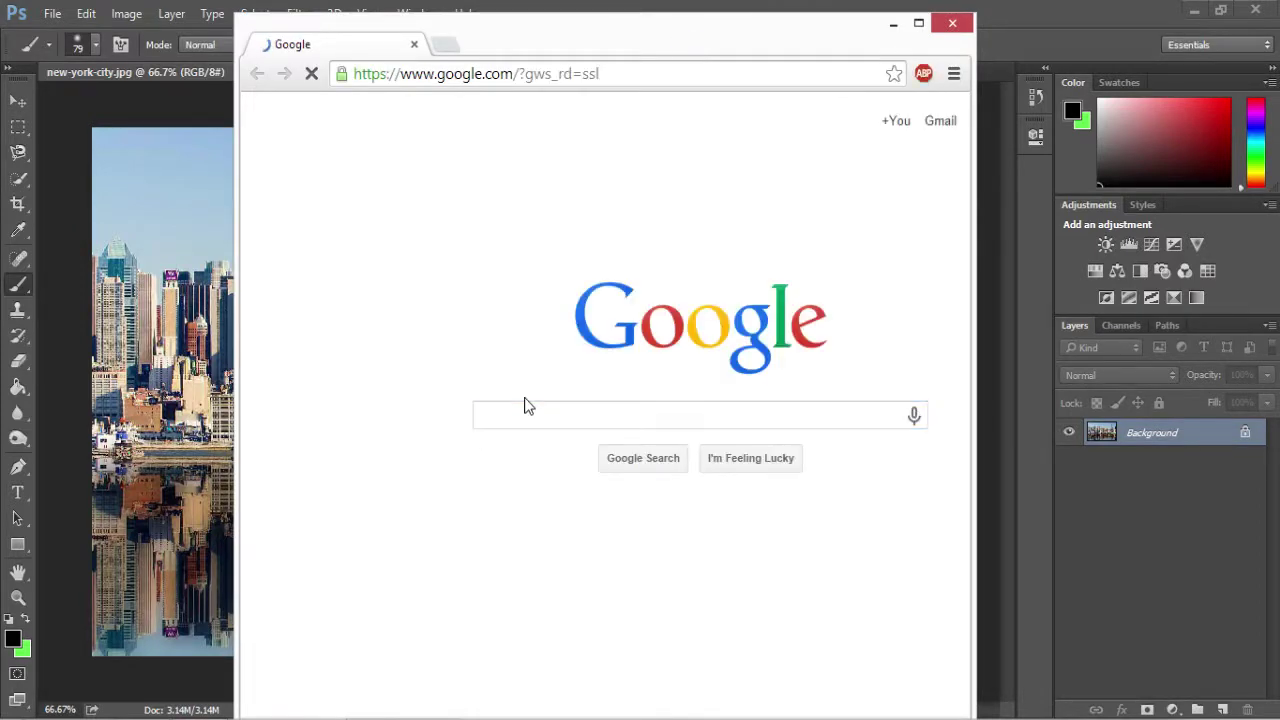
# Step: Search Google for 'door.png' and switch to the image results
pyautogui.click(530, 419)
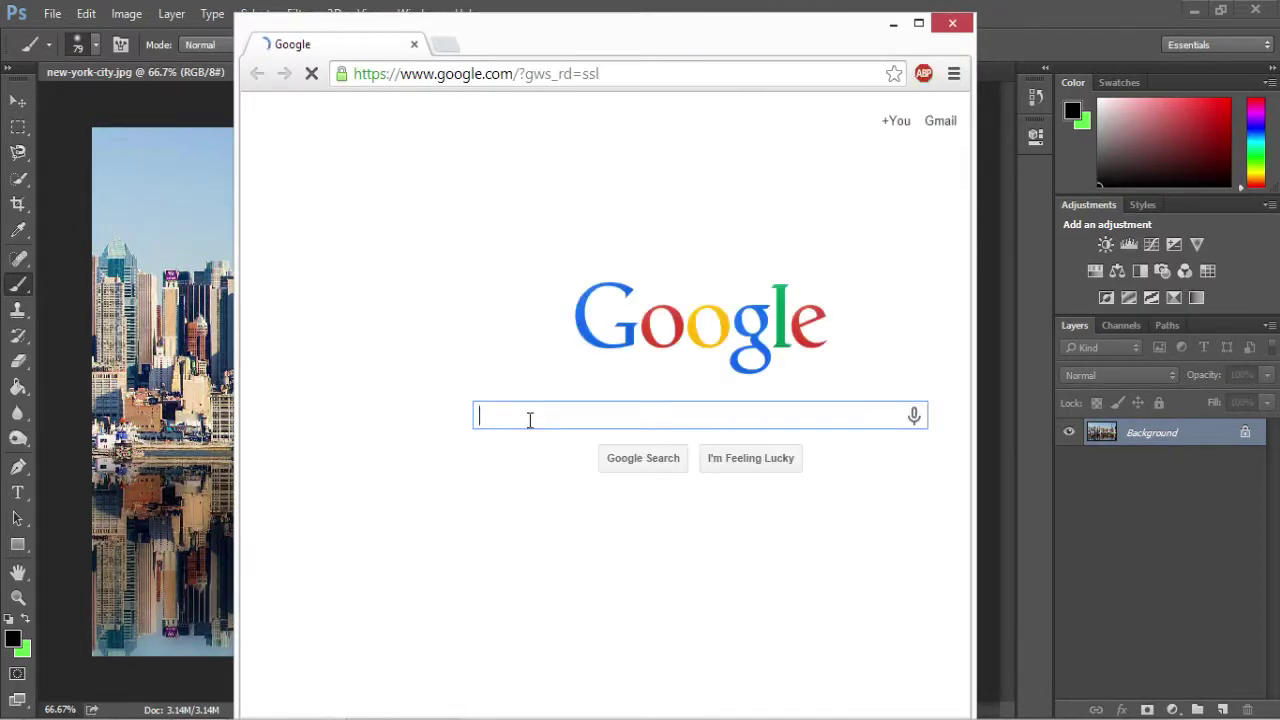
pyautogui.write('door')
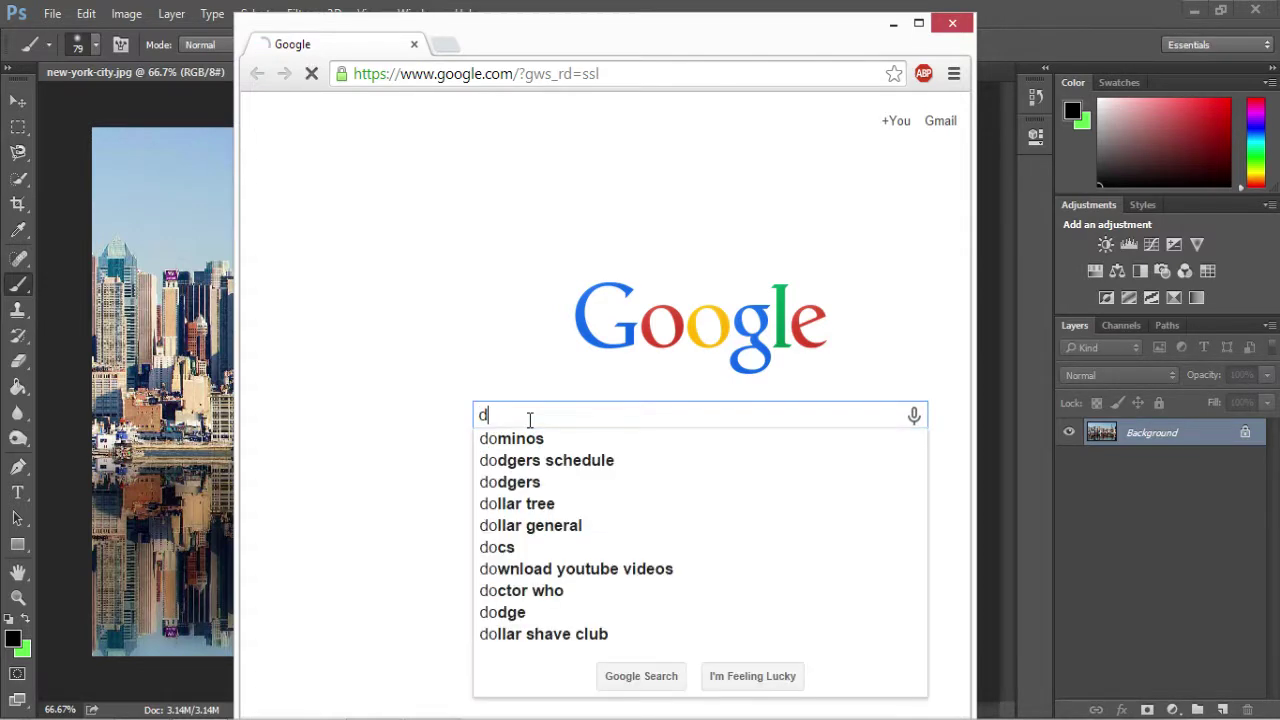
pyautogui.press('BackSpace')
pyautogui.press('BackSpace')
pyautogui.write('oo')
pyautogui.press('BackSpace')
pyautogui.press('BackSpace')
pyautogui.press('BackSpace')
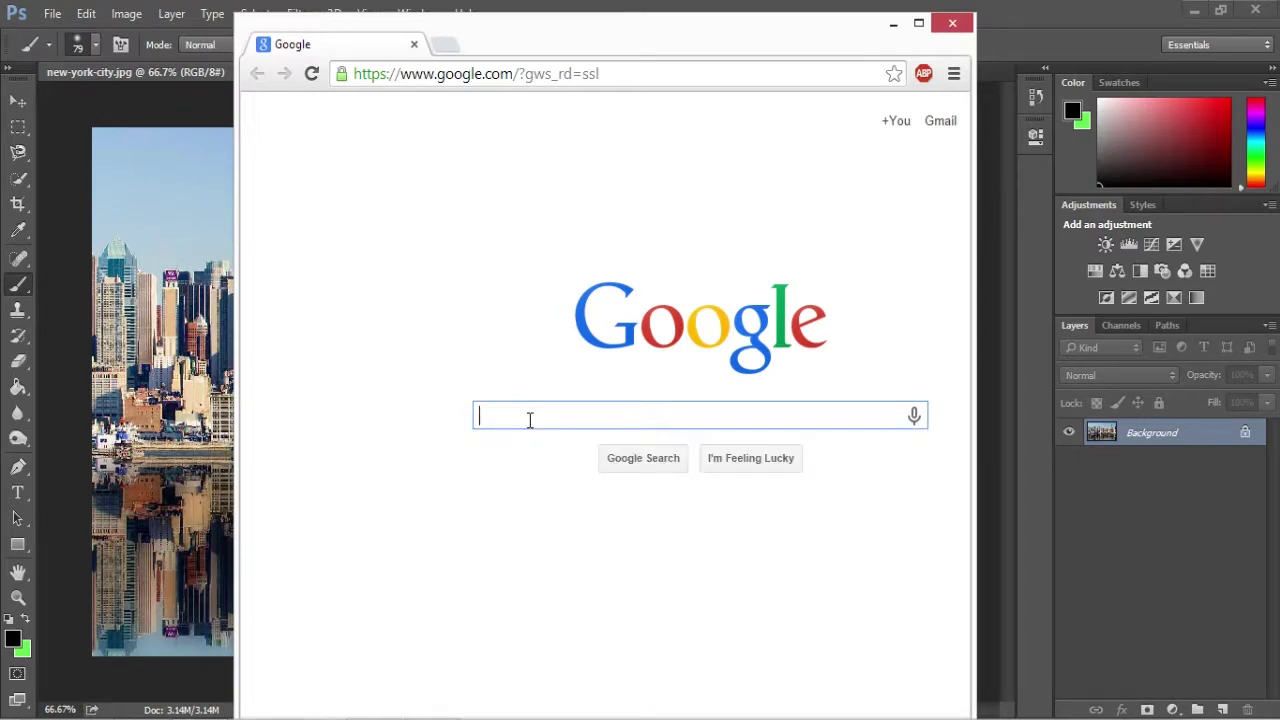
pyautogui.write('door.png')
pyautogui.press('Return')
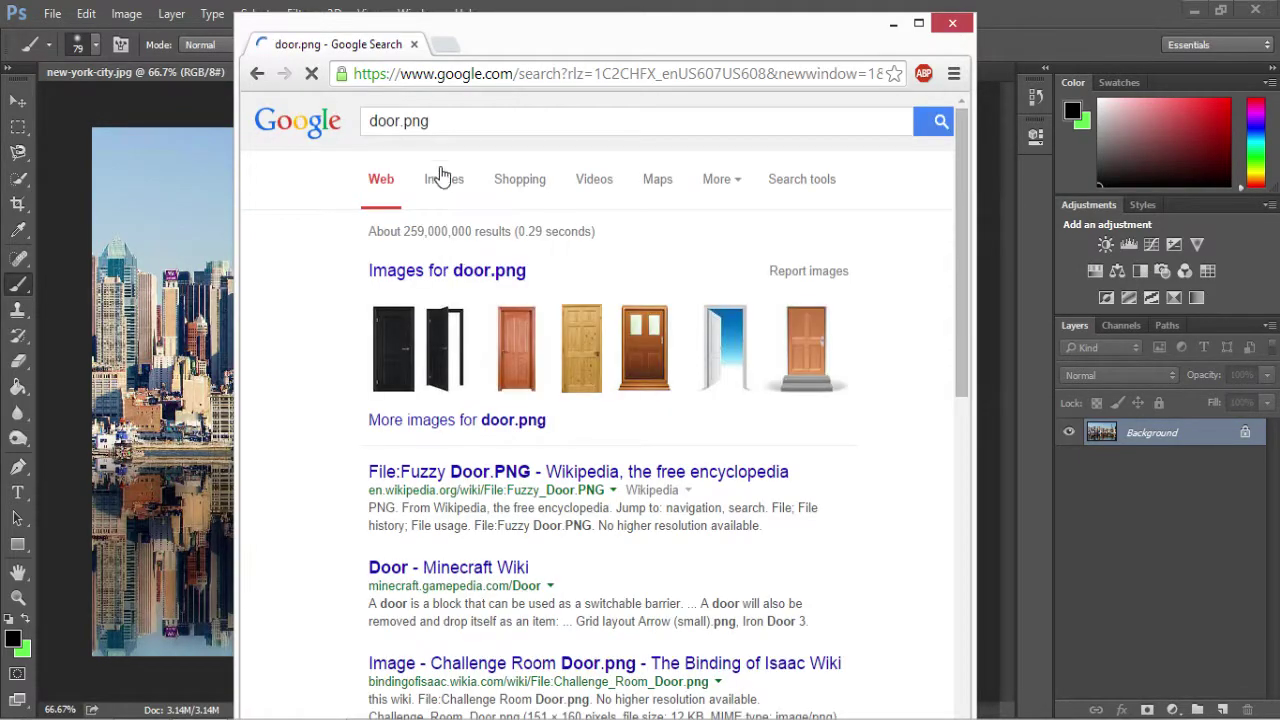
pyautogui.click(505, 338)
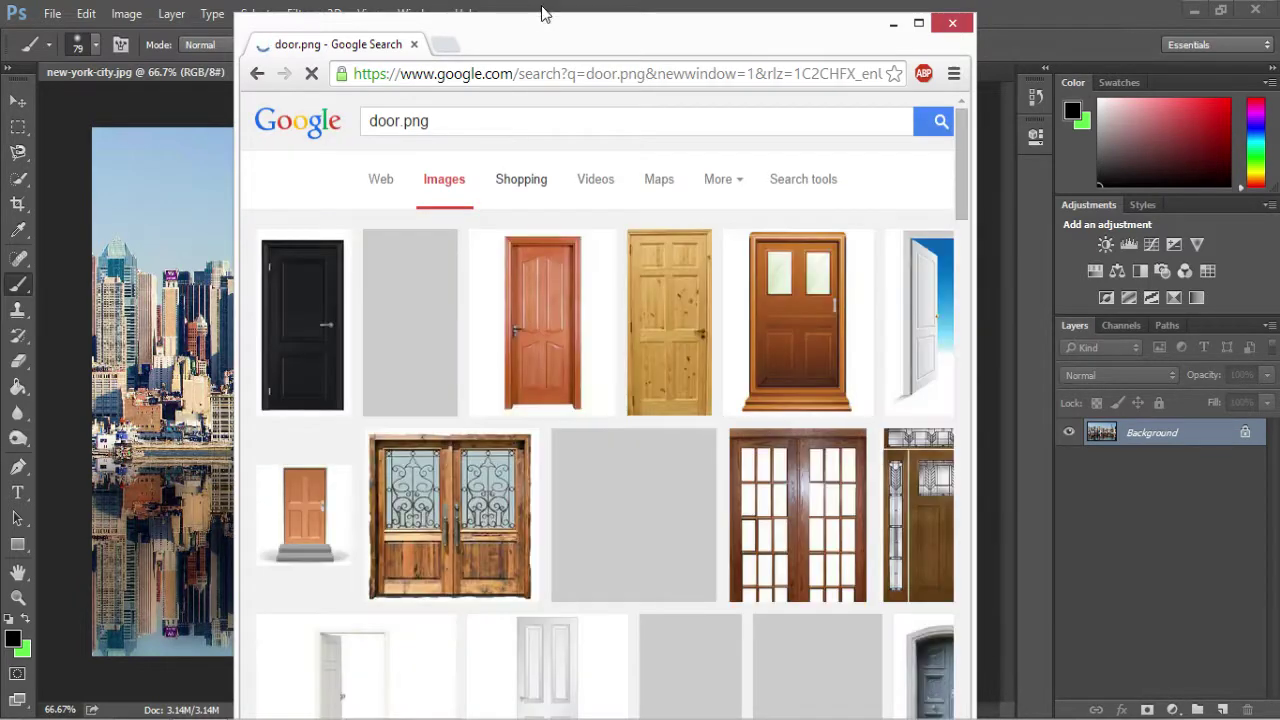
# Step: Save the open black door PNG to Pictures
pyautogui.moveTo(551, 30); pyautogui.dragTo(725, 40)
pyautogui.click(603, 320)
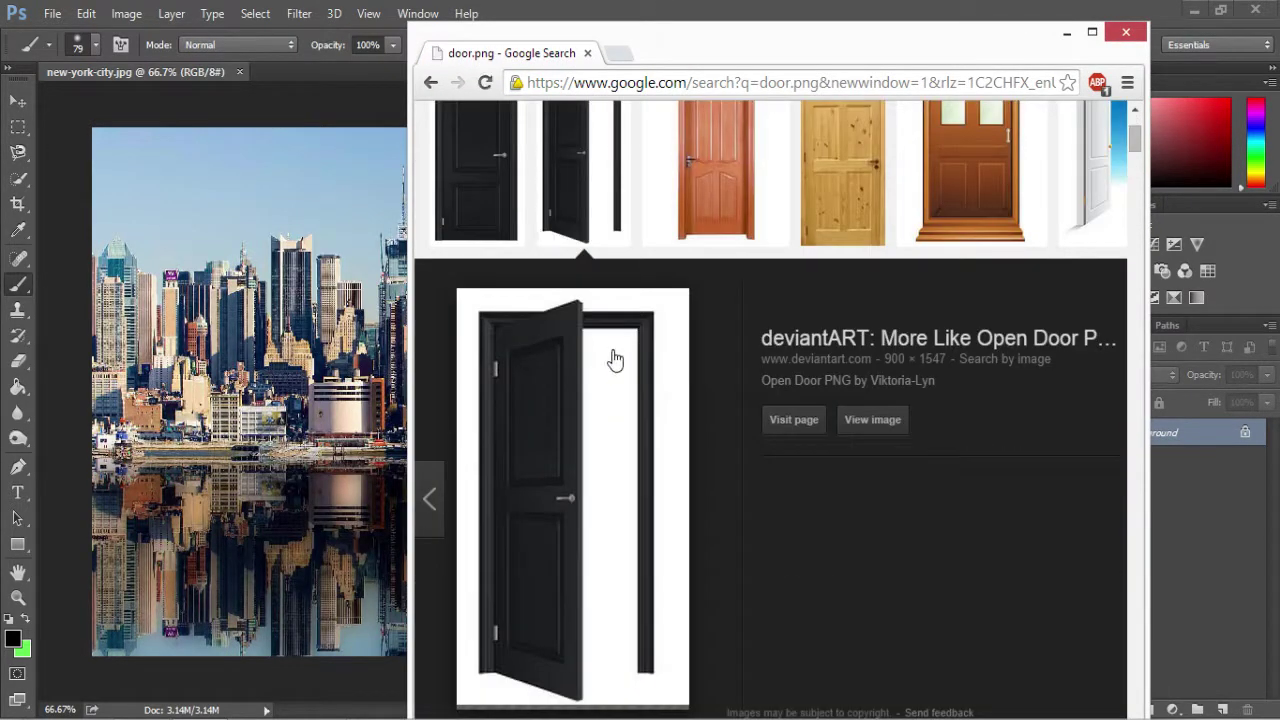
pyautogui.rightClick(589, 417)
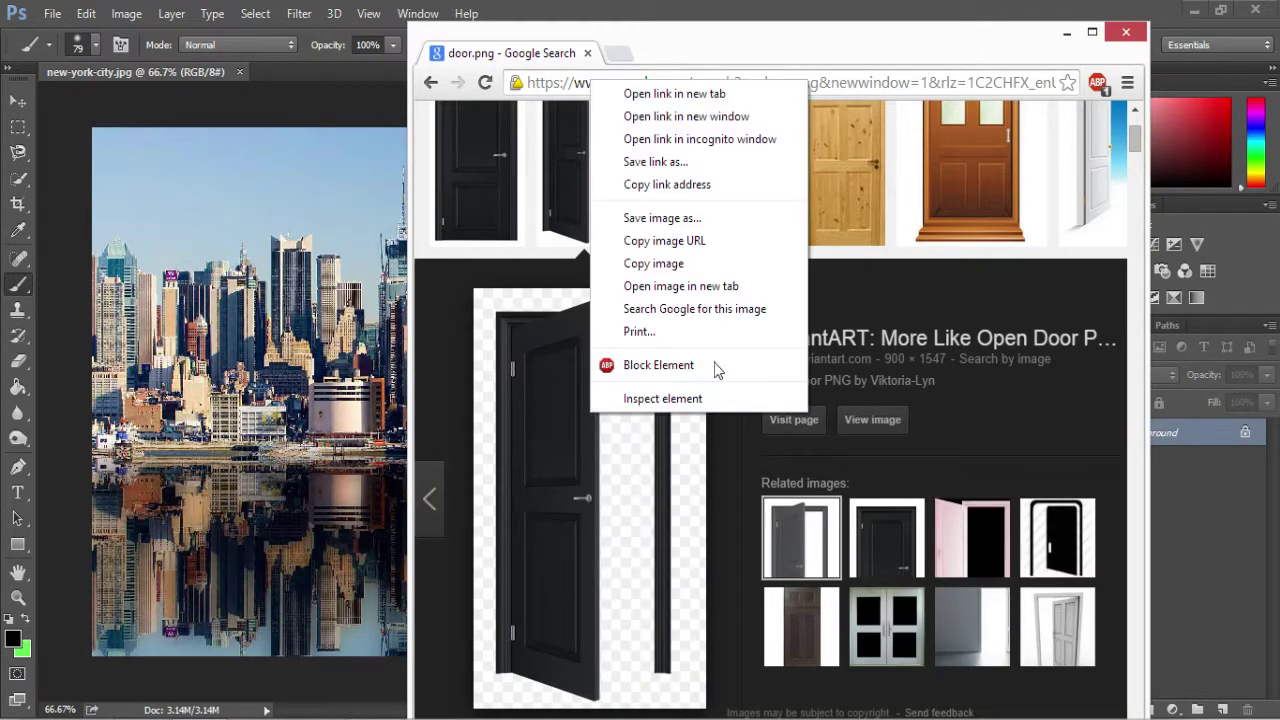
pyautogui.click(719, 222)
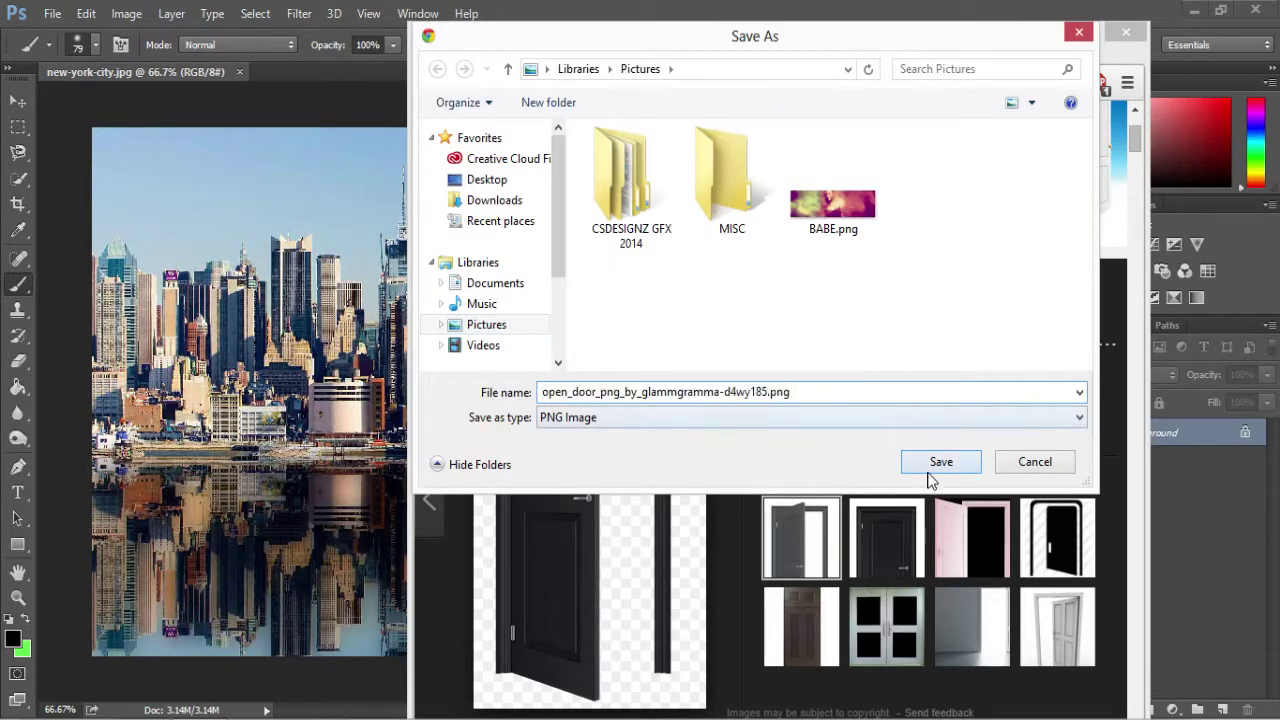
pyautogui.click(938, 462)
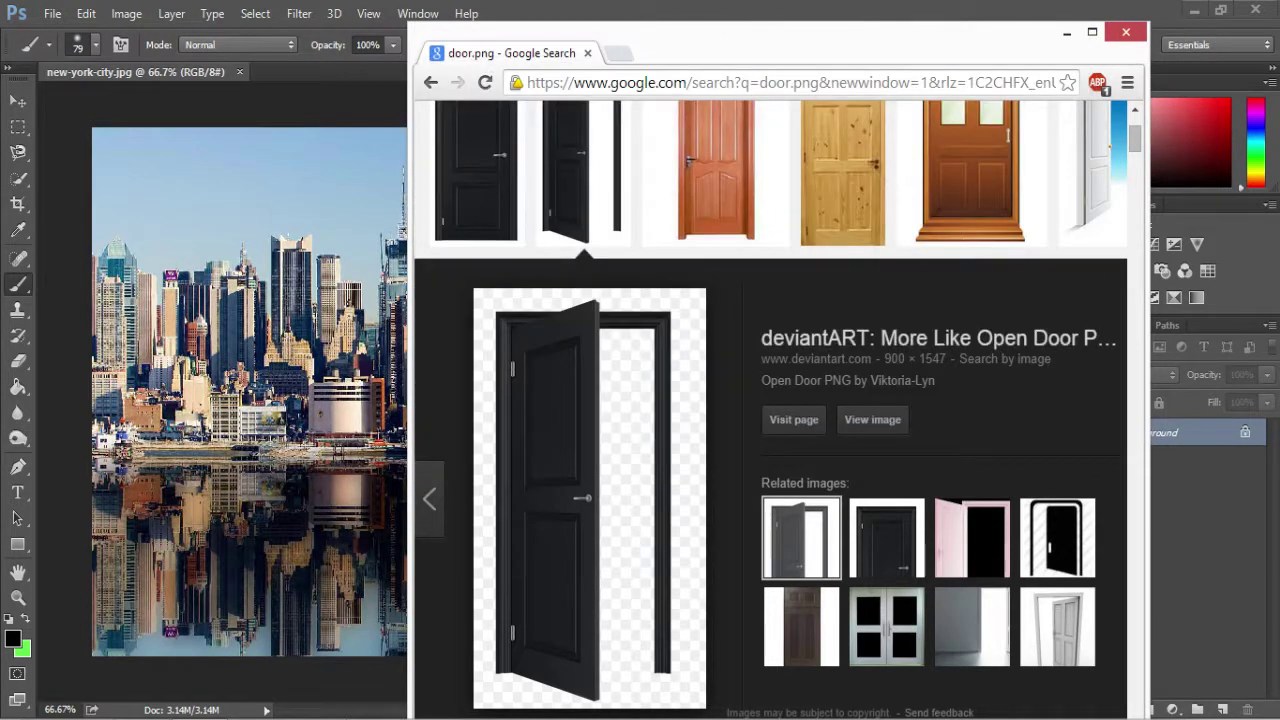
# Step: Drop the door PNG from Pictures onto the skyline canvas, place it, and move it left
pyautogui.click(1067, 32)
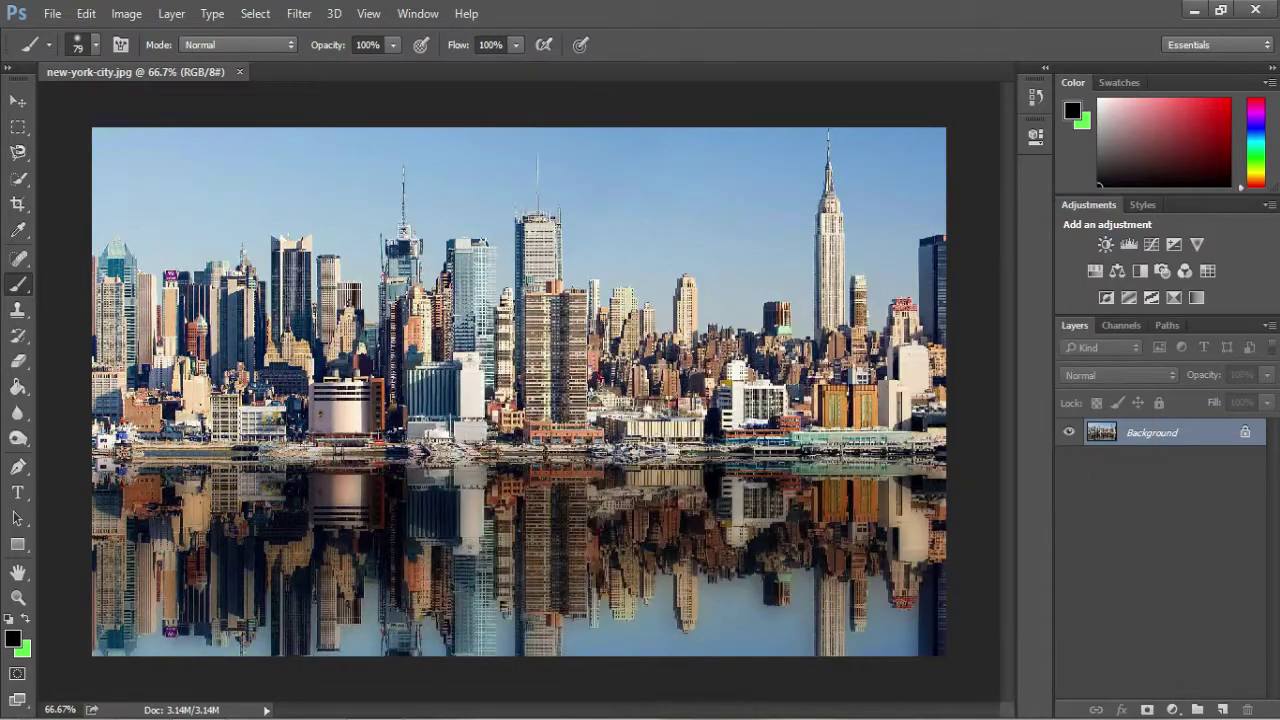
pyautogui.press('super+e')
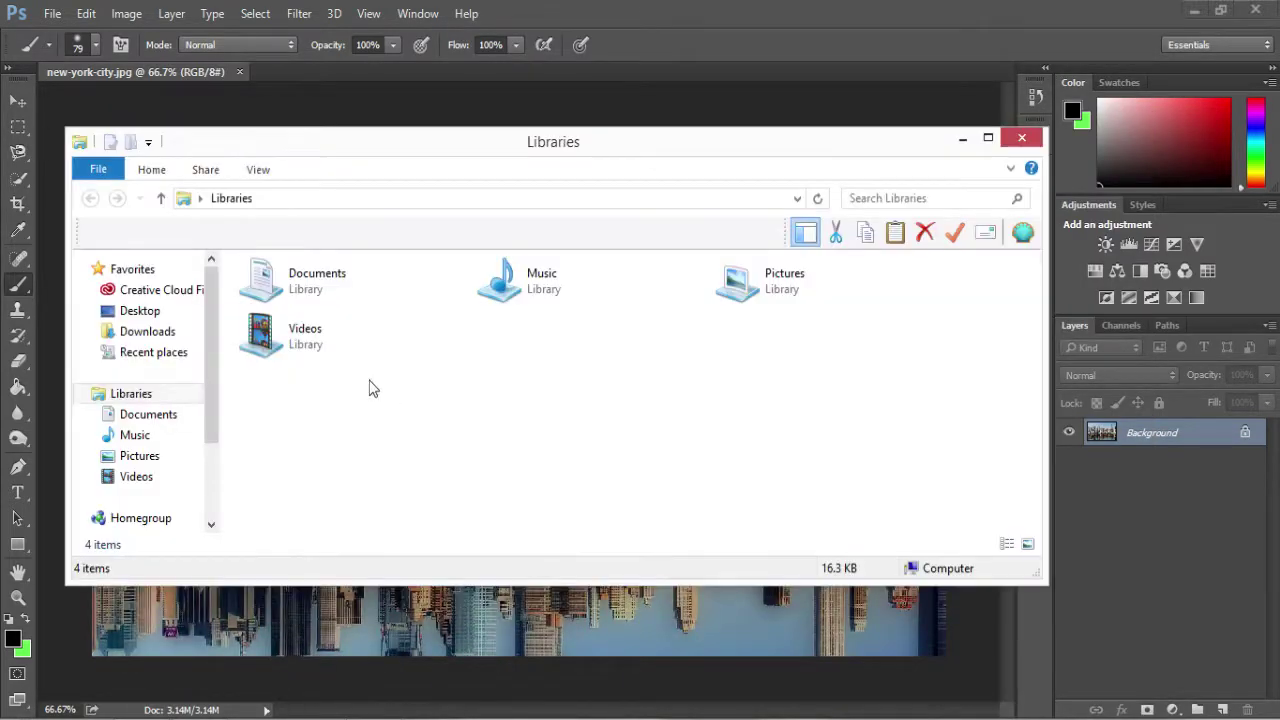
pyautogui.click(160, 458)
pyautogui.moveTo(855, 245); pyautogui.dragTo(636, 530)
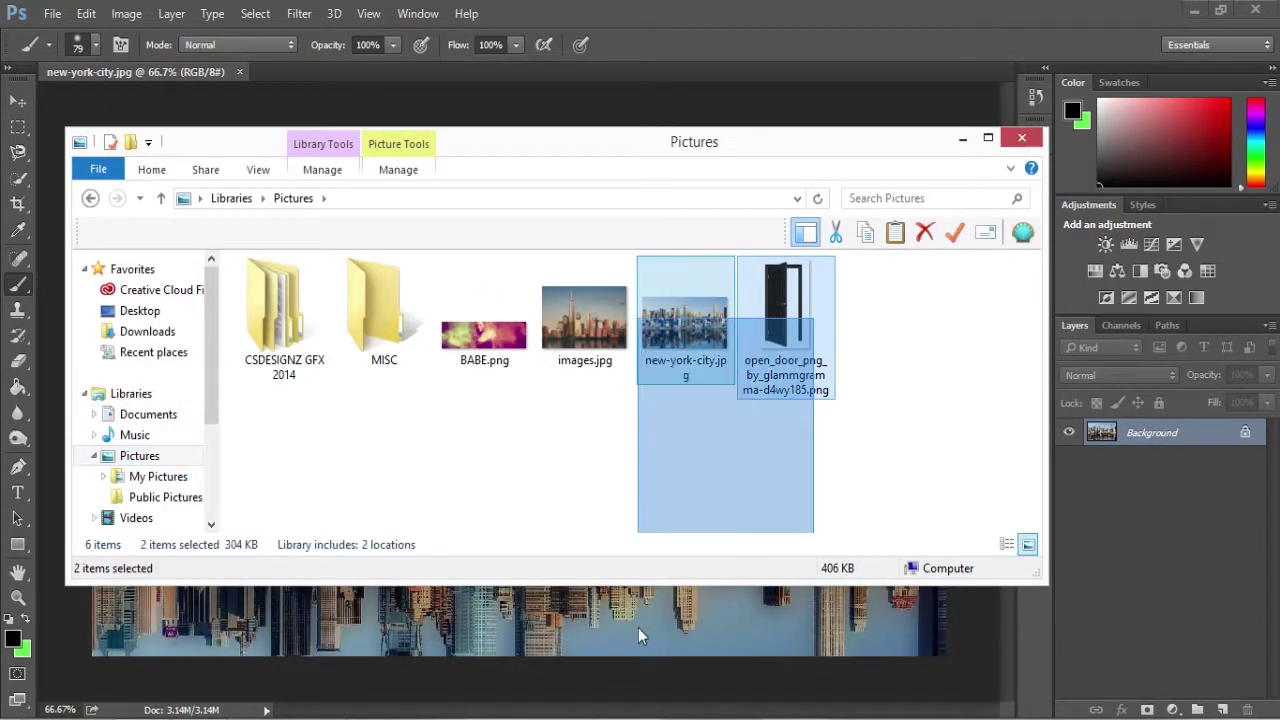
pyautogui.click(785, 305)
pyautogui.moveTo(785, 305); pyautogui.dragTo(644, 634)
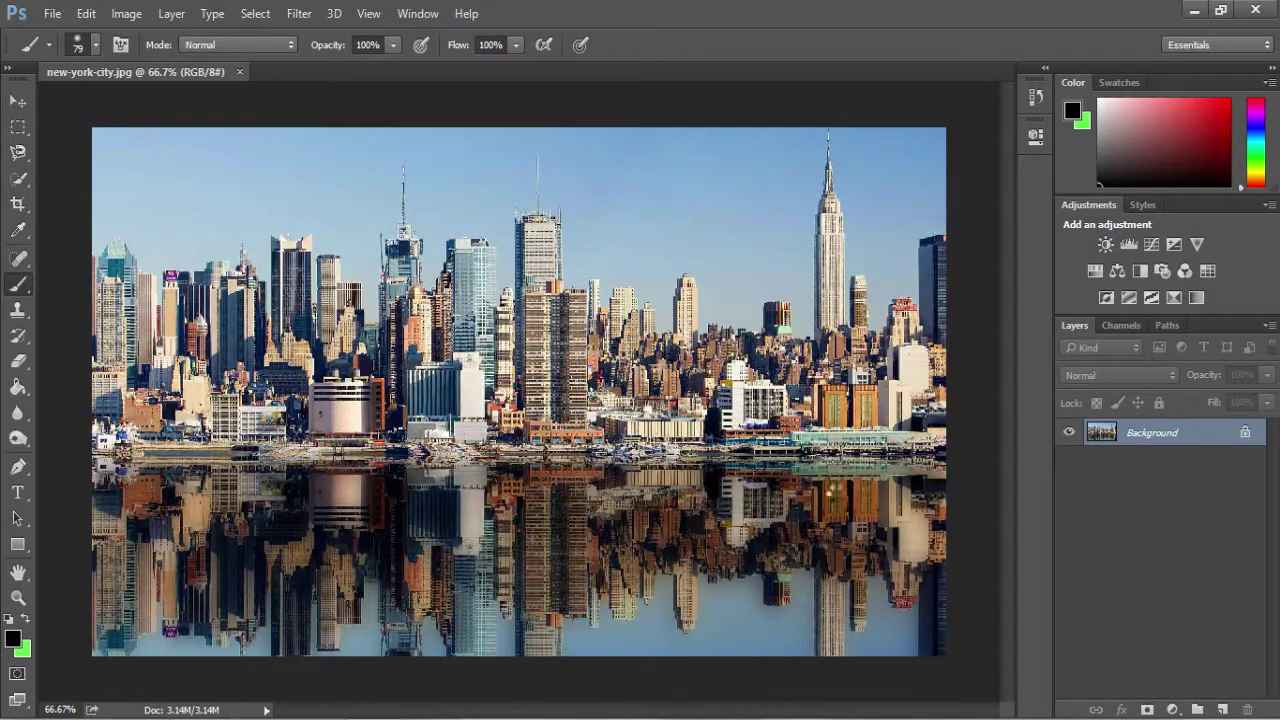
pyautogui.click(18, 101)
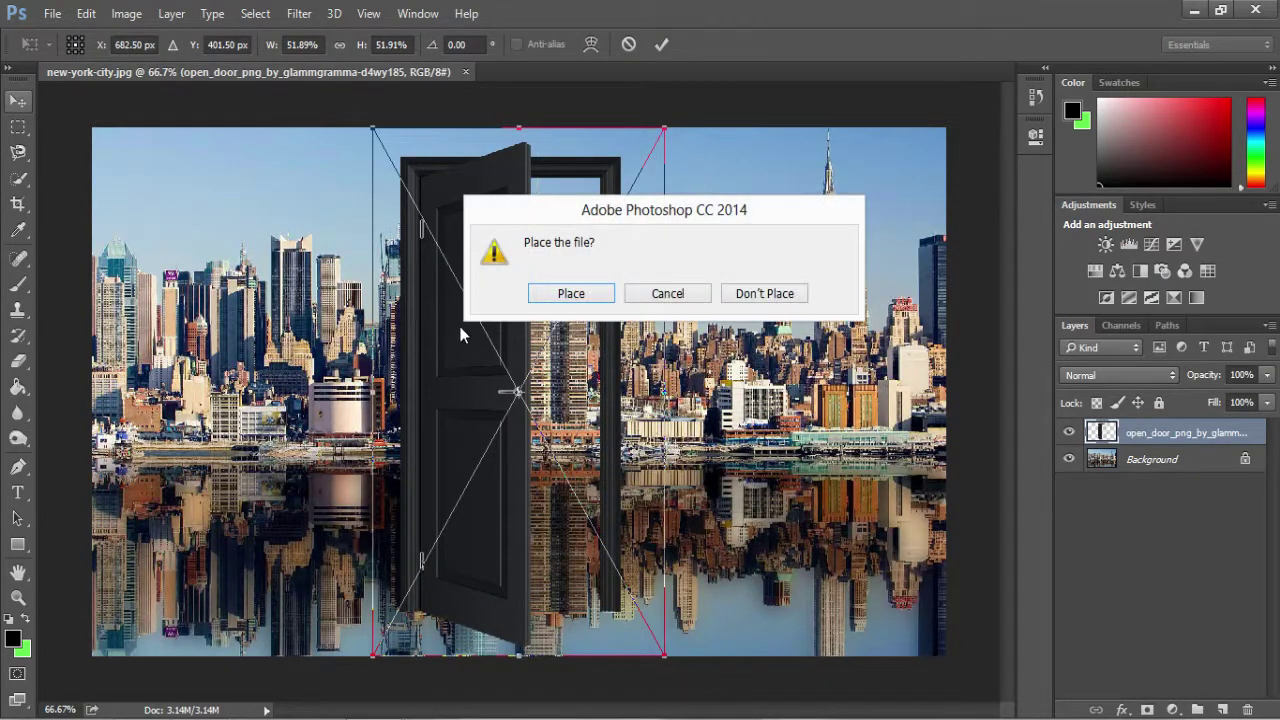
pyautogui.click(586, 296)
pyautogui.moveTo(544, 336); pyautogui.dragTo(386, 399)
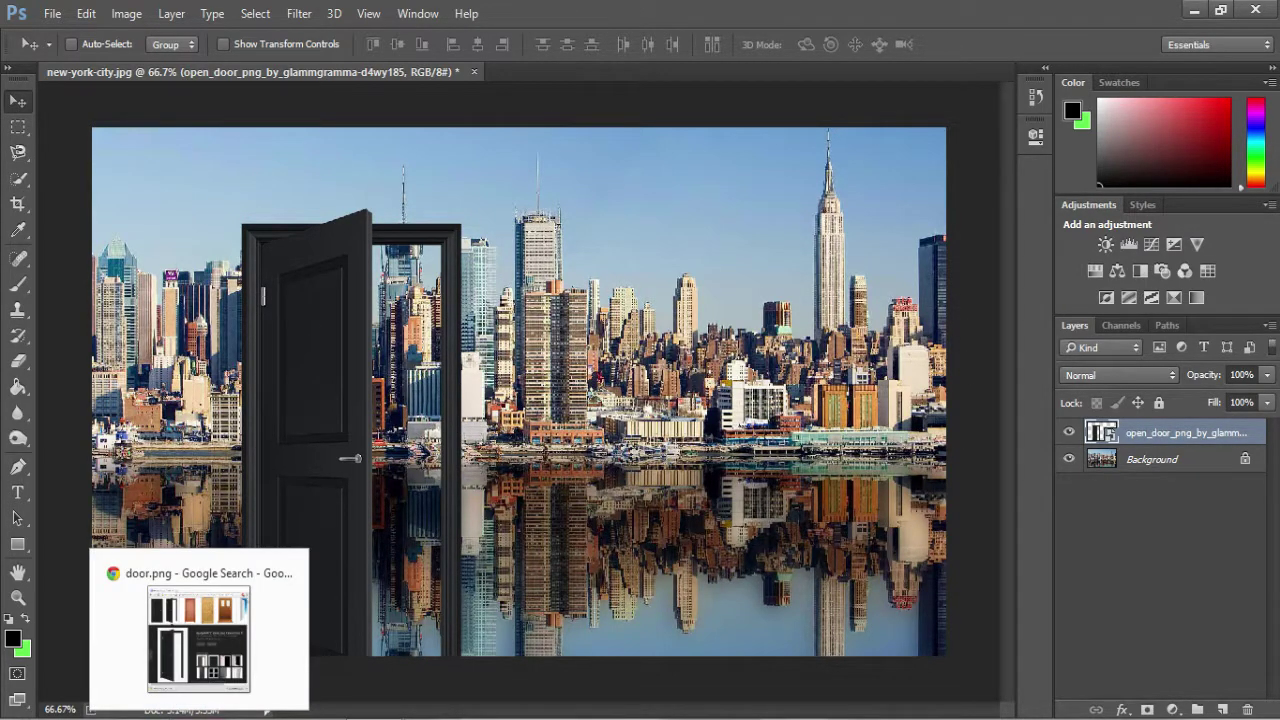
# Step: Replace the search with 'jungle' and show its image results
pyautogui.click(199, 718)
pyautogui.scroll(3, 800, 416)
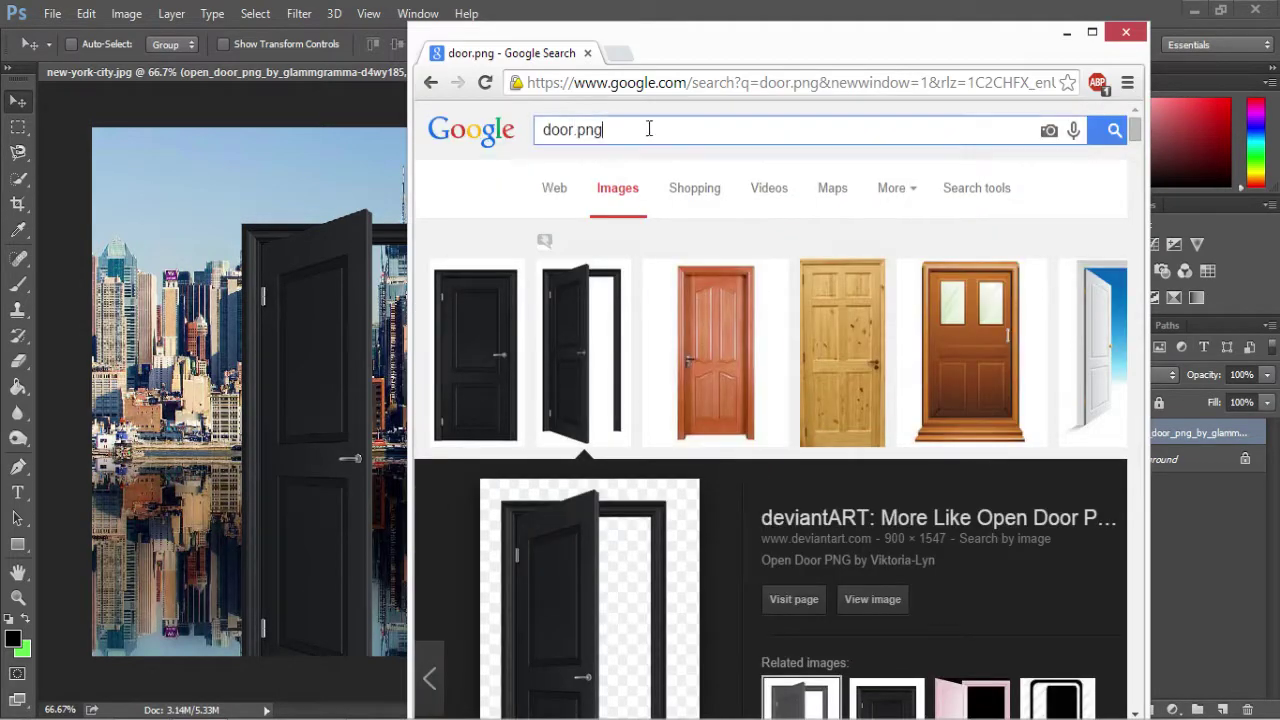
pyautogui.moveTo(611, 128); pyautogui.dragTo(447, 135)
pyautogui.write('jungle')
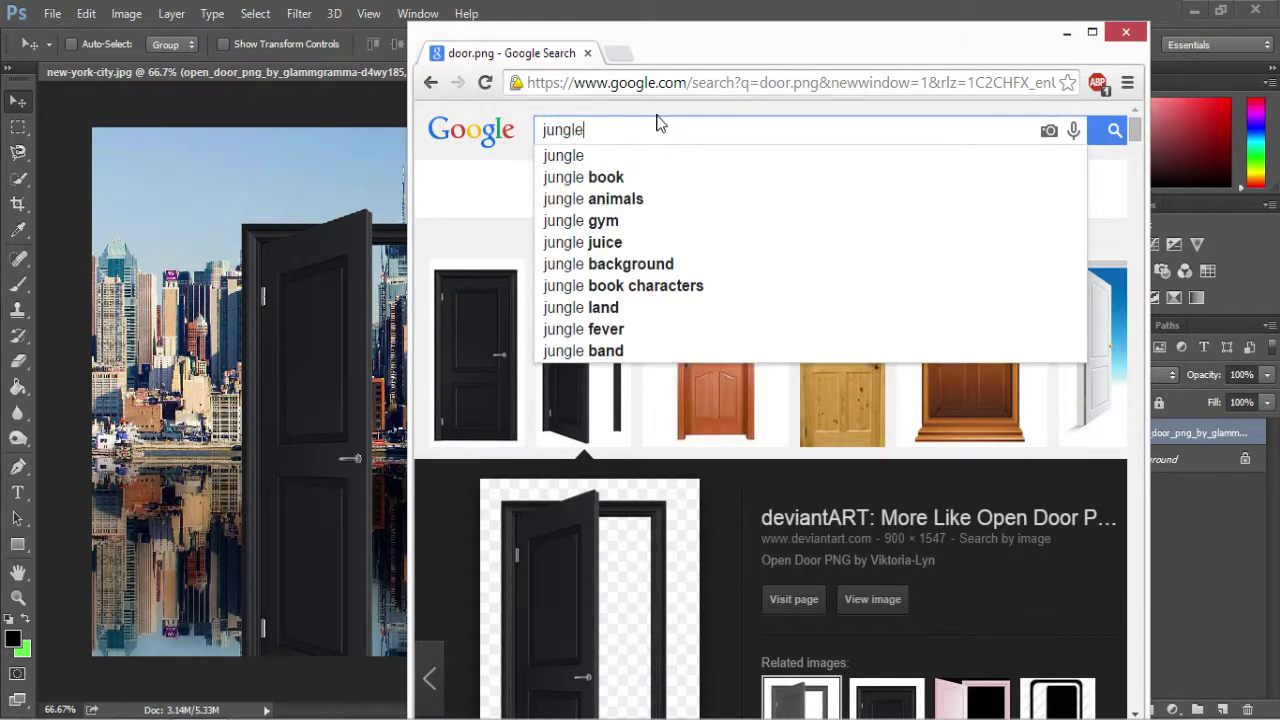
pyautogui.press('Return')
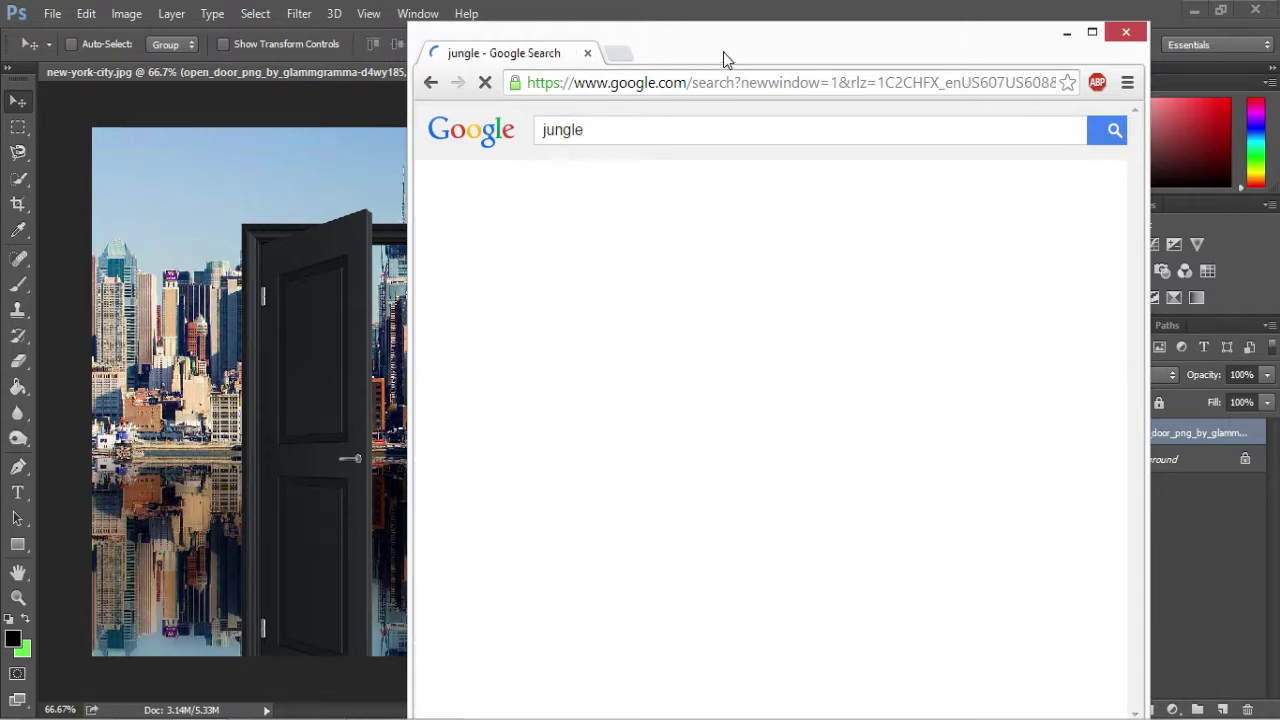
pyautogui.moveTo(723, 57); pyautogui.dragTo(929, 57)
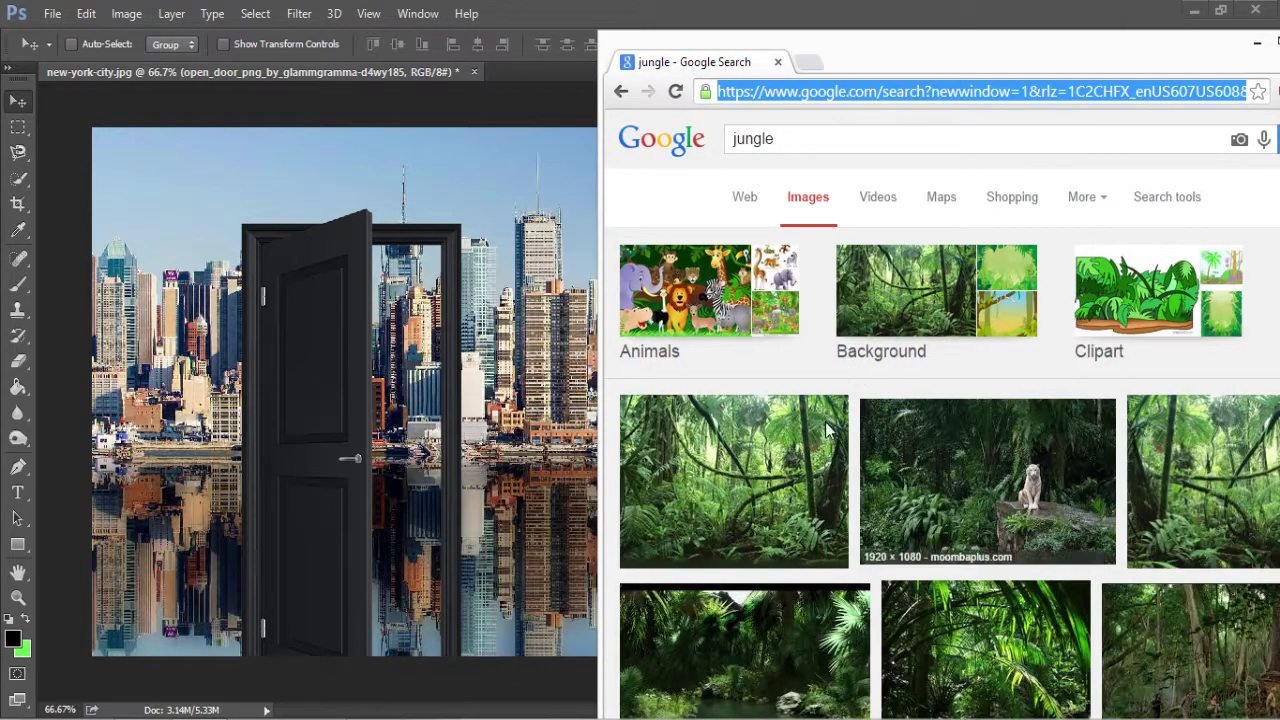
pyautogui.scroll(-1, 860, 440)
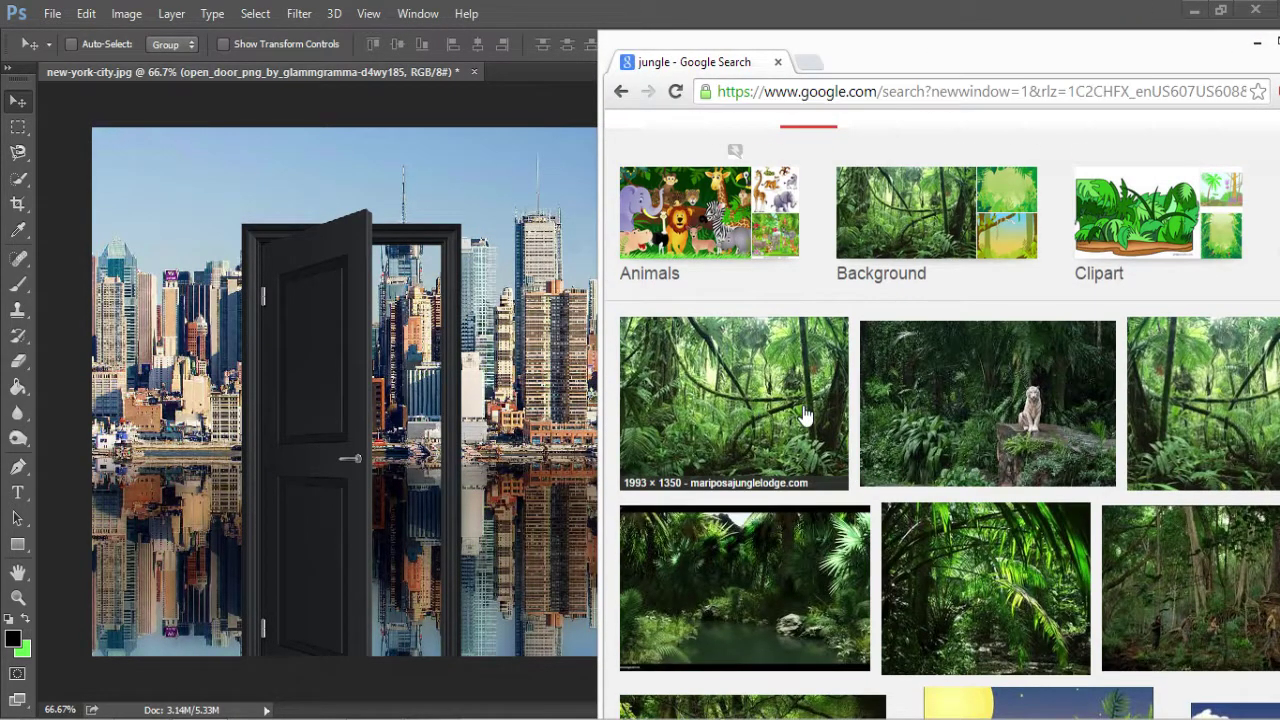
# Step: Save the first Belize Jungle Lodge forest photo into Pictures as images (1).jpg
pyautogui.click(803, 415)
pyautogui.rightClick(818, 502)
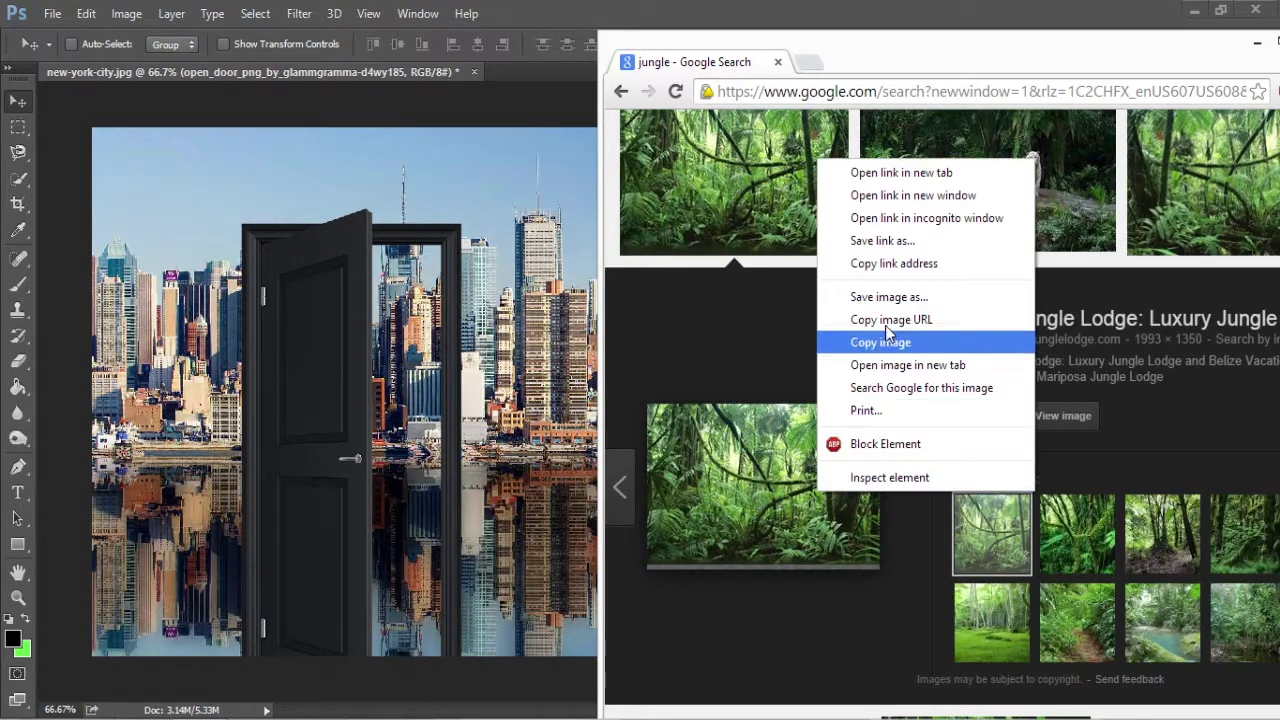
pyautogui.click(885, 294)
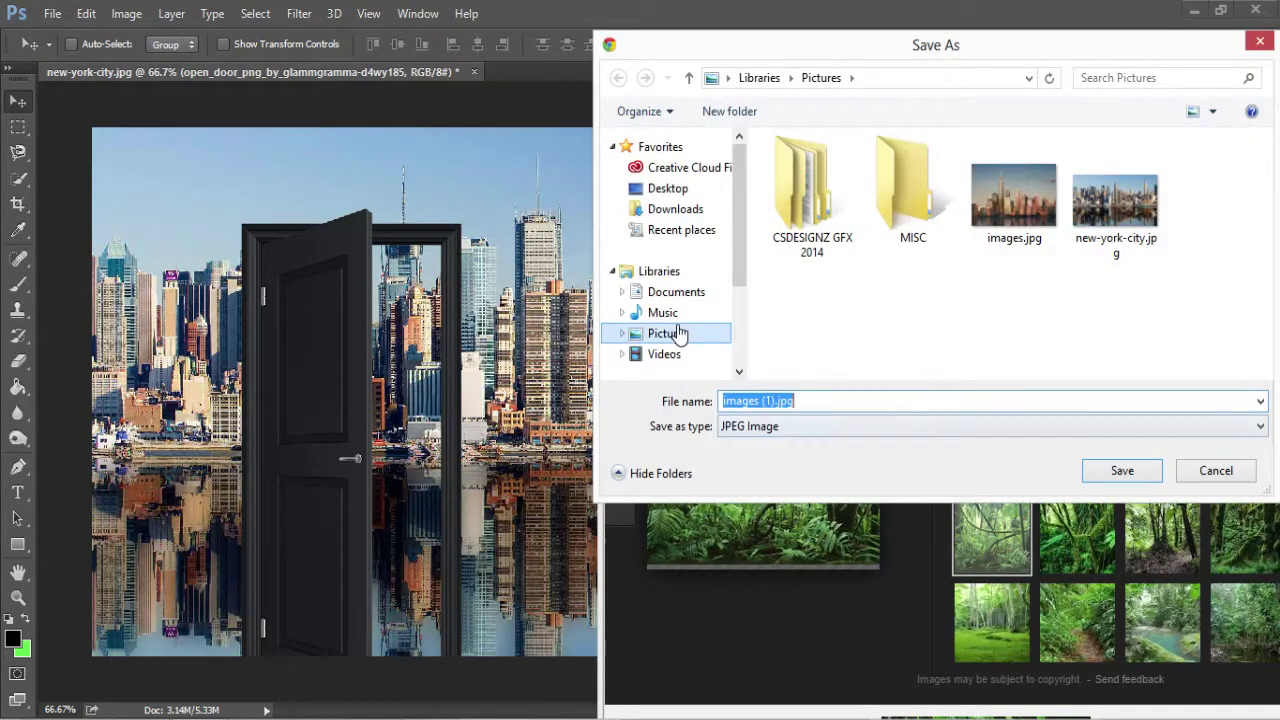
pyautogui.click(672, 334)
pyautogui.click(1122, 471)
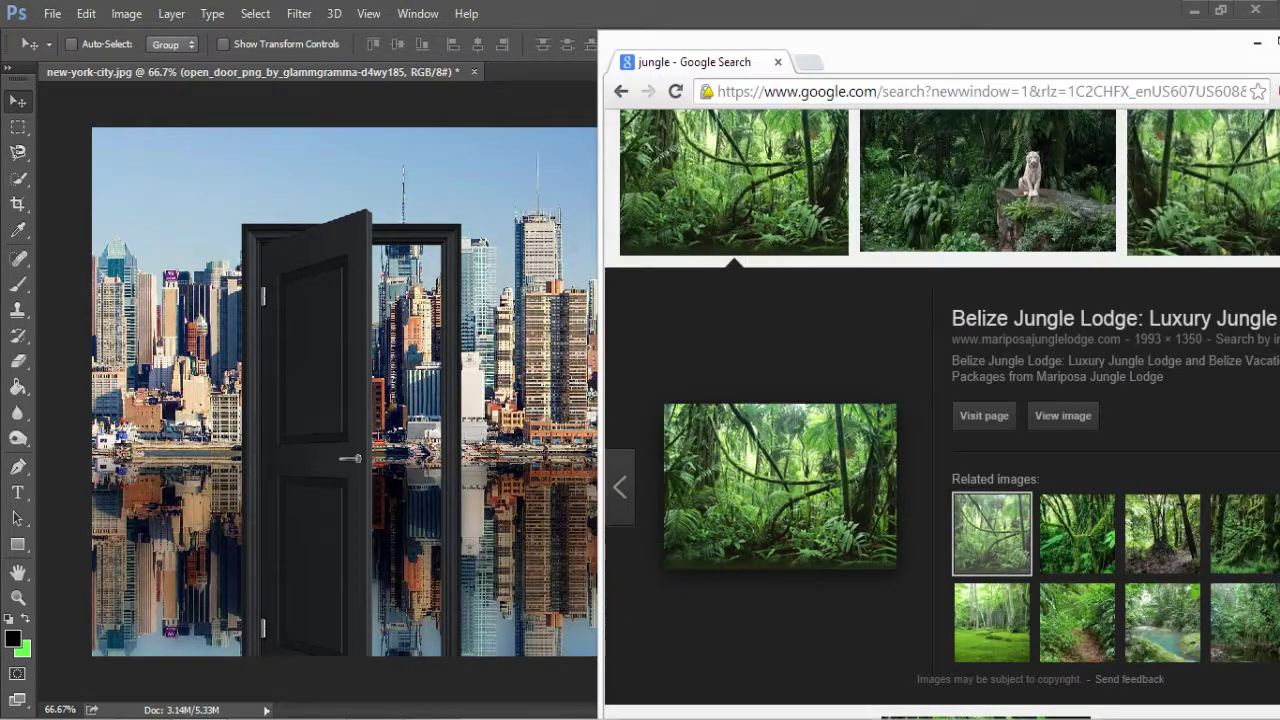
# Step: Place images (1).jpg into the composition, enlarged over the city's left side
pyautogui.hotkey('alt', 'Tab')
pyautogui.moveTo(585, 320); pyautogui.dragTo(488, 650)
pyautogui.moveTo(572, 438); pyautogui.dragTo(266, 247)
pyautogui.moveTo(311, 287); pyautogui.dragTo(816, 648)
pyautogui.moveTo(500, 480); pyautogui.dragTo(508, 407)
pyautogui.press('Return')
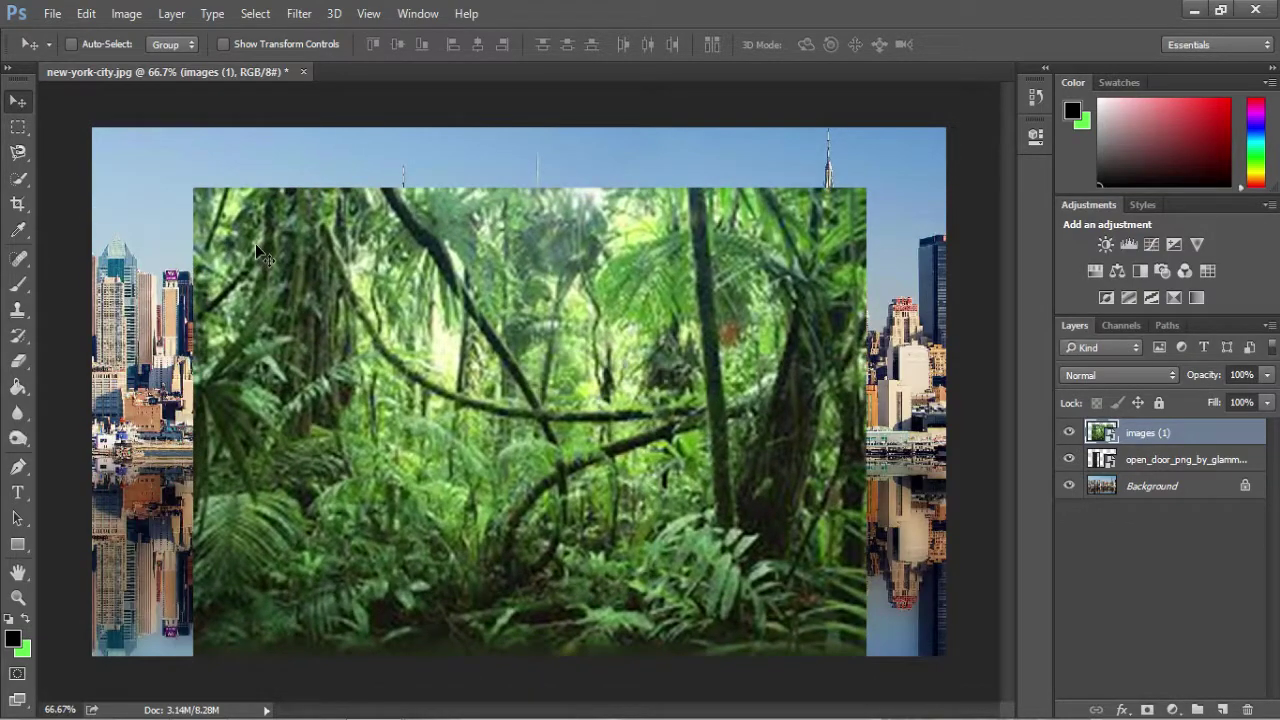
# Step: Retransform the jungle layer: shrink it, move it over the door, stretch to the canvas bottom
pyautogui.hotkey('ctrl', 't')
pyautogui.moveTo(193, 186); pyautogui.dragTo(430, 357)
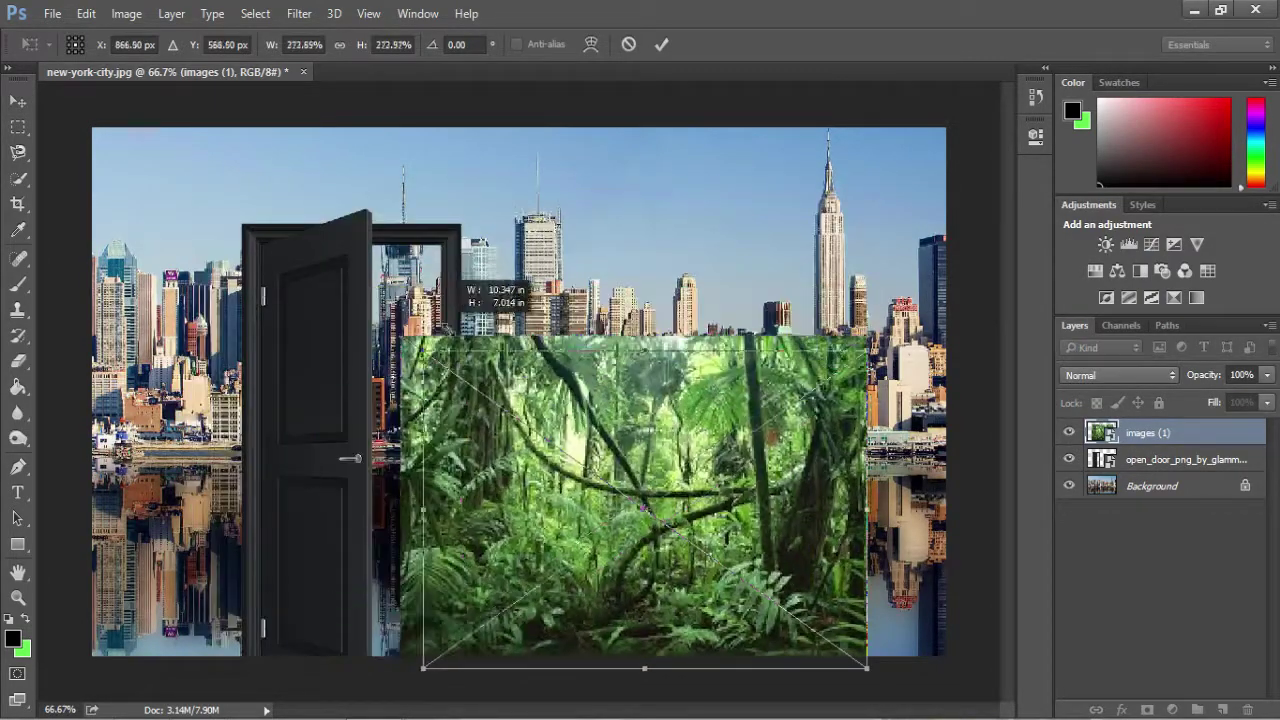
pyautogui.moveTo(690, 467); pyautogui.dragTo(401, 340)
pyautogui.moveTo(370, 540); pyautogui.dragTo(377, 655)
pyautogui.press('Return')
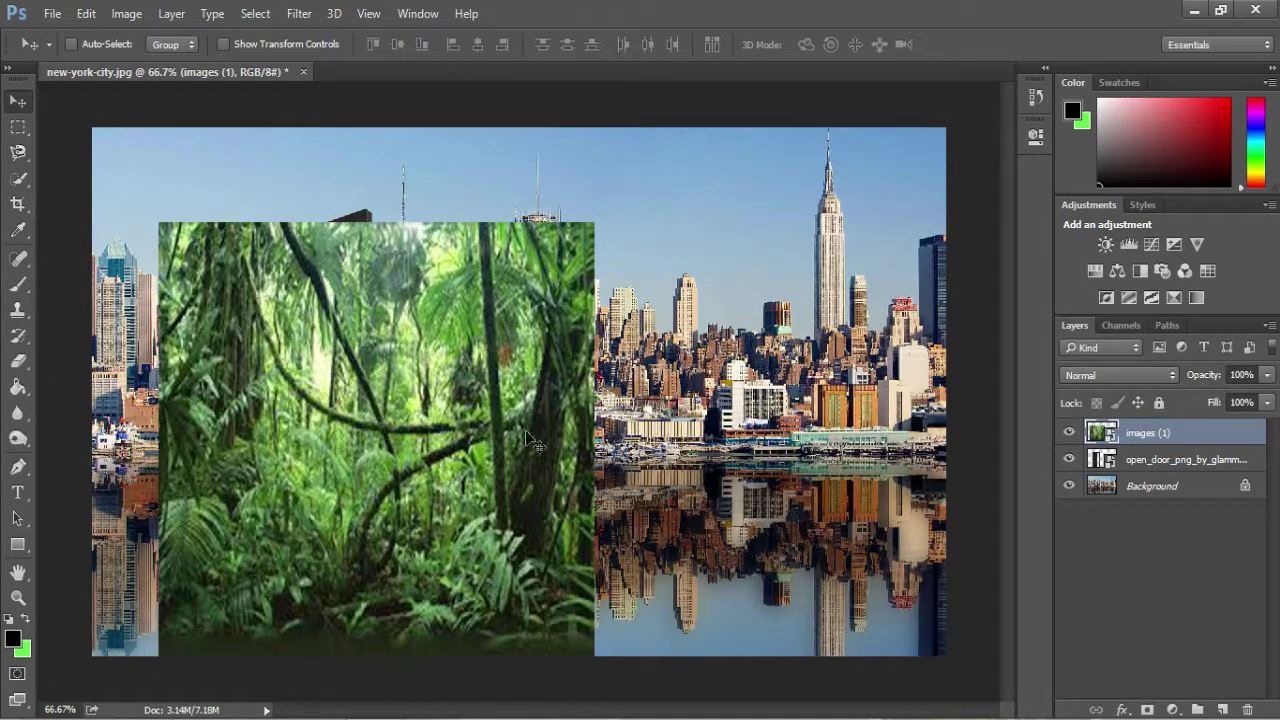
pyautogui.moveTo(506, 478); pyautogui.dragTo(532, 478)
# Step: Lower the jungle layer's opacity to 28% and stretch its top edge upward
pyautogui.click(1267, 374)
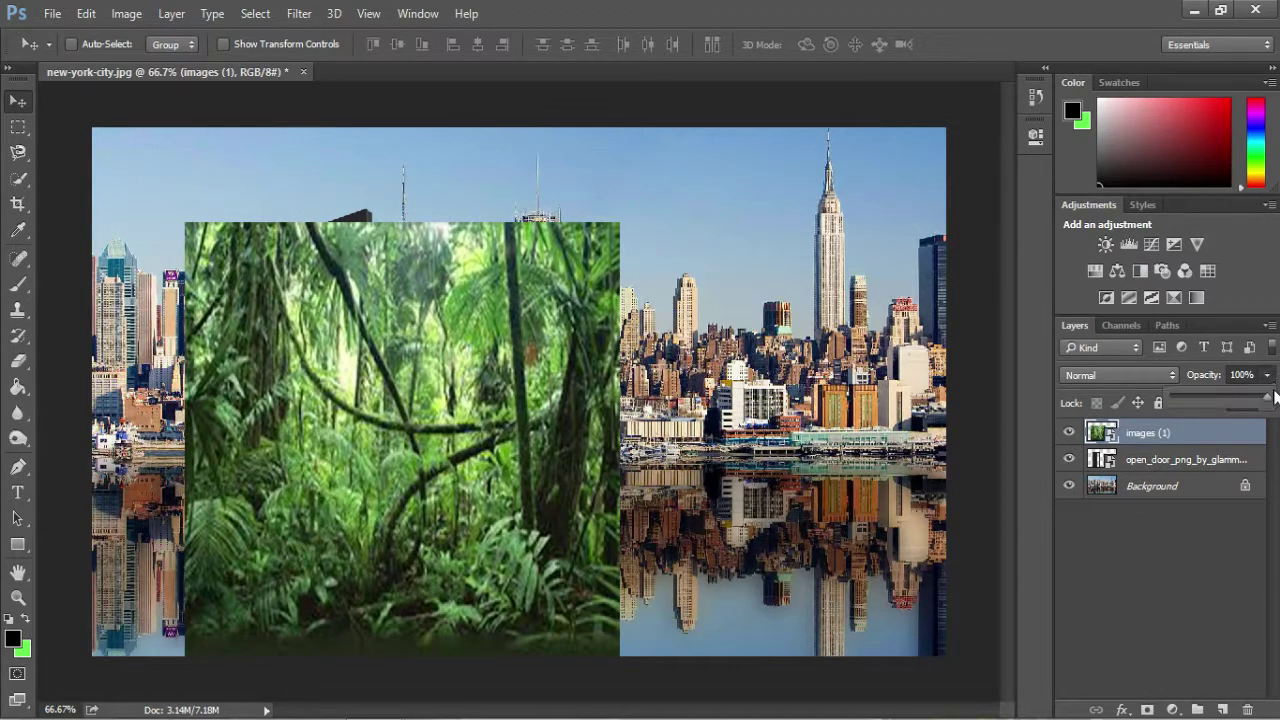
pyautogui.moveTo(1265, 398); pyautogui.dragTo(1198, 397)
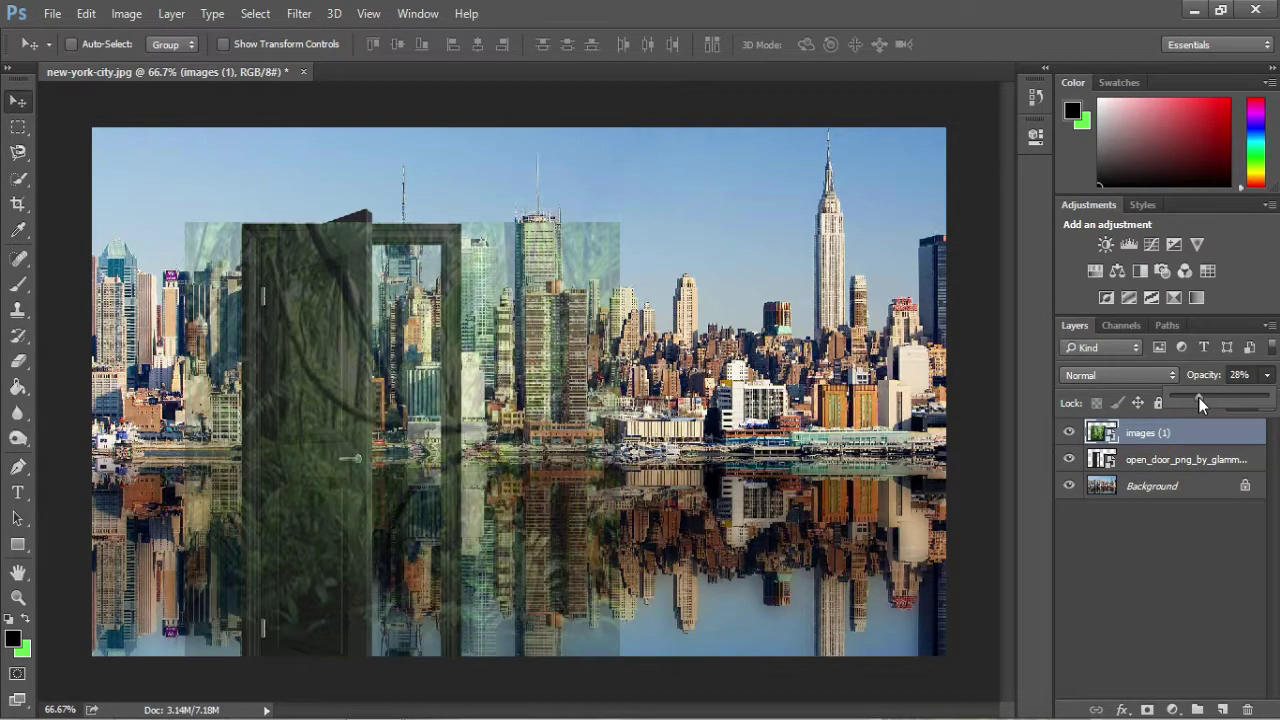
pyautogui.moveTo(359, 265); pyautogui.dragTo(348, 266)
pyautogui.hotkey('ctrl', 't')
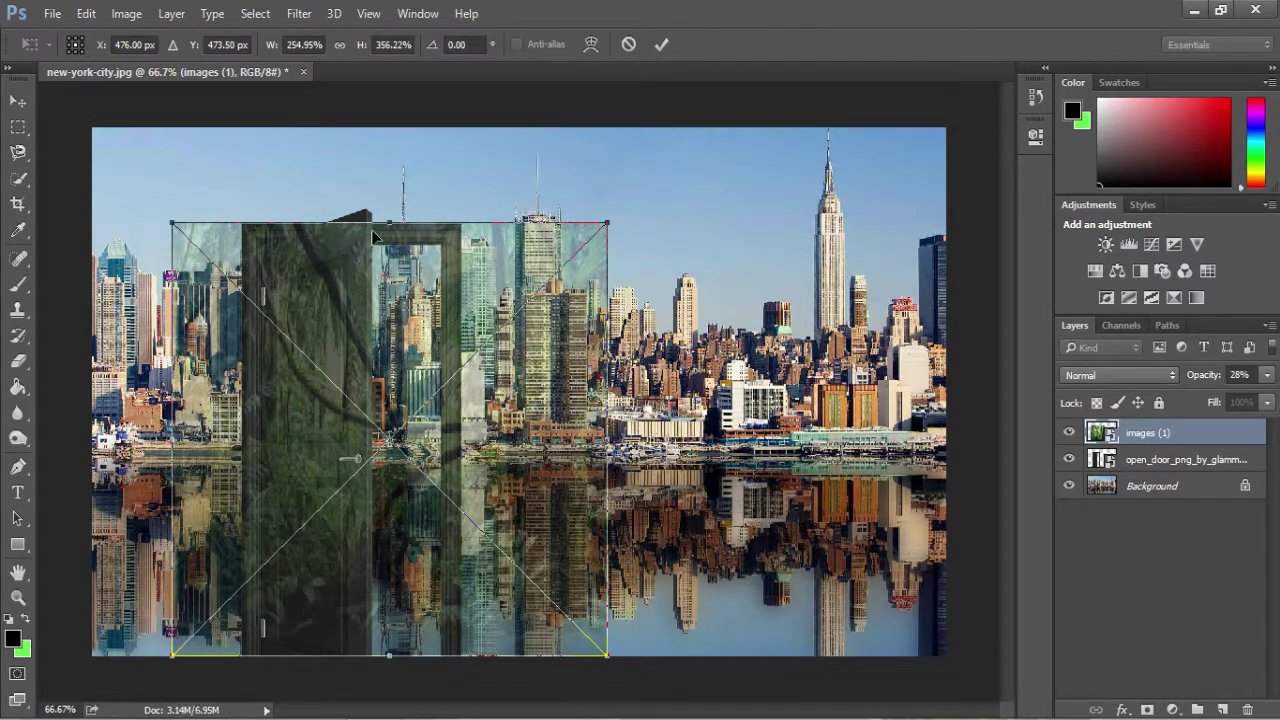
pyautogui.moveTo(389, 222); pyautogui.dragTo(388, 211)
pyautogui.press('Return')
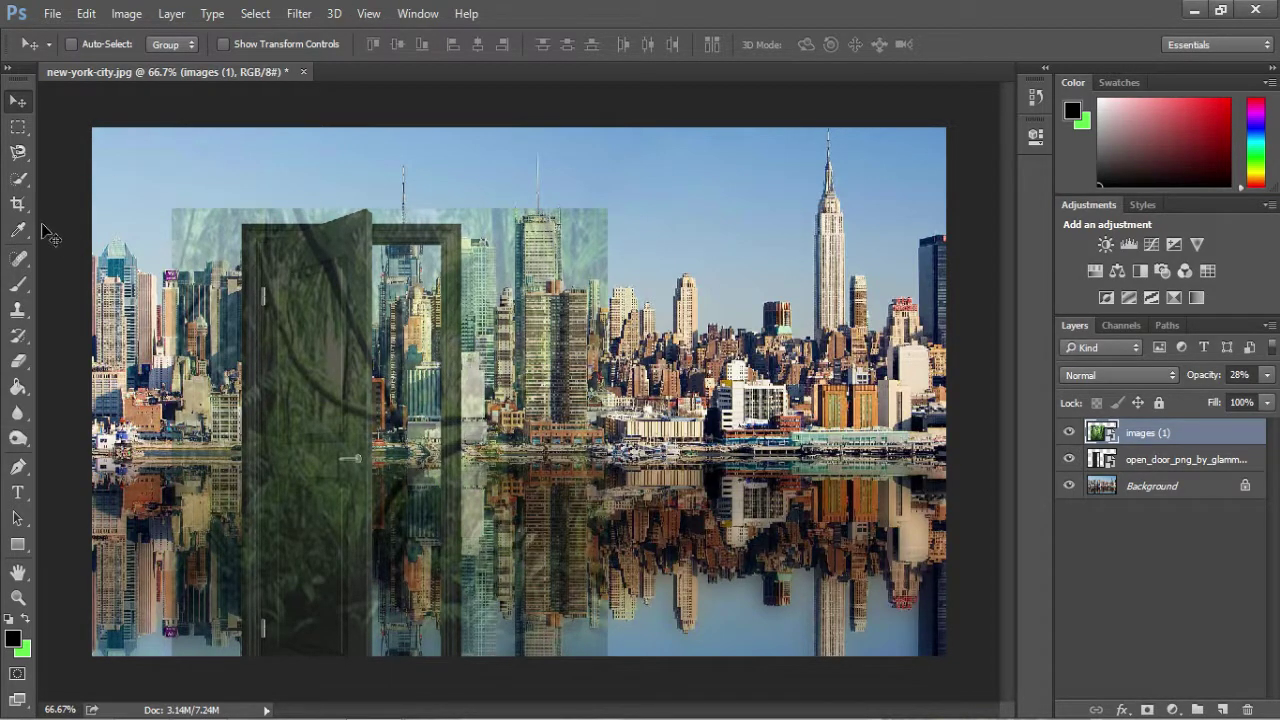
# Step: Abandon a Magnetic Lasso trace, delete the images (1) jungle layer, and return to Chrome
pyautogui.click(18, 152)
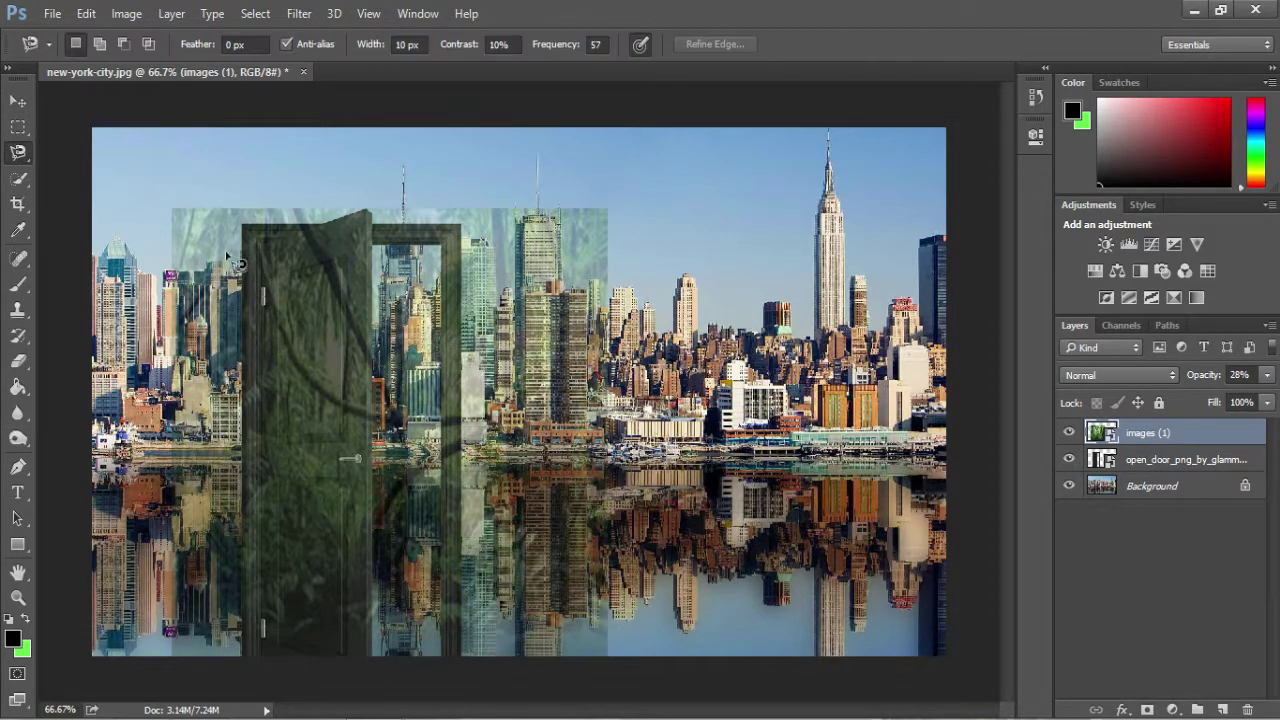
pyautogui.click(172, 209)
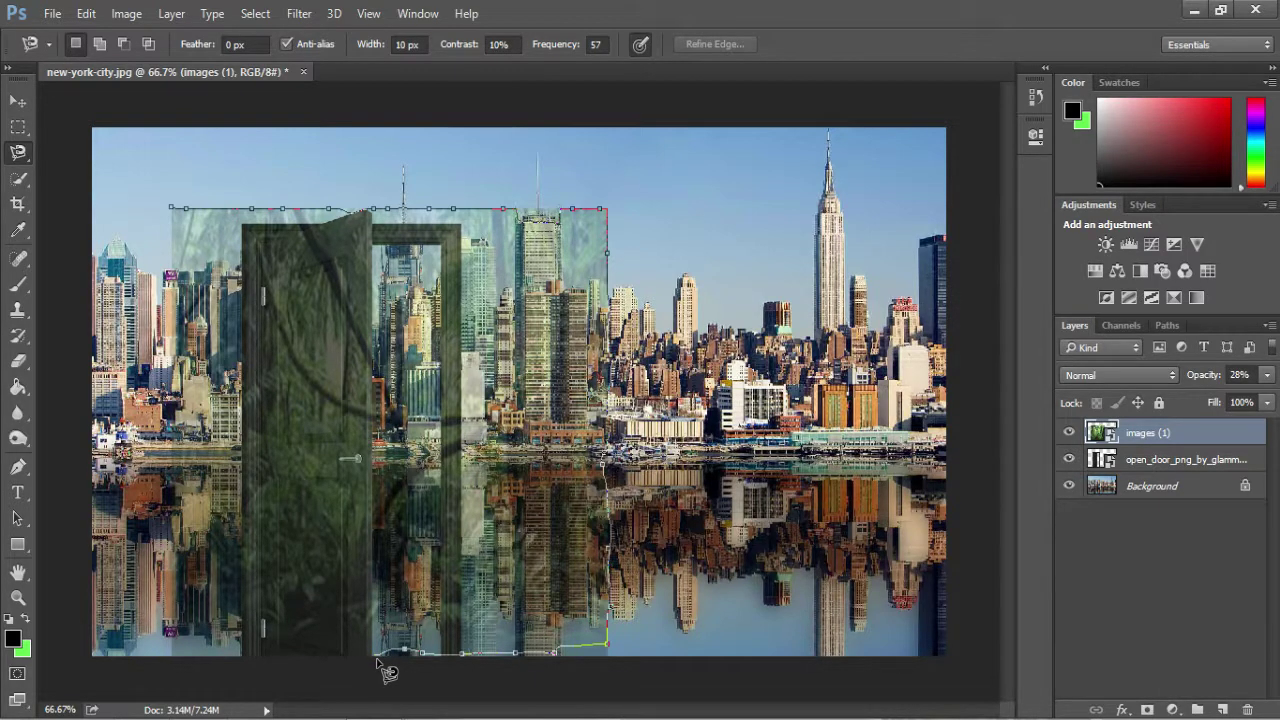
pyautogui.press('Escape')
pyautogui.press('Delete')
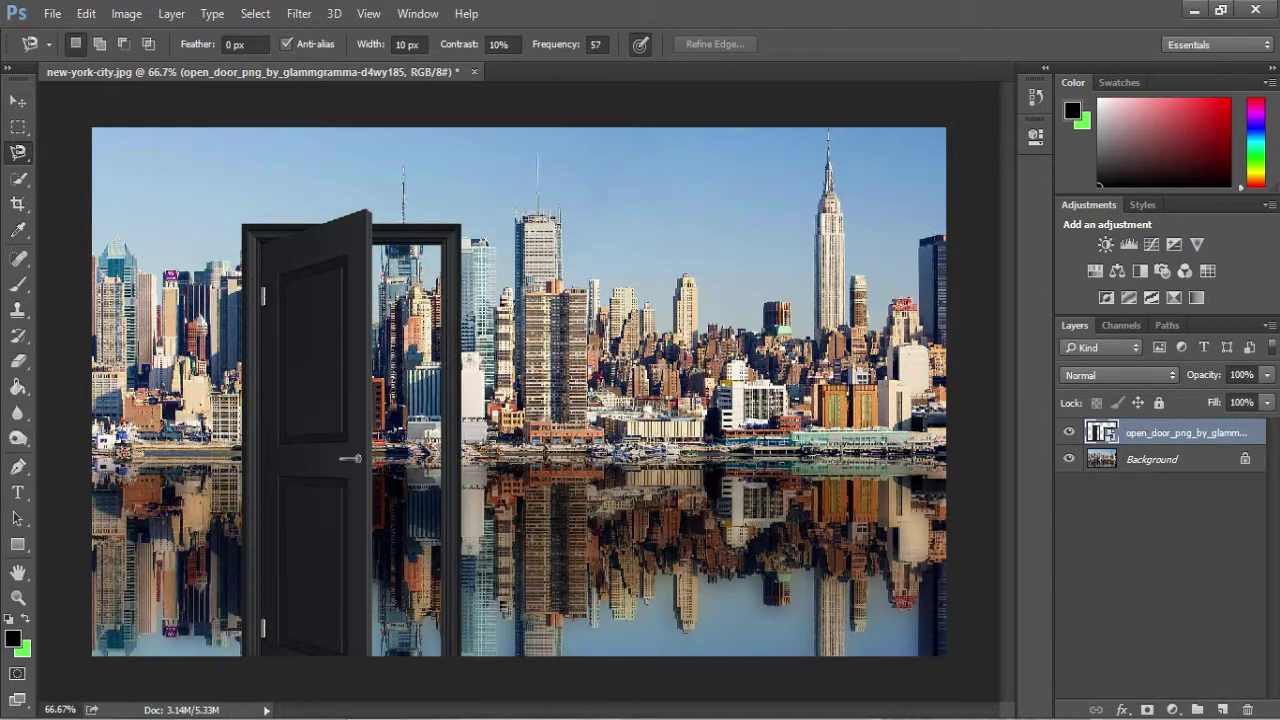
pyautogui.hotkey('alt', 'Tab')
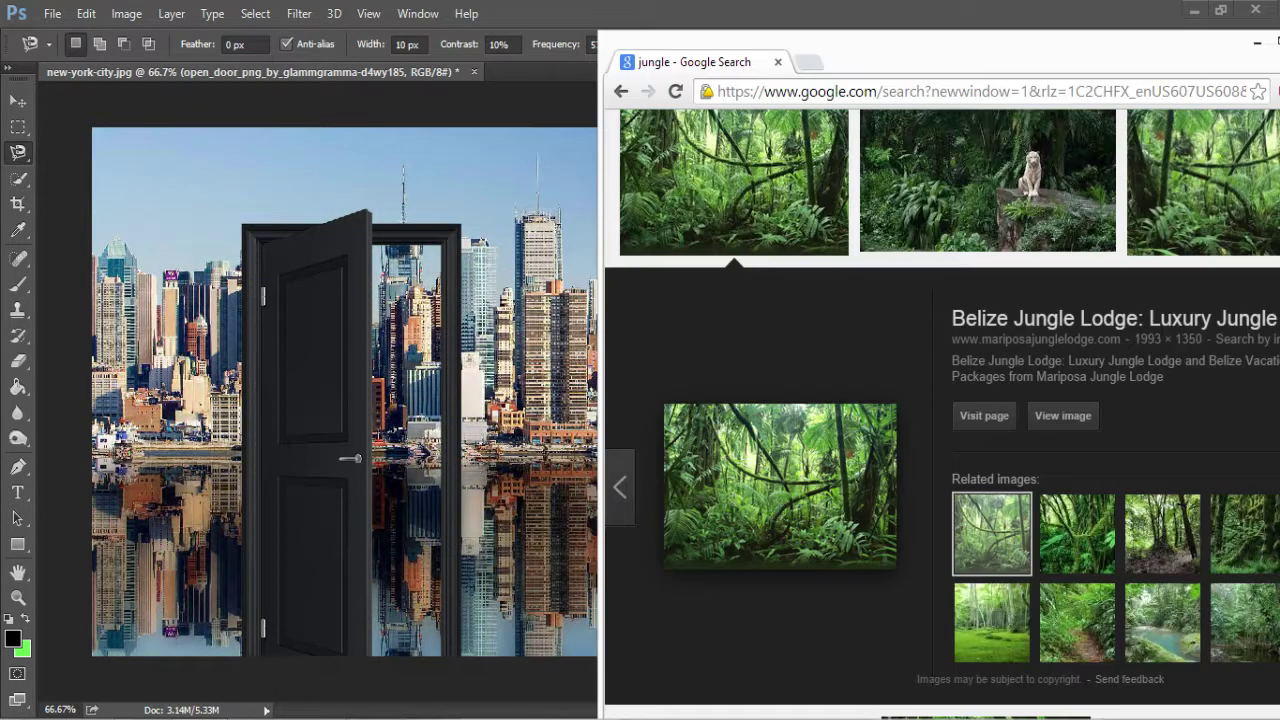
# Step: Save the full-size jungle photo from Chrome as bg-page.jpg in Pictures and select it in Explorer
pyautogui.click(1085, 410)
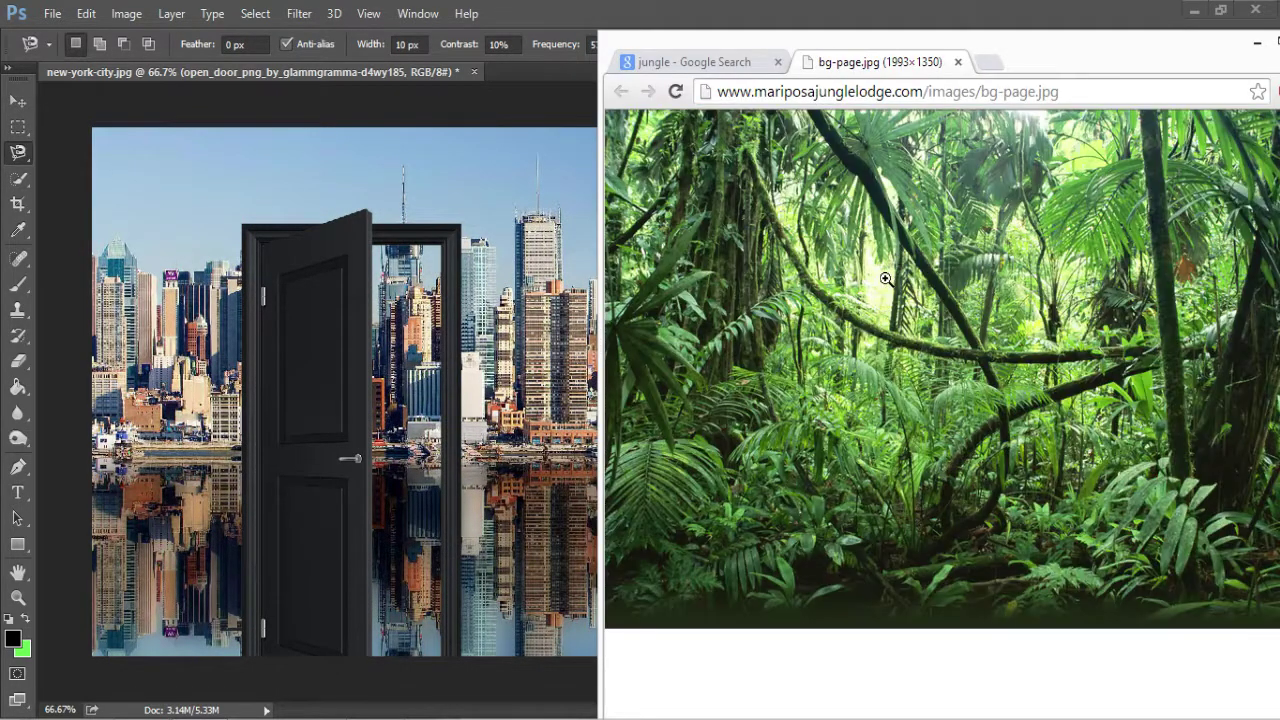
pyautogui.rightClick(885, 278)
pyautogui.click(960, 297)
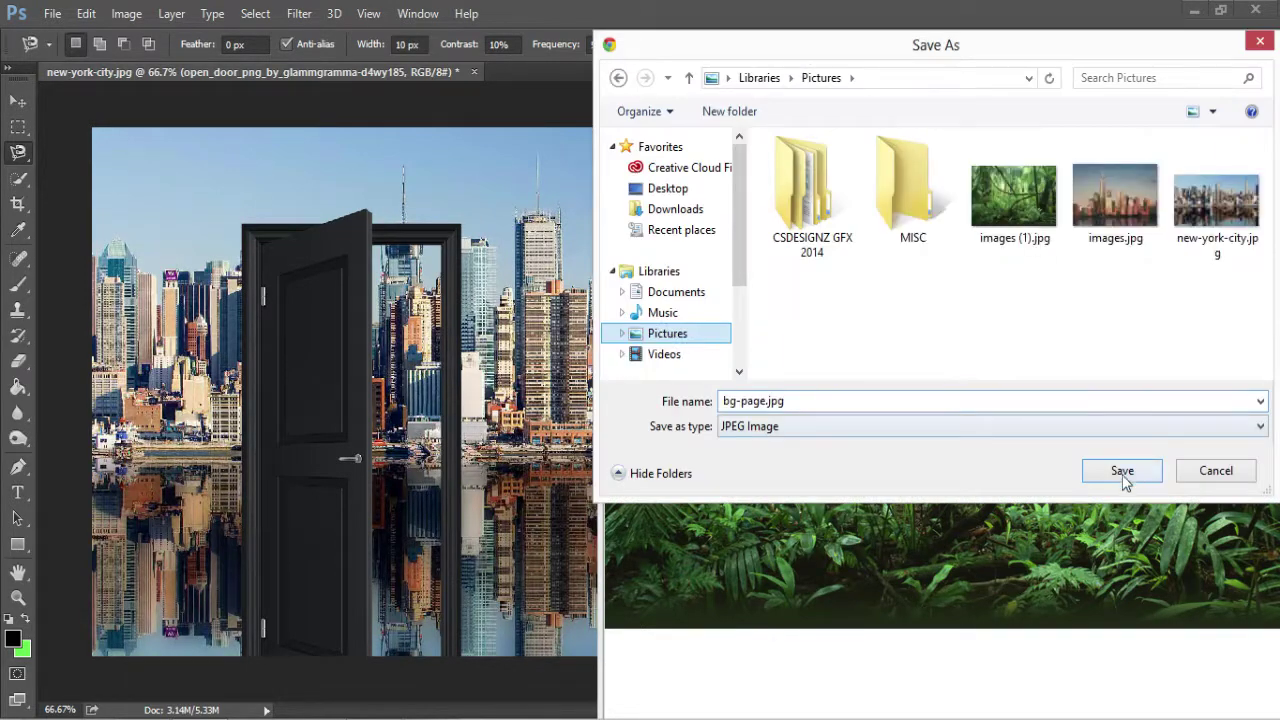
pyautogui.click(1123, 471)
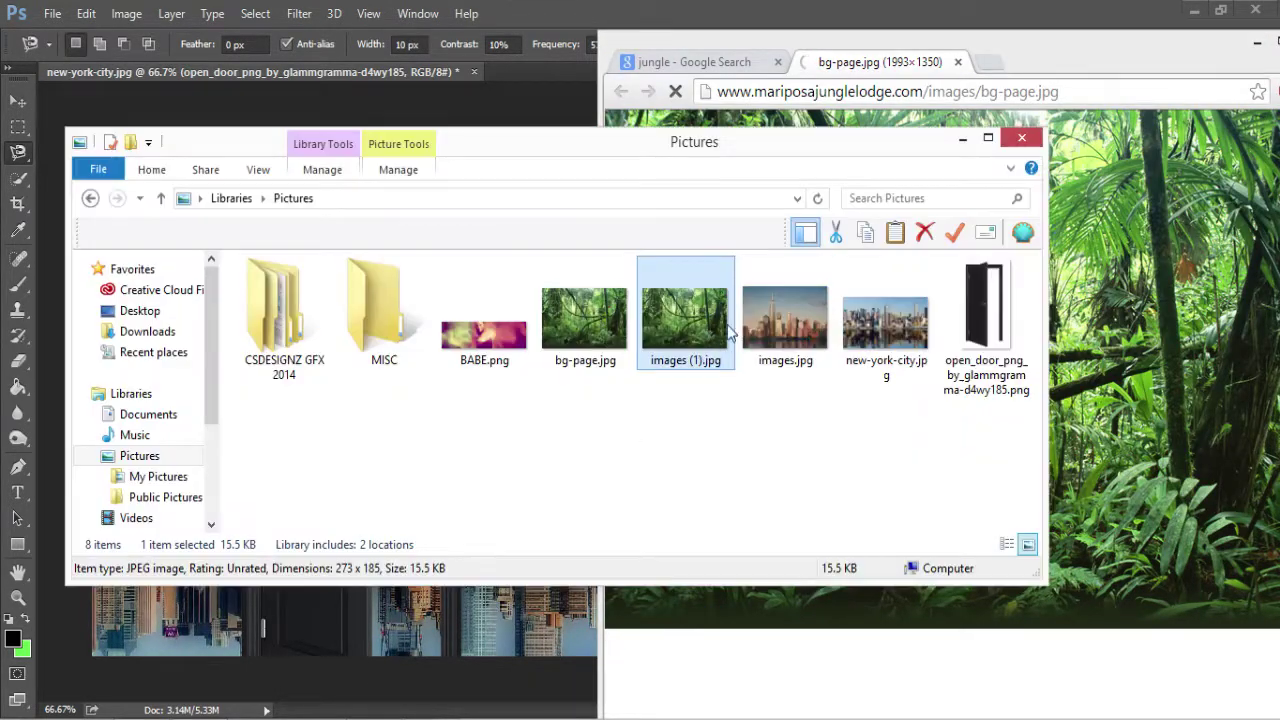
pyautogui.click(585, 318)
pyautogui.click(497, 632)
# Step: Place bg-page.jpg as a layer and resize it over the door, down to the canvas bottom
pyautogui.moveTo(497, 632); pyautogui.dragTo(785, 347)
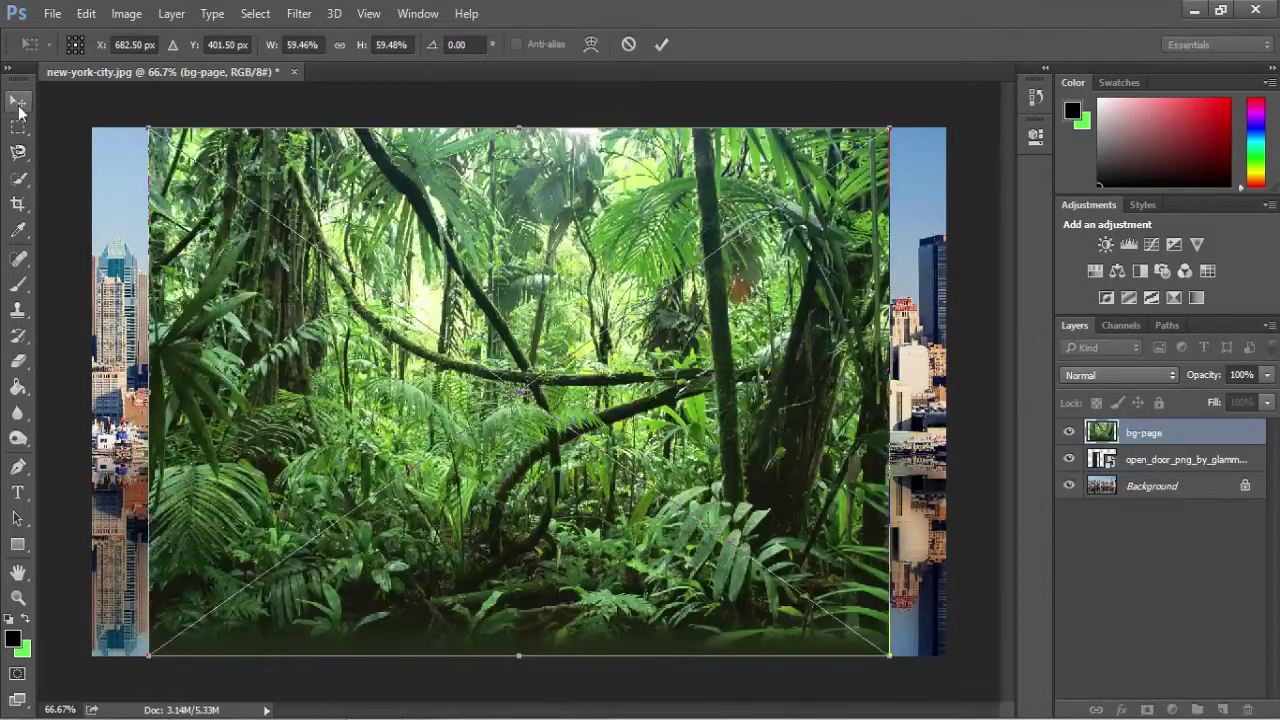
pyautogui.click(600, 295)
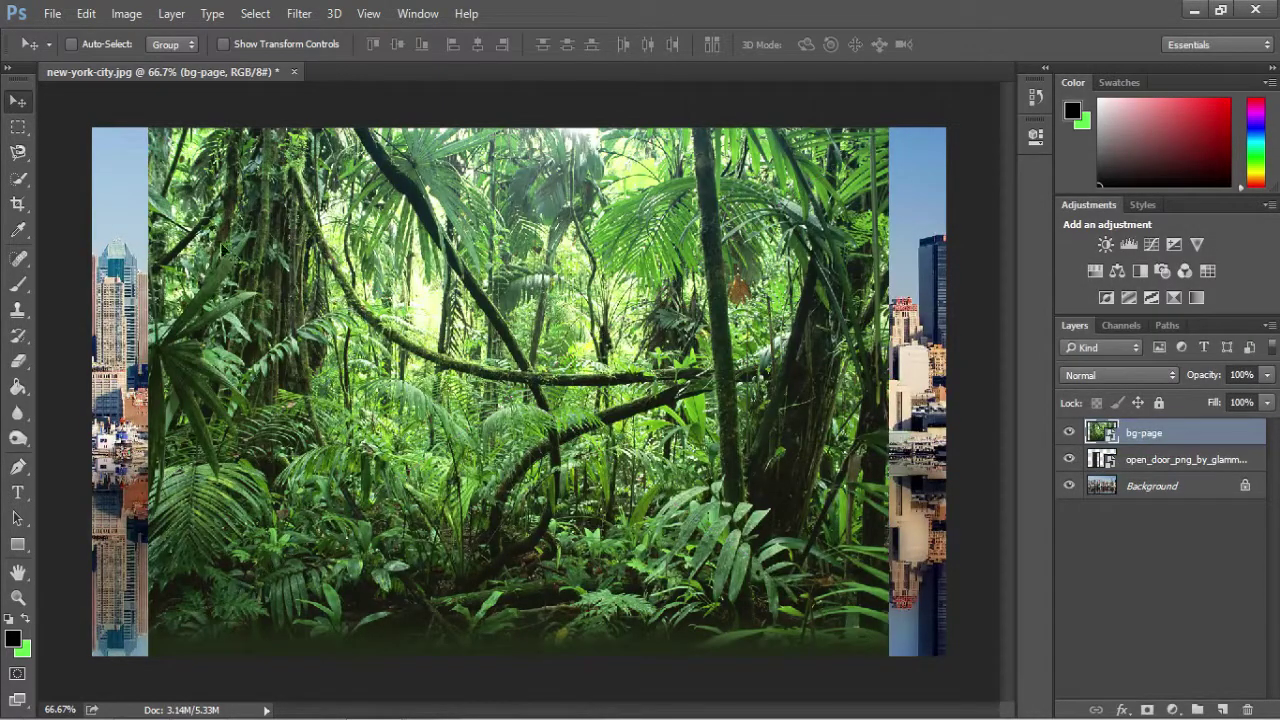
pyautogui.hotkey('ctrl', 't')
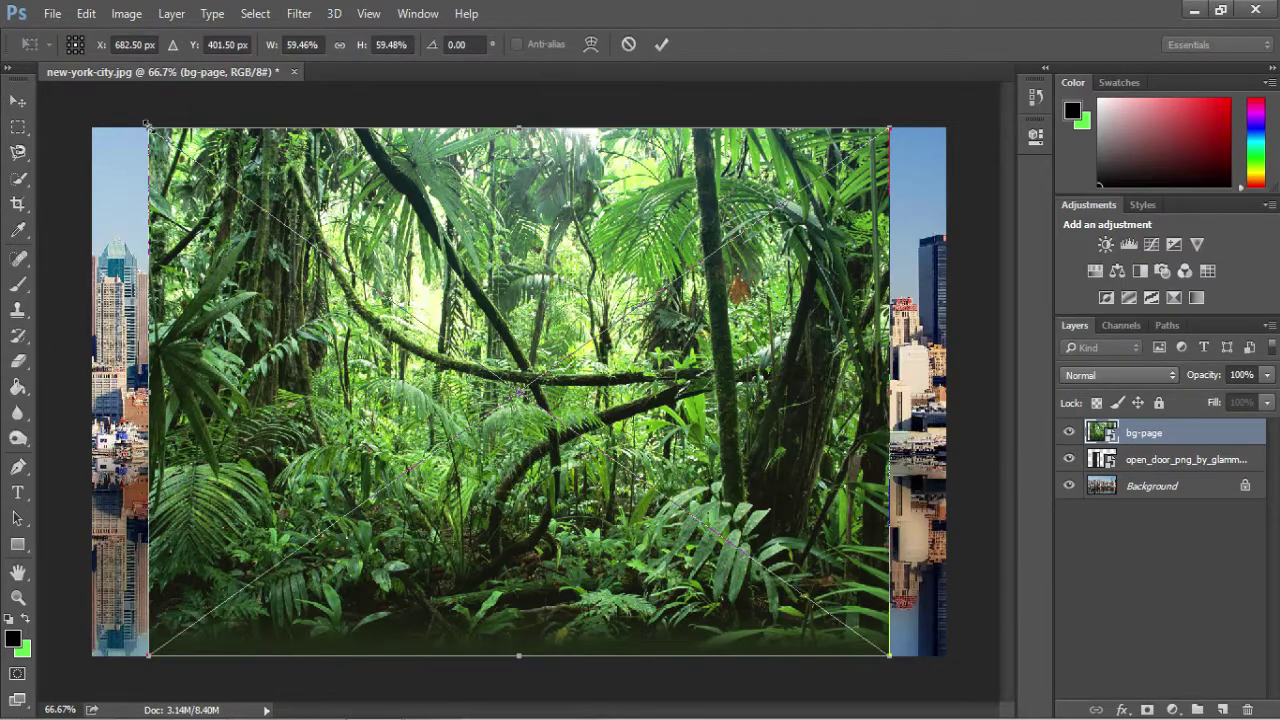
pyautogui.moveTo(156, 140); pyautogui.dragTo(500, 391)
pyautogui.moveTo(742, 401); pyautogui.dragTo(344, 184)
pyautogui.moveTo(345, 575); pyautogui.dragTo(337, 651)
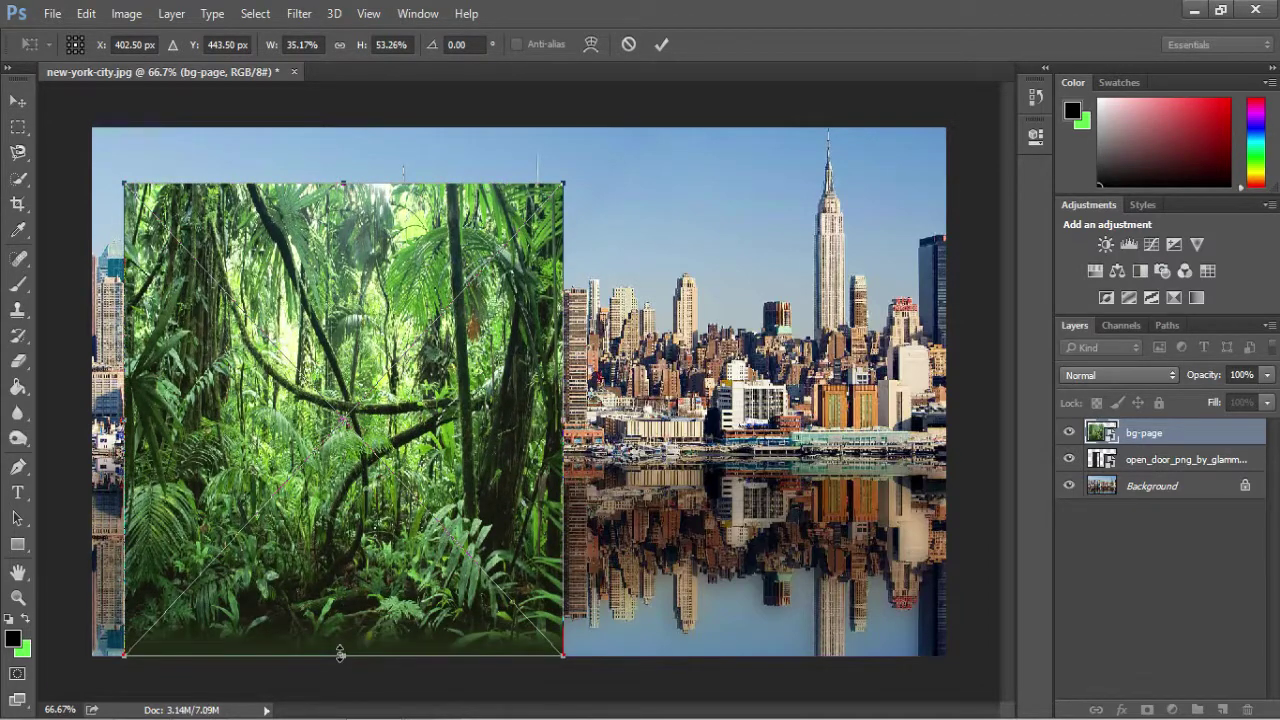
pyautogui.press('Return')
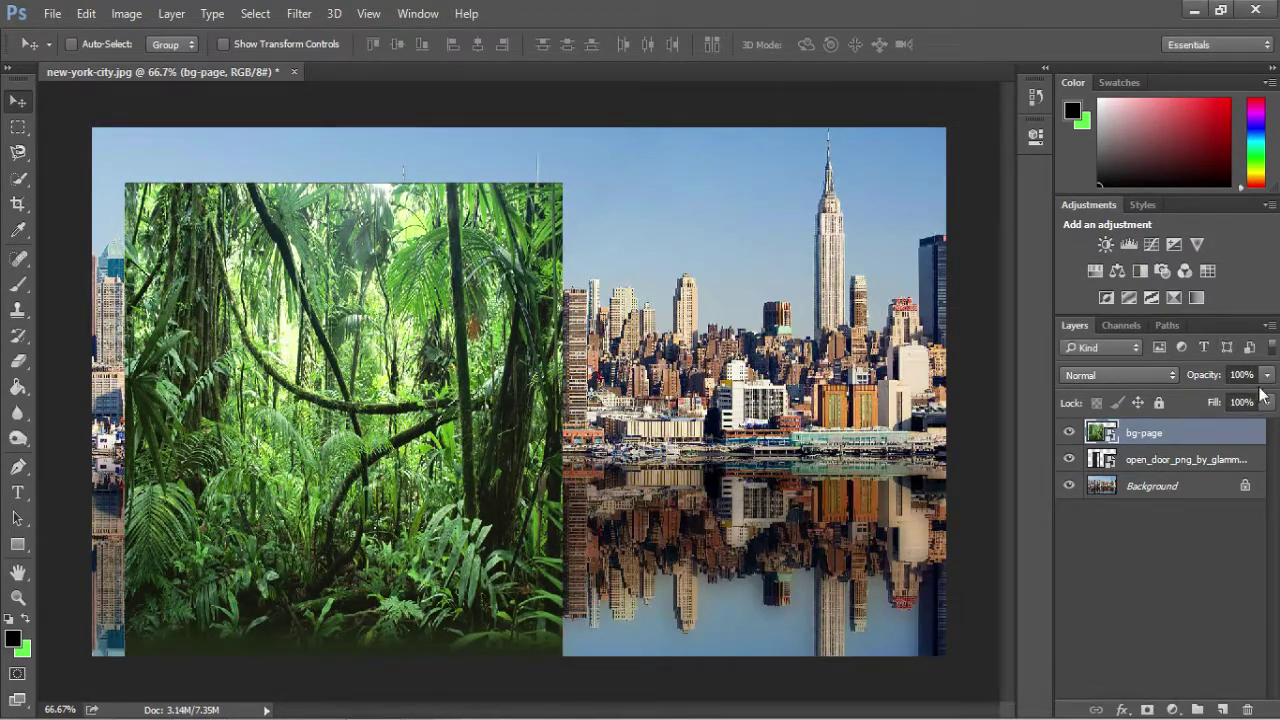
# Step: Try Screen and Dissolve on the jungle layer, then settle on Normal at 48% opacity
pyautogui.click(1118, 375)
pyautogui.click(1100, 126)
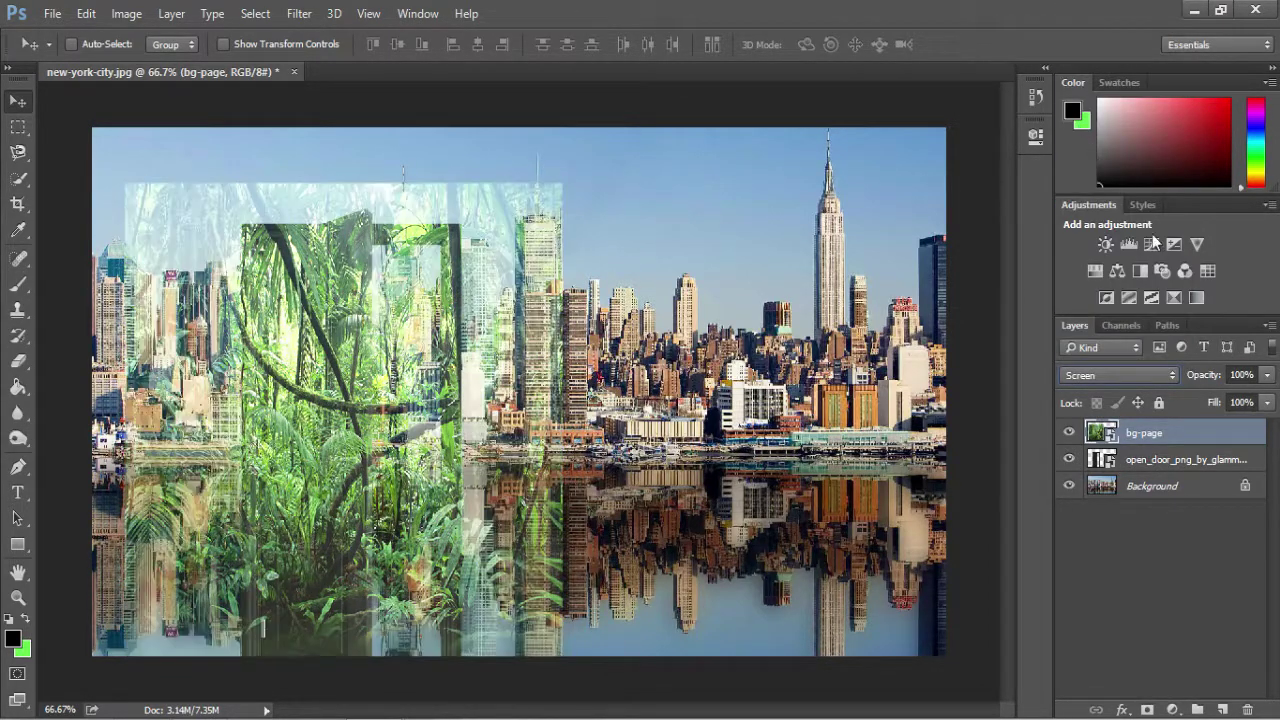
pyautogui.click(1172, 374)
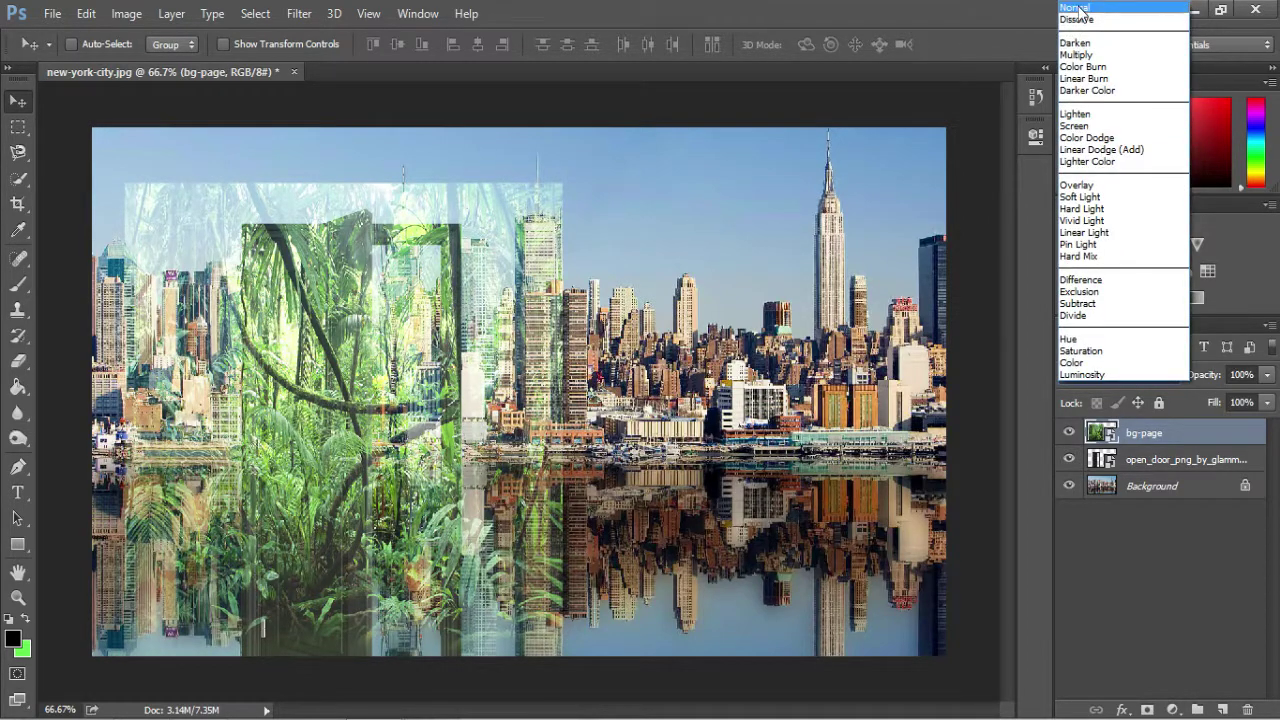
pyautogui.click(1090, 19)
pyautogui.click(1267, 374)
pyautogui.moveTo(1267, 398); pyautogui.dragTo(1217, 398)
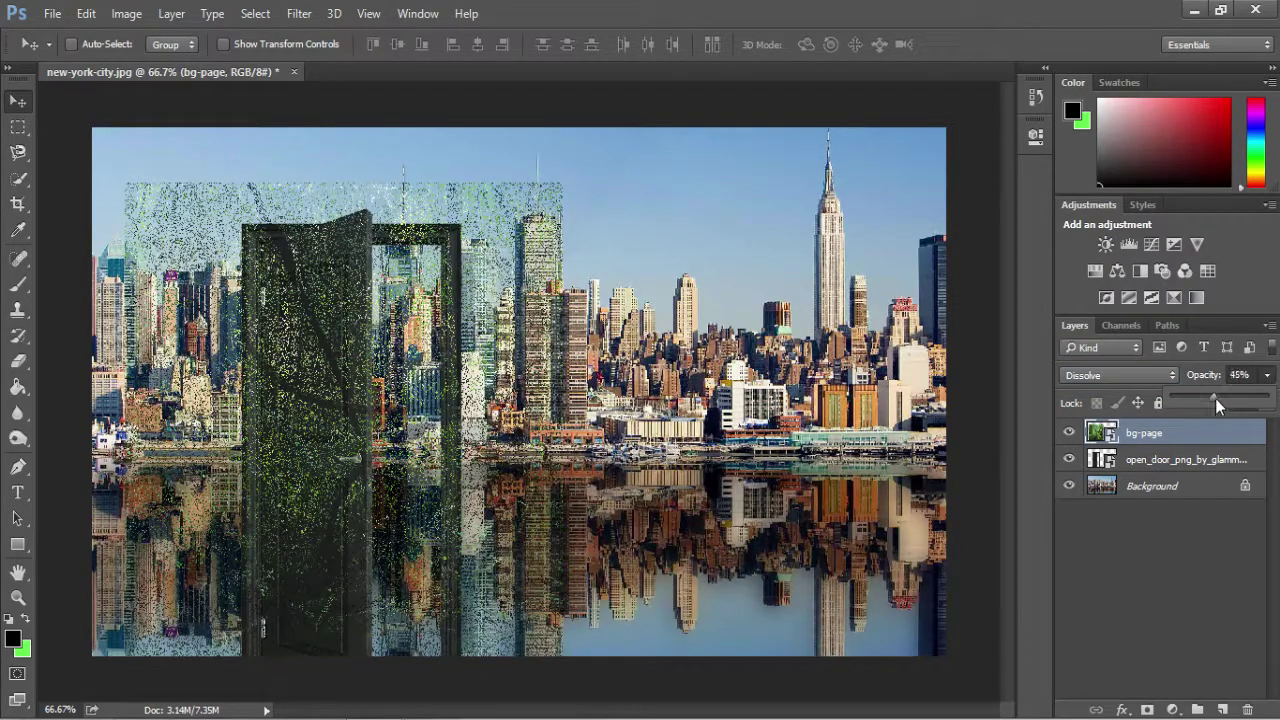
pyautogui.click(1100, 376)
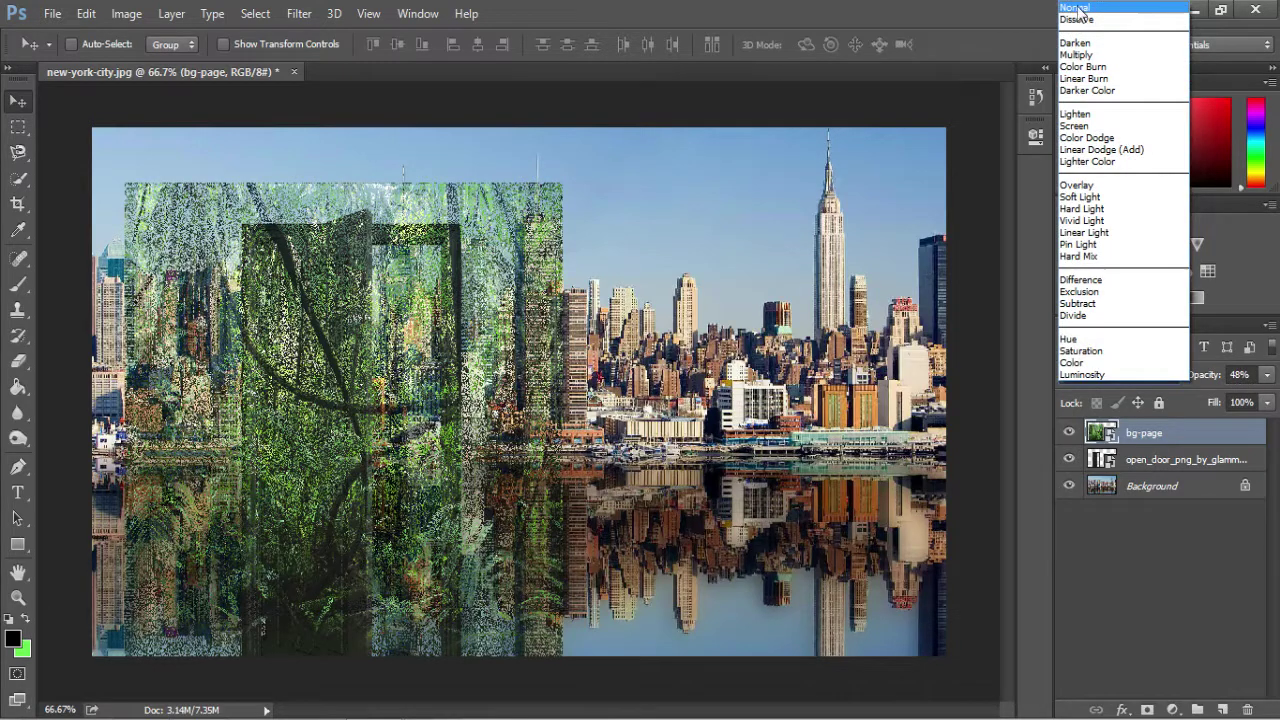
pyautogui.click(1075, 8)
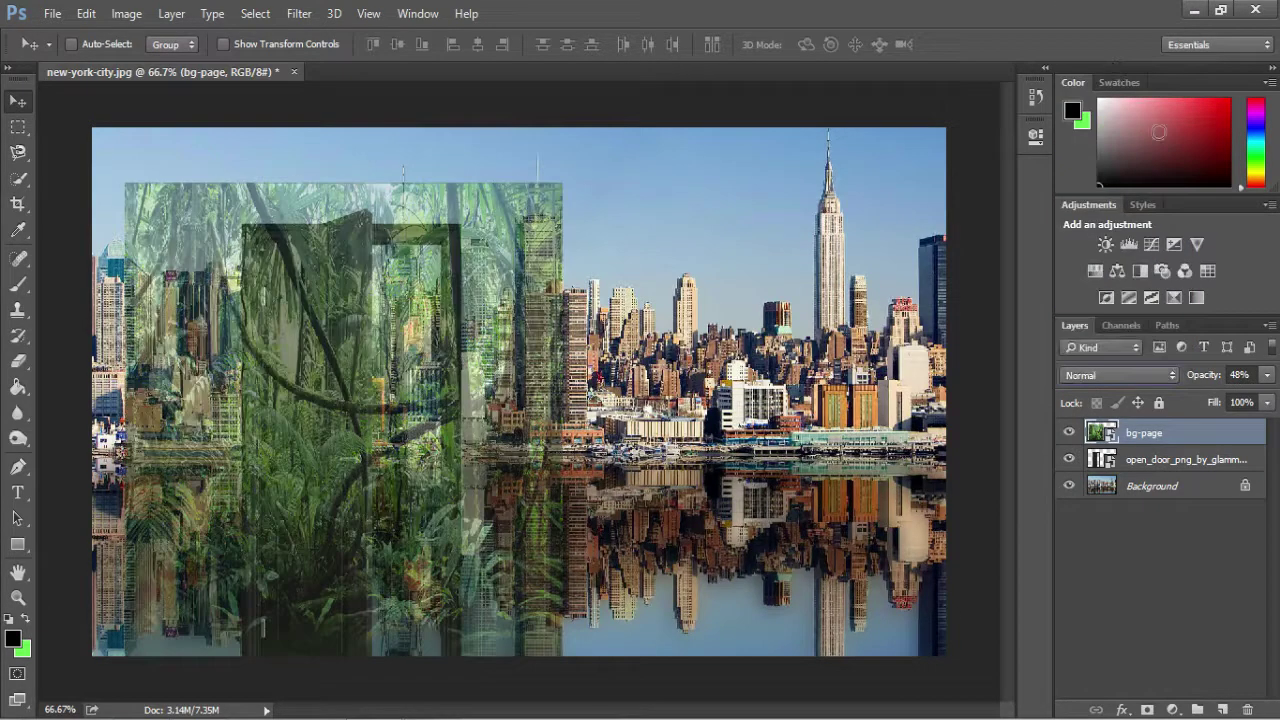
# Step: Trace the door frame's edges with the Magnetic Lasso until the selection closes
pyautogui.click(22, 152)
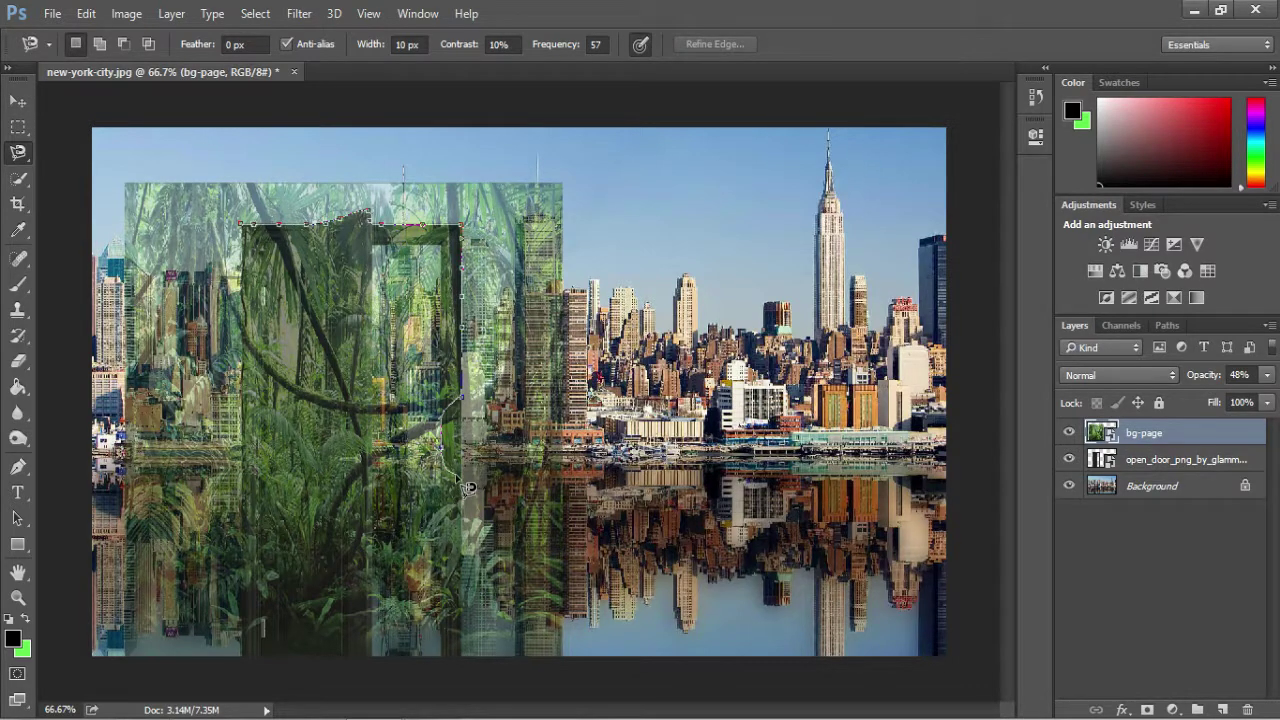
pyautogui.press('Escape')
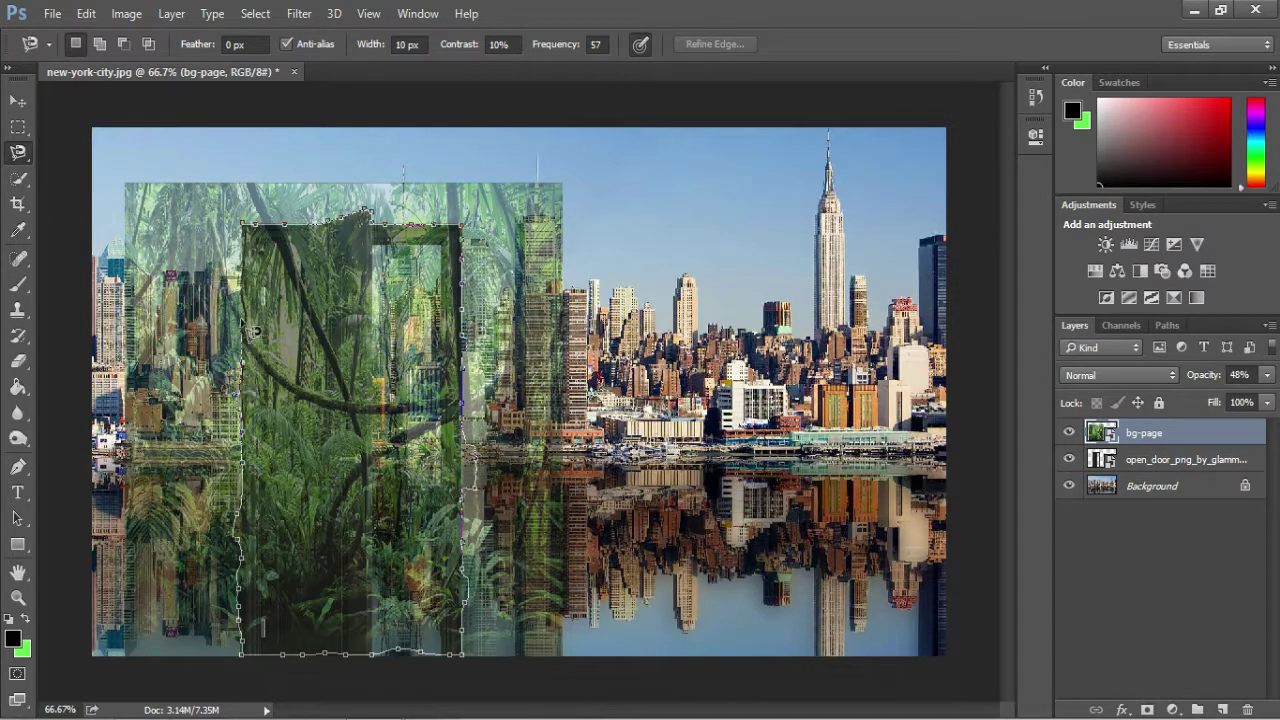
pyautogui.click(250, 233)
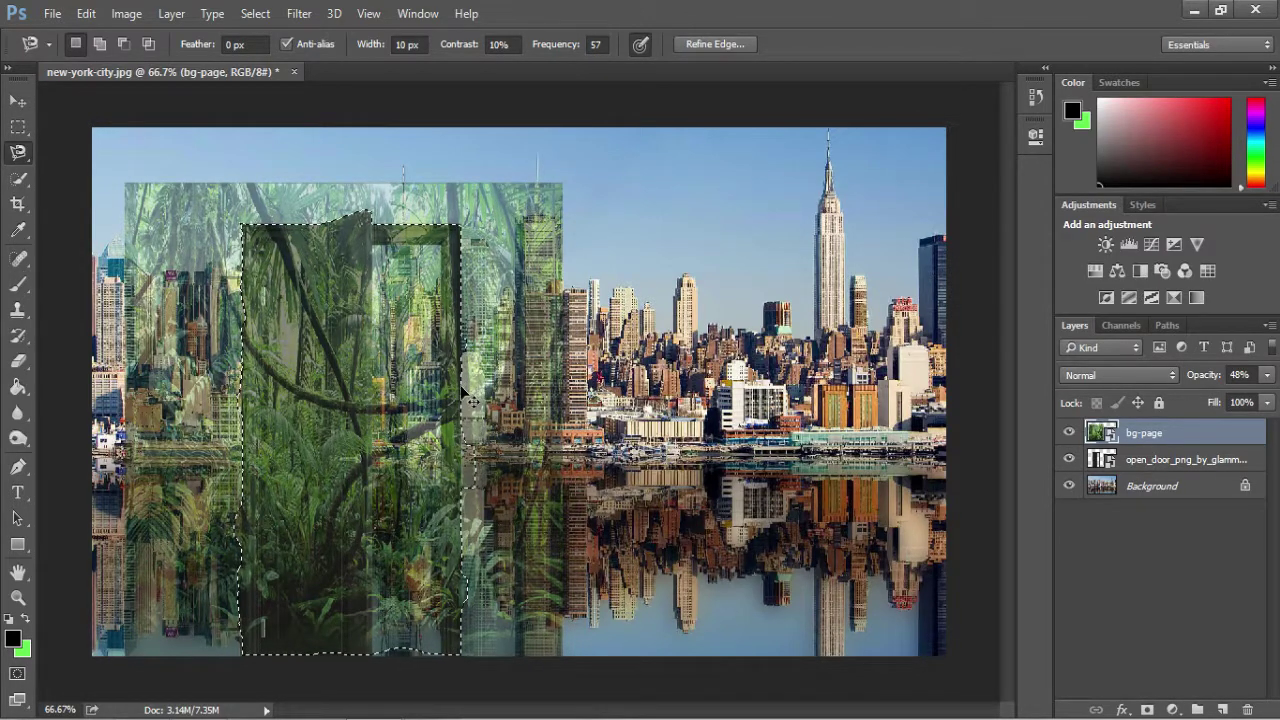
# Step: Replace the bg-page layer with the pasted jungle image and move it over the door
pyautogui.press('Delete')
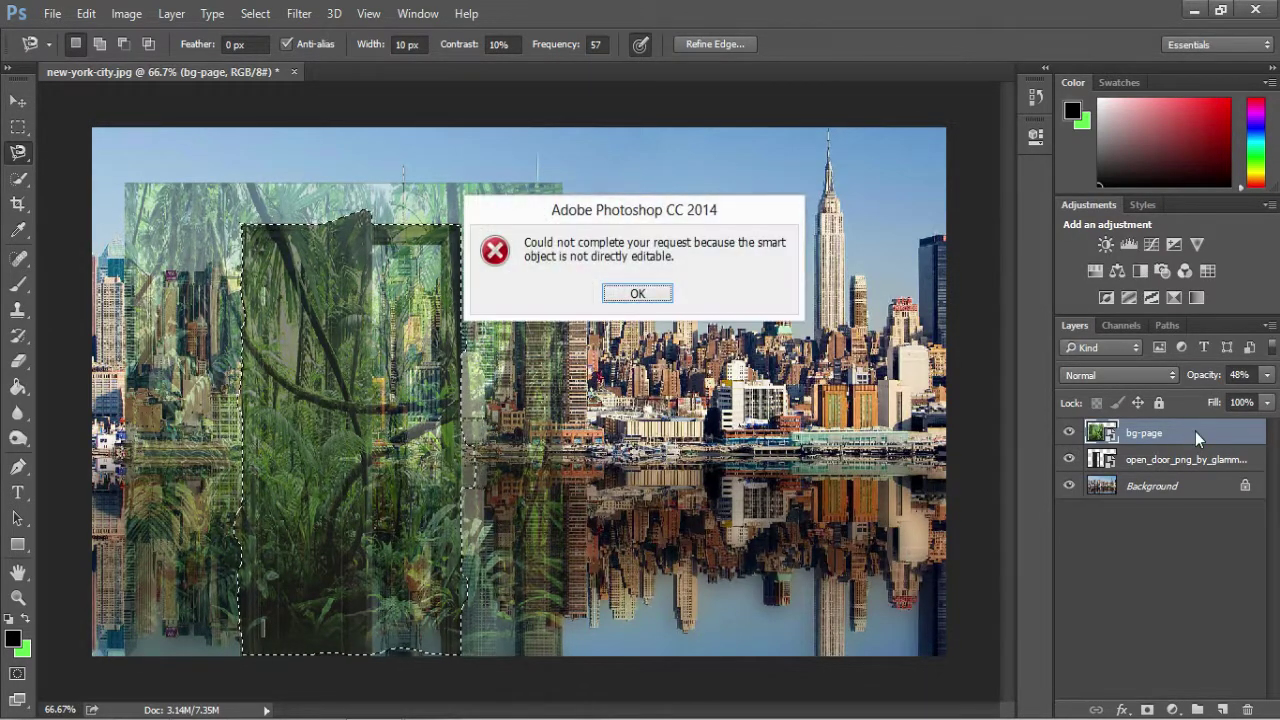
pyautogui.click(637, 293)
pyautogui.click(255, 13)
pyautogui.click(269, 53)
pyautogui.press('Delete')
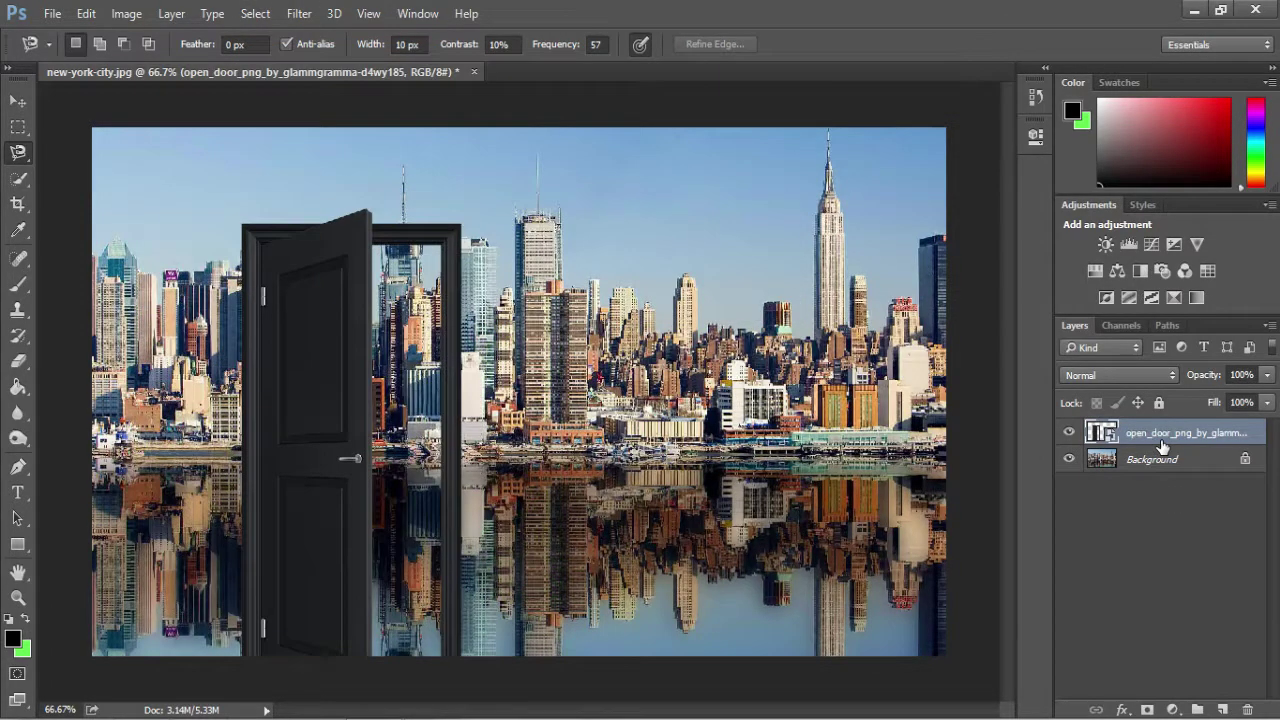
pyautogui.hotkey('ctrl', 'v')
pyautogui.click(17, 100)
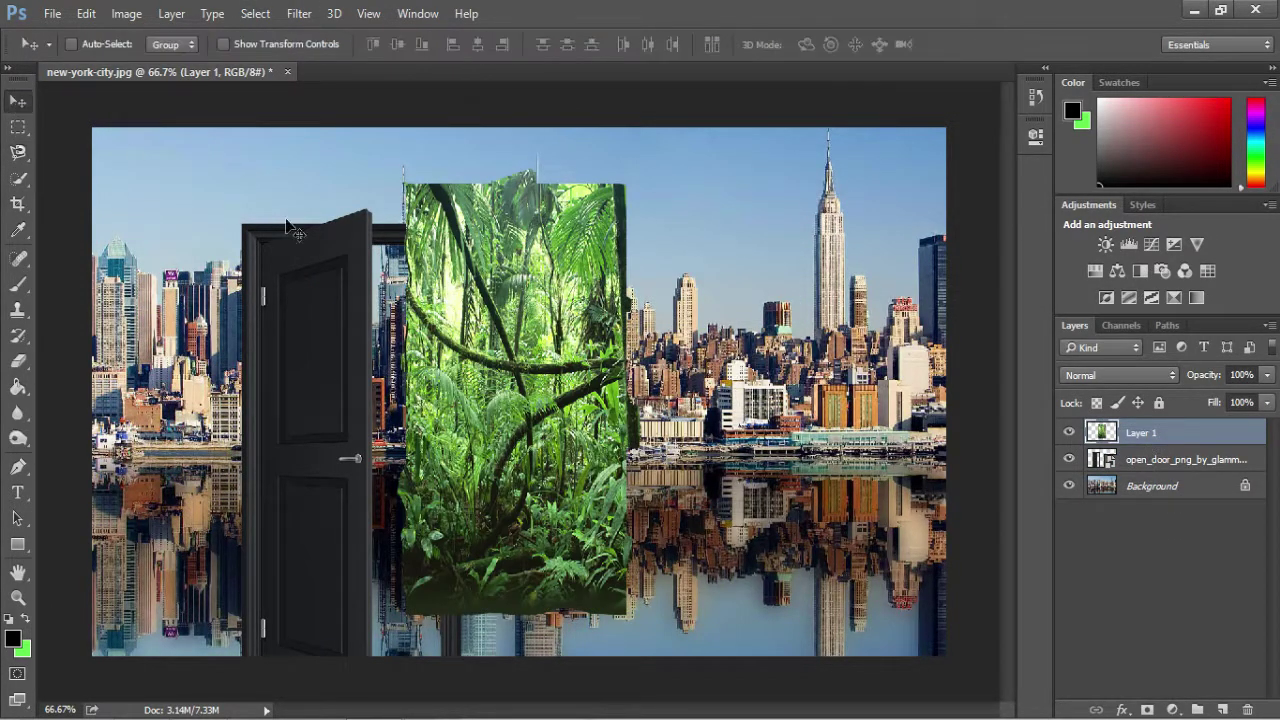
pyautogui.moveTo(490, 280); pyautogui.dragTo(325, 322)
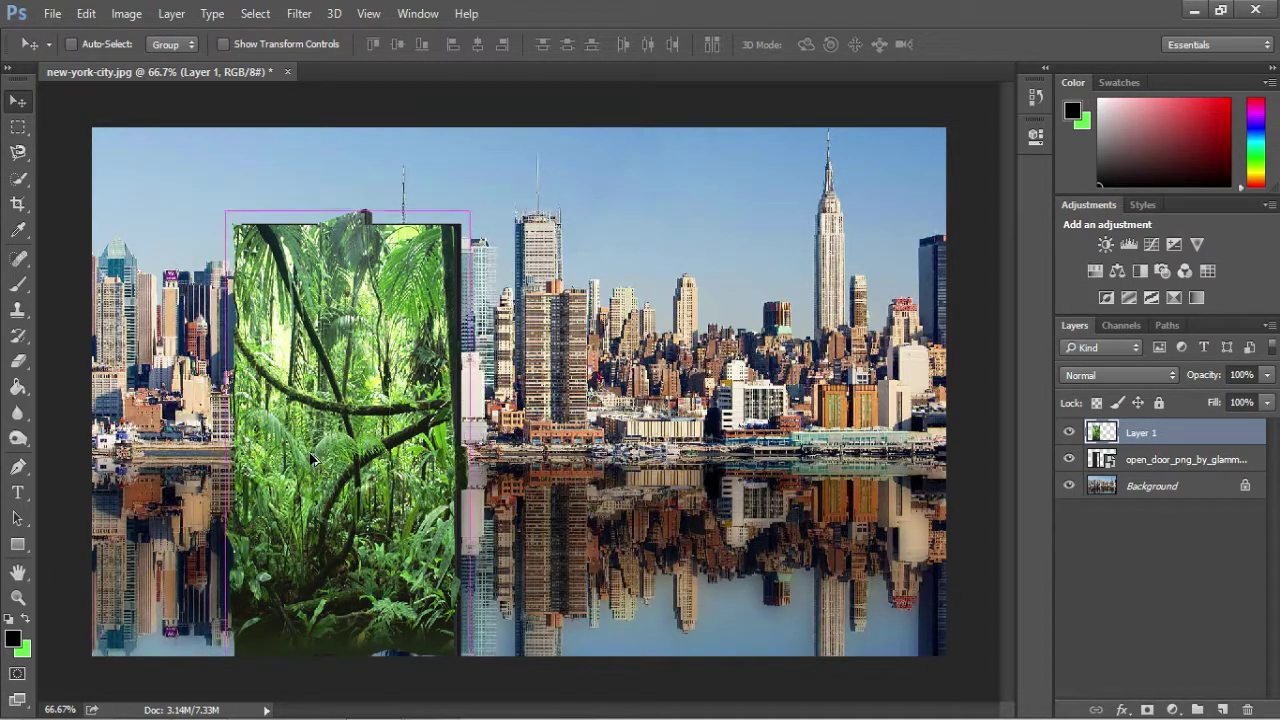
# Step: Stretch the jungle layer slightly taller at its bottom and top edges
pyautogui.hotkey('ctrl', 't')
pyautogui.moveTo(349, 654); pyautogui.dragTo(347, 678)
pyautogui.moveTo(348, 208); pyautogui.dragTo(347, 206)
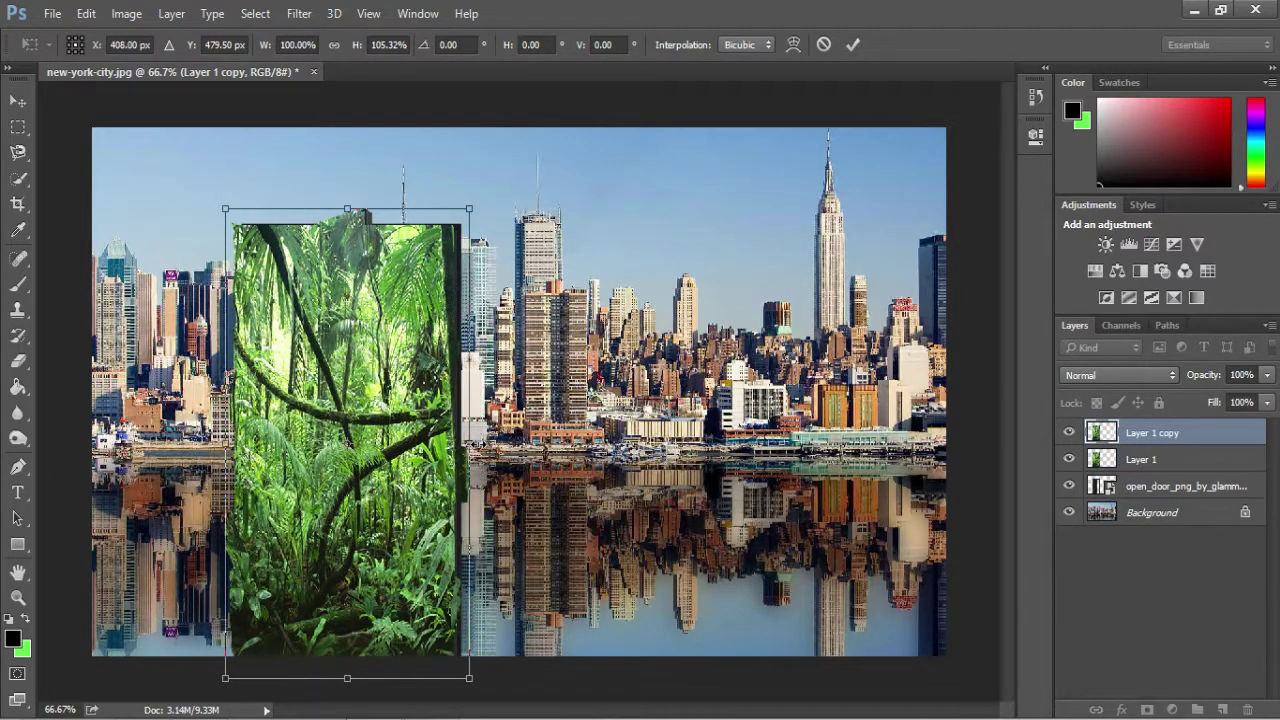
pyautogui.press('Return')
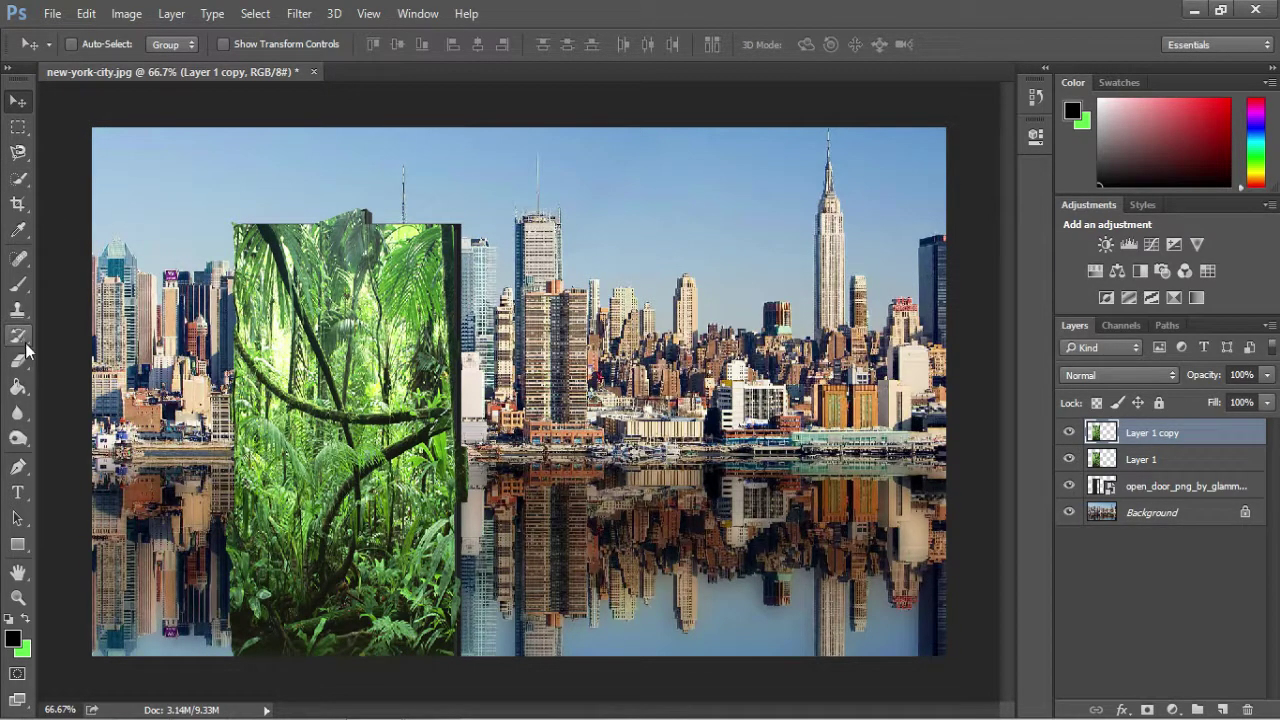
# Step: Pick the 96 px soft Eraser, zoom to 200%, and delete Layer 1 copy
pyautogui.click(18, 361)
pyautogui.click(84, 46)
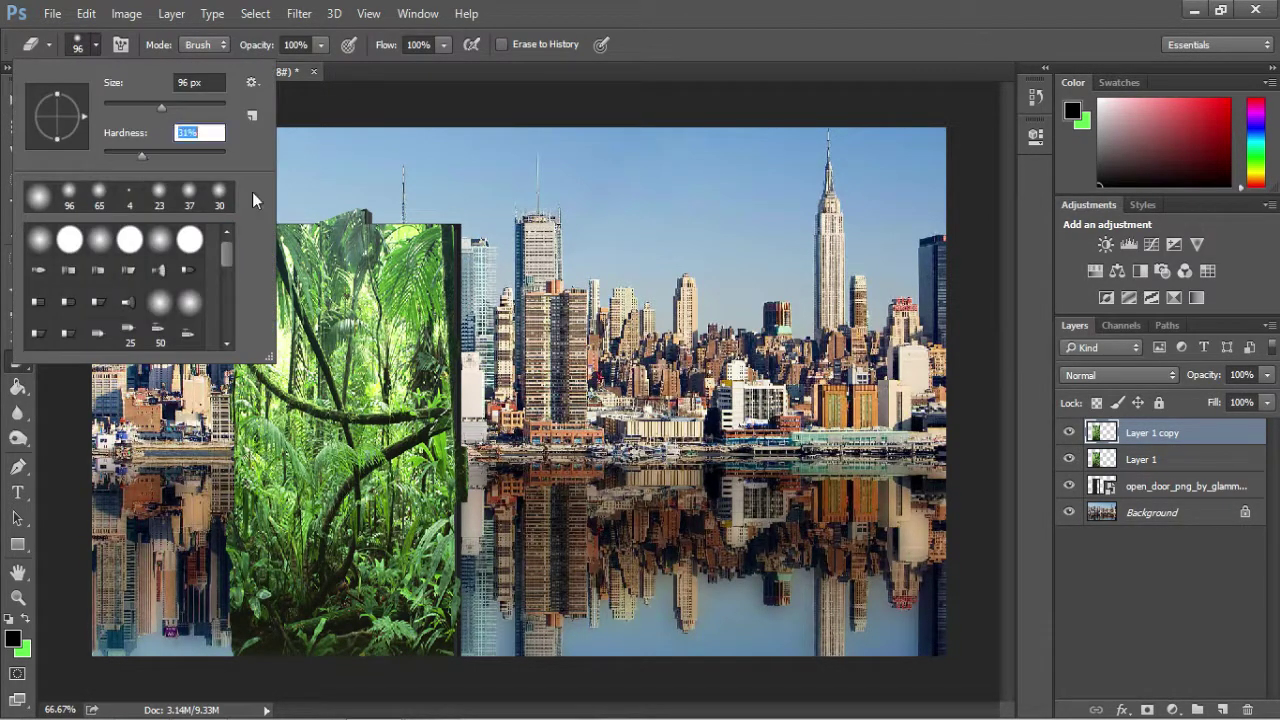
pyautogui.click(72, 706)
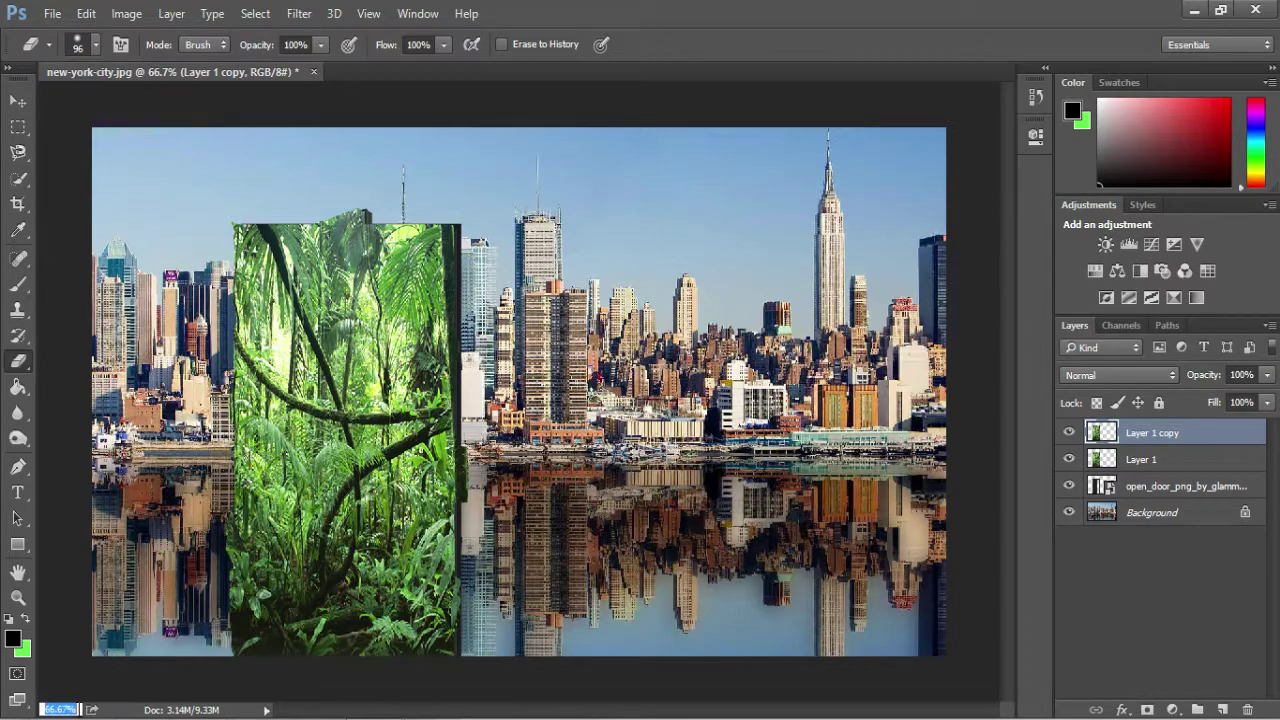
pyautogui.write('200')
pyautogui.press('Return')
pyautogui.scroll(3, 95, 690)
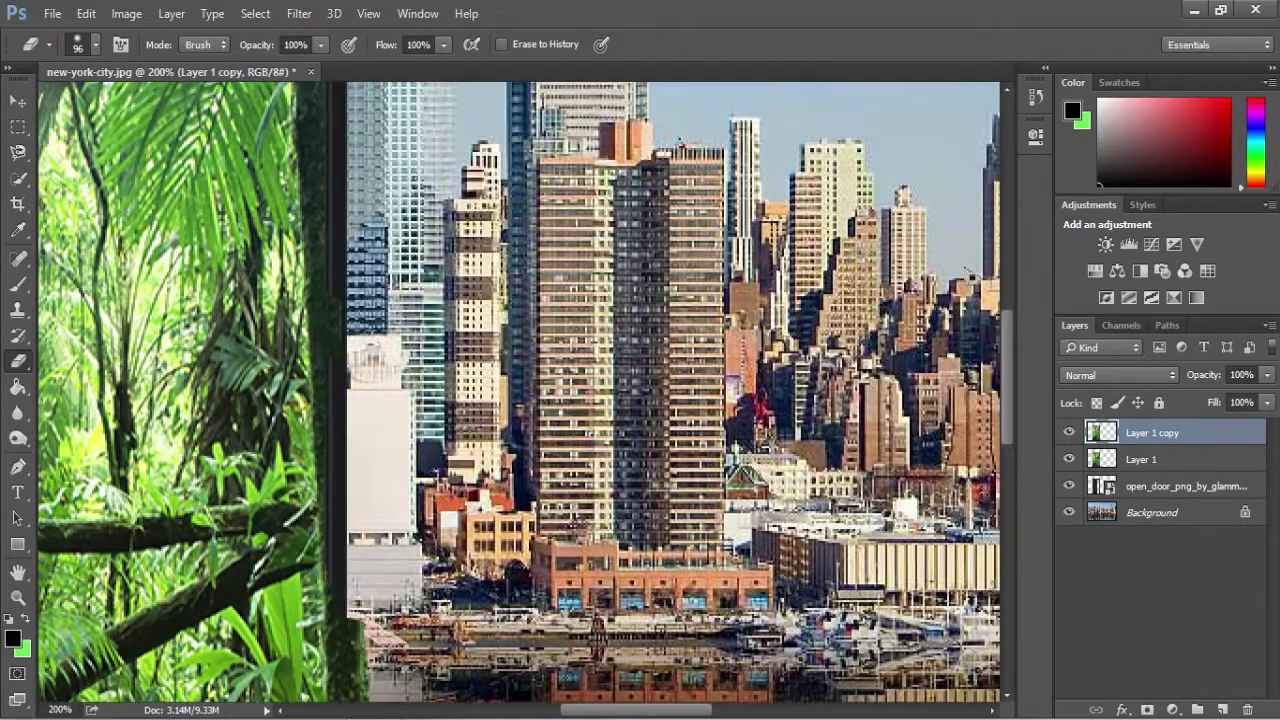
pyautogui.moveTo(619, 714); pyautogui.dragTo(522, 714)
pyautogui.scroll(-10, 378, 532)
pyautogui.scroll(10, 378, 528)
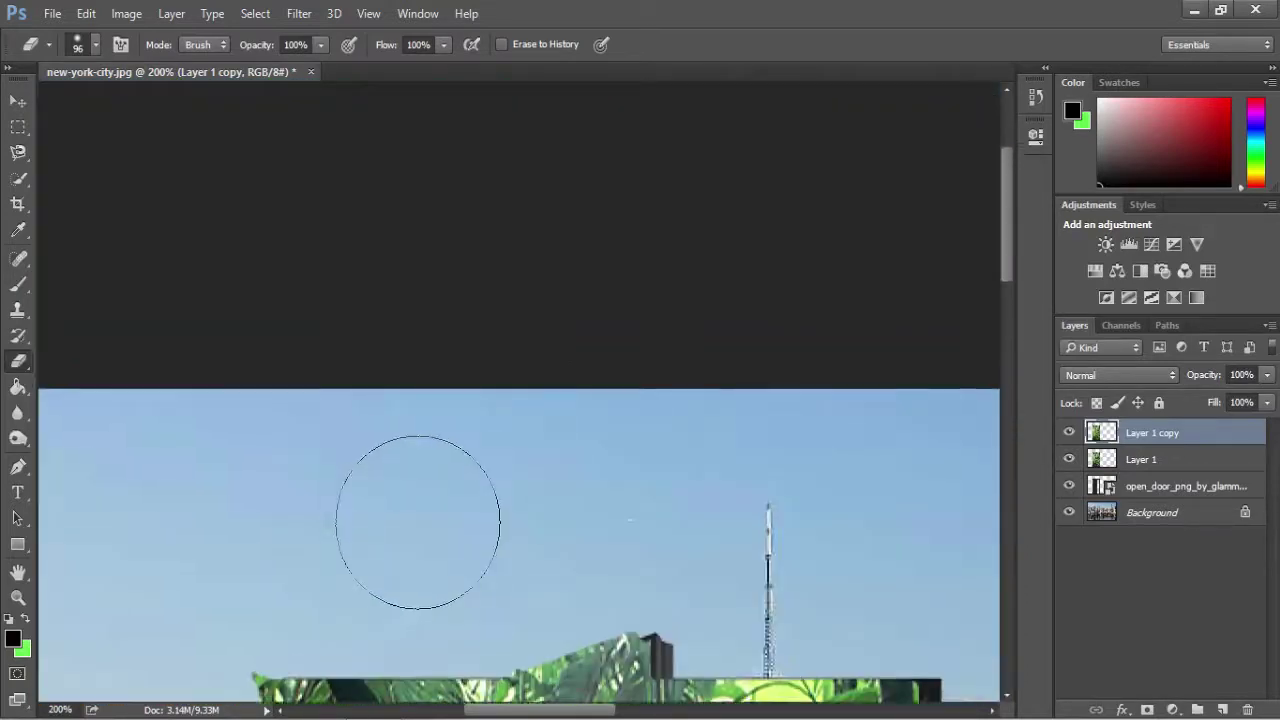
pyautogui.scroll(-6, 661, 428)
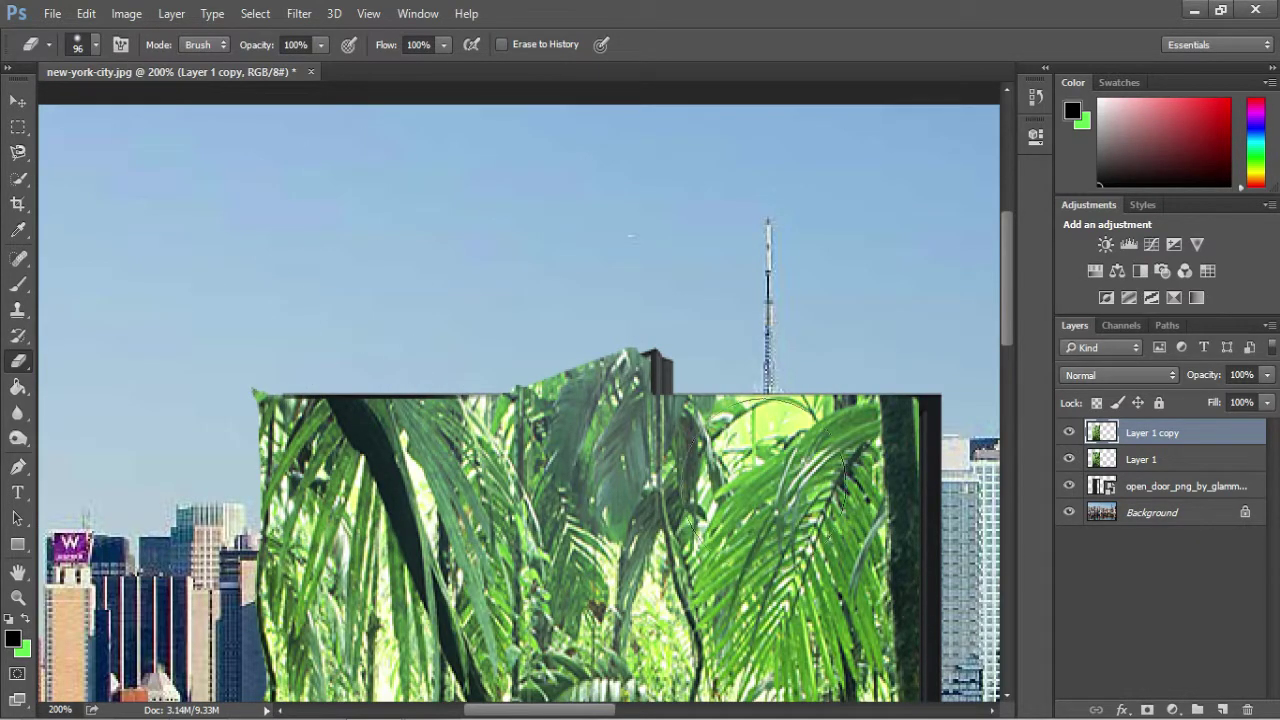
pyautogui.click(1172, 459)
pyautogui.click(1160, 433)
pyautogui.press('Delete')
# Step: Erase Layer 1's jungle over the door strip and the door's upper and lower parts
pyautogui.click(315, 465)
pyautogui.moveTo(315, 465); pyautogui.dragTo(400, 465)
pyautogui.scroll(-3, 214, 186)
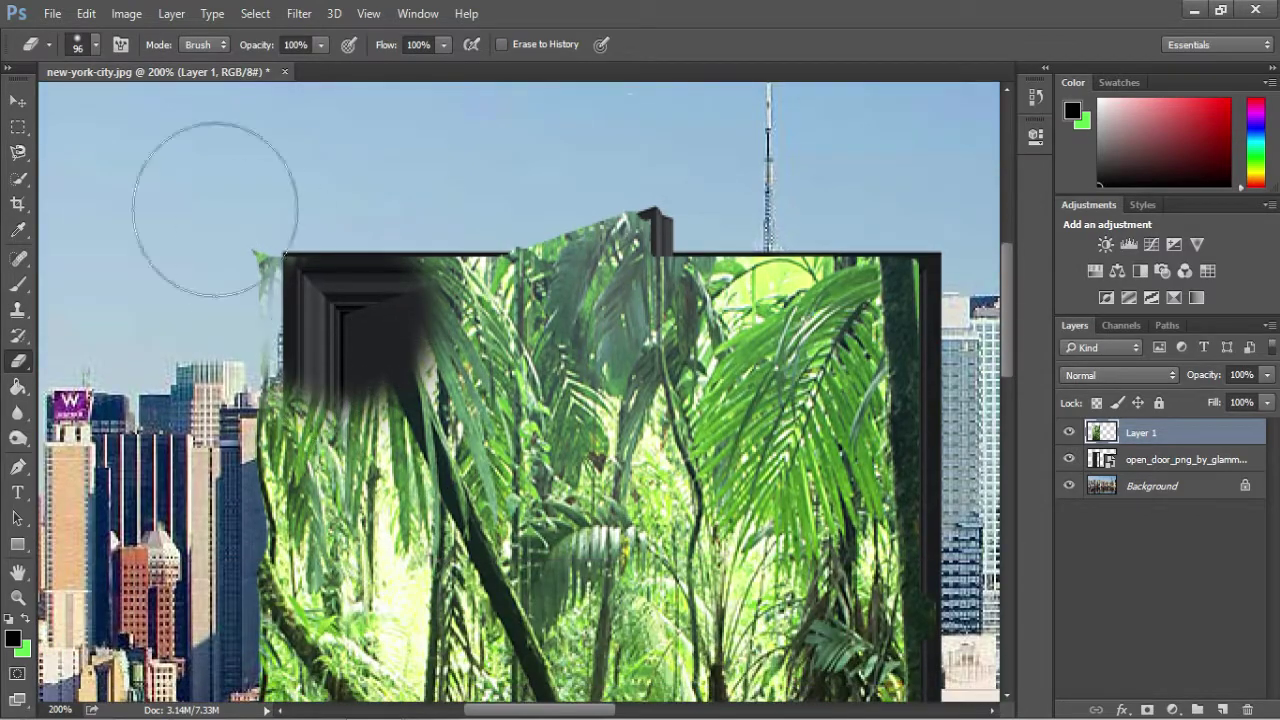
pyautogui.scroll(-3, 245, 330)
pyautogui.scroll(-2, 255, 405)
pyautogui.moveTo(290, 560); pyautogui.dragTo(285, 360)
pyautogui.scroll(-3, 285, 360)
pyautogui.moveTo(300, 580)
pyautogui.mouseDown()
pyautogui.moveTo(279, 351)
pyautogui.moveTo(280, 615)
pyautogui.mouseUp()
pyautogui.scroll(-2, 275, 560)
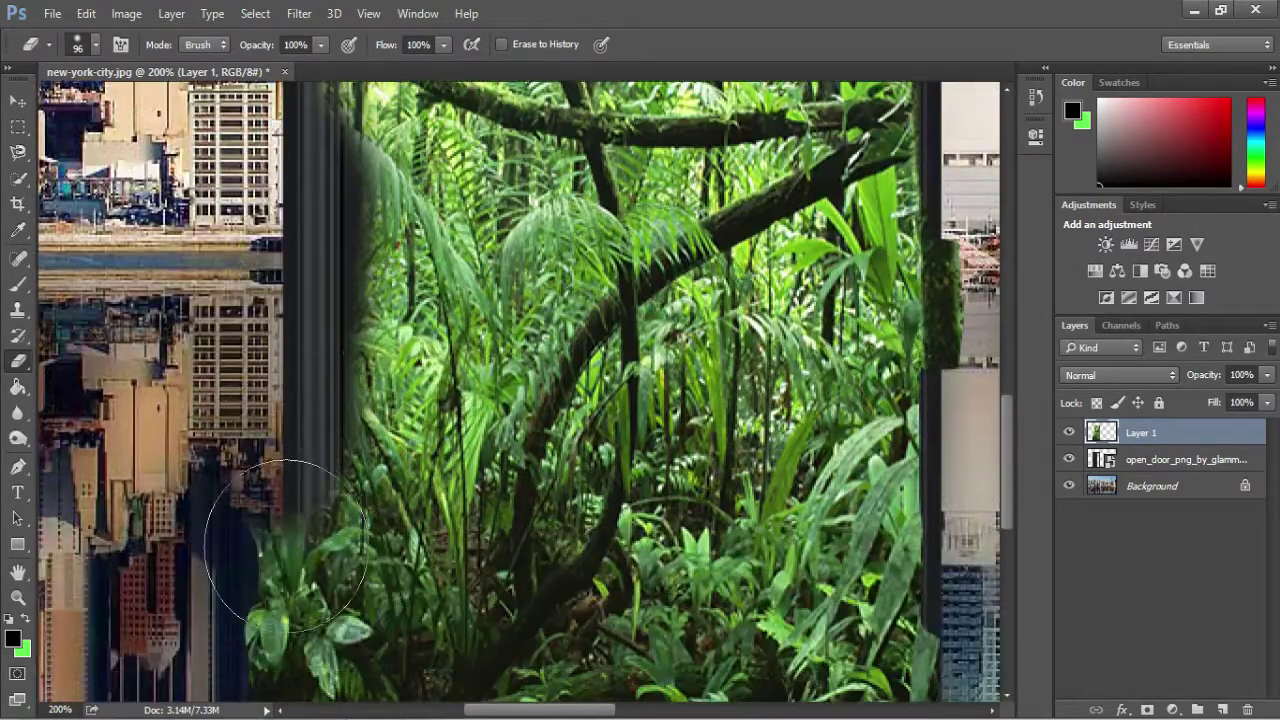
pyautogui.moveTo(271, 500); pyautogui.dragTo(286, 586)
pyautogui.scroll(-2, 310, 585)
pyautogui.scroll(-1, 320, 585)
pyautogui.moveTo(309, 500)
pyautogui.mouseDown()
pyautogui.moveTo(337, 614)
pyautogui.moveTo(357, 586)
pyautogui.moveTo(365, 420)
pyautogui.mouseUp()
pyautogui.scroll(7, 365, 420)
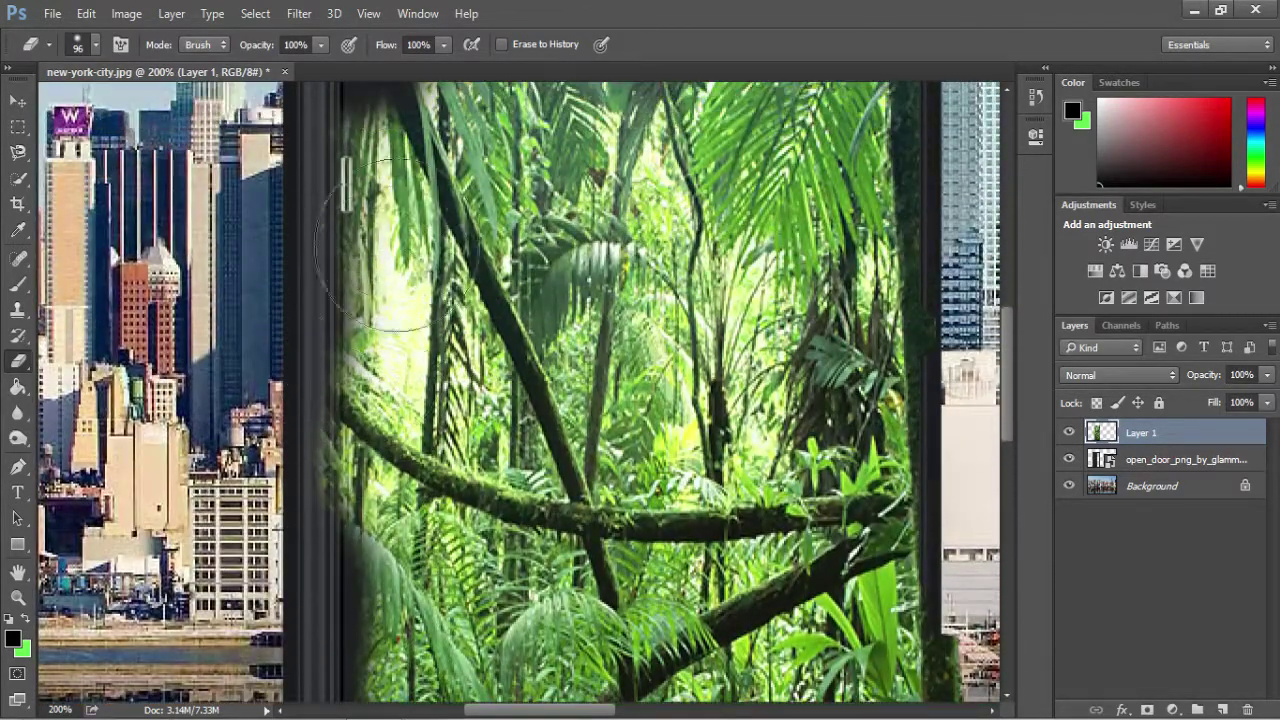
pyautogui.moveTo(405, 170)
pyautogui.mouseDown()
pyautogui.moveTo(362, 445)
pyautogui.moveTo(371, 586)
pyautogui.moveTo(400, 629)
pyautogui.moveTo(410, 130)
pyautogui.mouseUp()
pyautogui.scroll(1, 395, 400)
pyautogui.scroll(1, 395, 400)
pyautogui.moveTo(395, 400)
pyautogui.mouseDown()
pyautogui.moveTo(360, 261)
pyautogui.moveTo(401, 239)
pyautogui.moveTo(438, 181)
pyautogui.moveTo(469, 181)
pyautogui.moveTo(486, 226)
pyautogui.moveTo(518, 183)
pyautogui.moveTo(526, 190)
pyautogui.moveTo(602, 126)
pyautogui.moveTo(599, 168)
pyautogui.moveTo(568, 187)
pyautogui.moveTo(539, 520)
pyautogui.moveTo(561, 436)
pyautogui.moveTo(539, 350)
pyautogui.moveTo(480, 586)
pyautogui.mouseUp()
pyautogui.scroll(-2, 543, 371)
pyautogui.scroll(-3, 480, 586)
pyautogui.moveTo(400, 514)
pyautogui.mouseDown()
pyautogui.moveTo(372, 496)
pyautogui.moveTo(480, 500)
pyautogui.mouseUp()
# Step: Softly erase the jungle fringe along the door edge, then zoom back to 100%
pyautogui.scroll(-3, 480, 500)
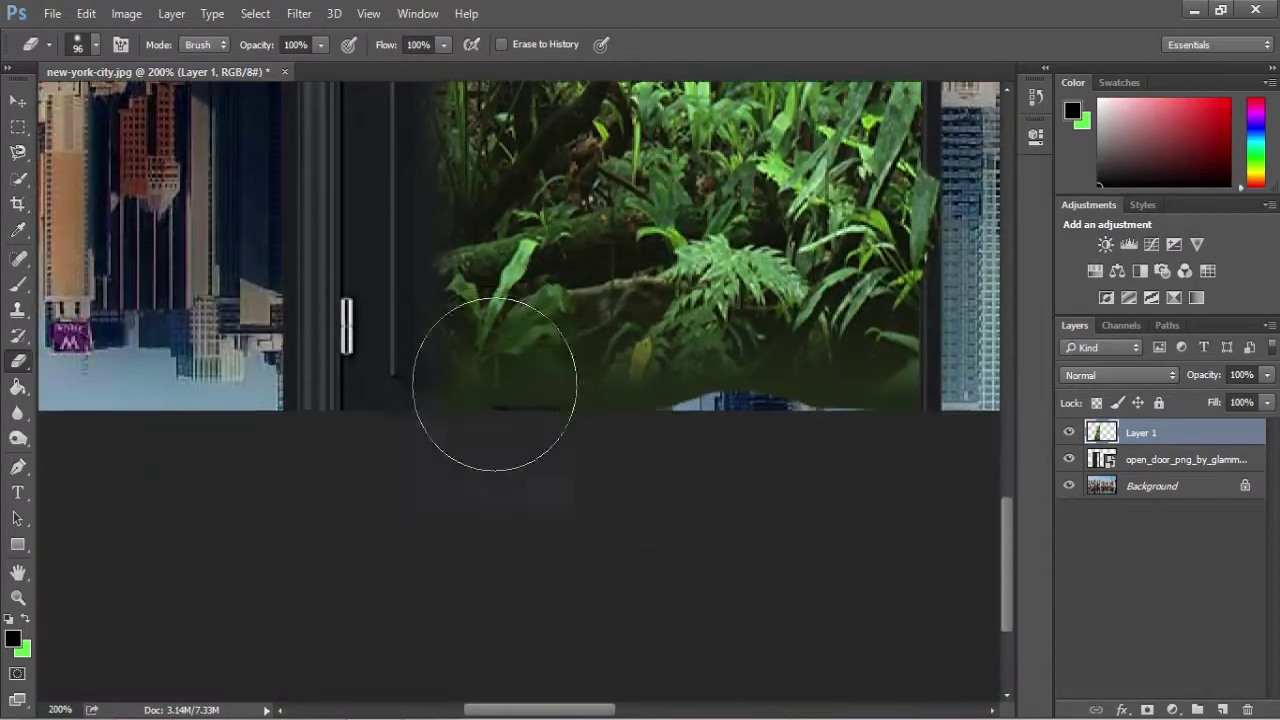
pyautogui.moveTo(500, 349)
pyautogui.mouseDown()
pyautogui.moveTo(500, 294)
pyautogui.moveTo(555, 374)
pyautogui.moveTo(531, 371)
pyautogui.mouseUp()
pyautogui.scroll(3, 514, 394)
pyautogui.moveTo(457, 557)
pyautogui.mouseDown()
pyautogui.moveTo(489, 310)
pyautogui.moveTo(551, 191)
pyautogui.moveTo(517, 427)
pyautogui.moveTo(523, 486)
pyautogui.moveTo(555, 381)
pyautogui.moveTo(548, 398)
pyautogui.moveTo(529, 300)
pyautogui.mouseUp()
pyautogui.scroll(3, 540, 400)
pyautogui.scroll(2, 538, 470)
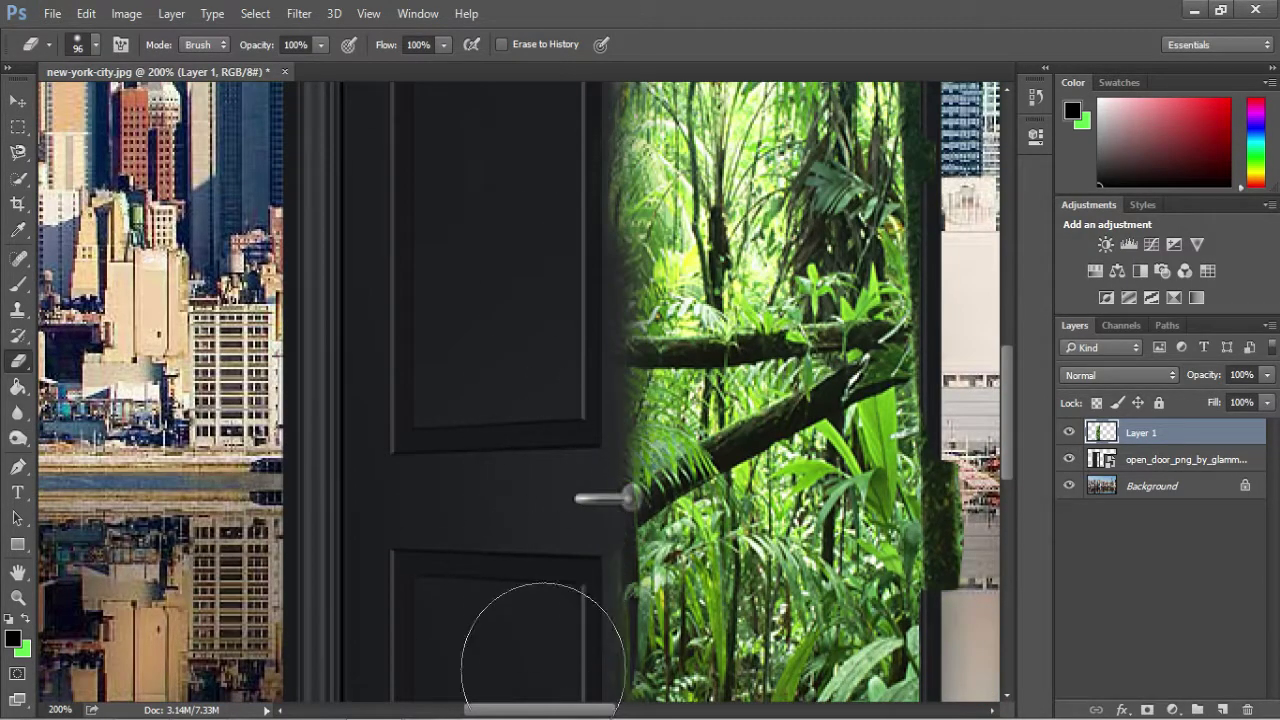
pyautogui.scroll(4, 551, 509)
pyautogui.moveTo(600, 348)
pyautogui.mouseDown()
pyautogui.moveTo(601, 243)
pyautogui.moveTo(587, 589)
pyautogui.moveTo(579, 547)
pyautogui.mouseUp()
pyautogui.scroll(-2, 579, 547)
pyautogui.scroll(-1, 562, 547)
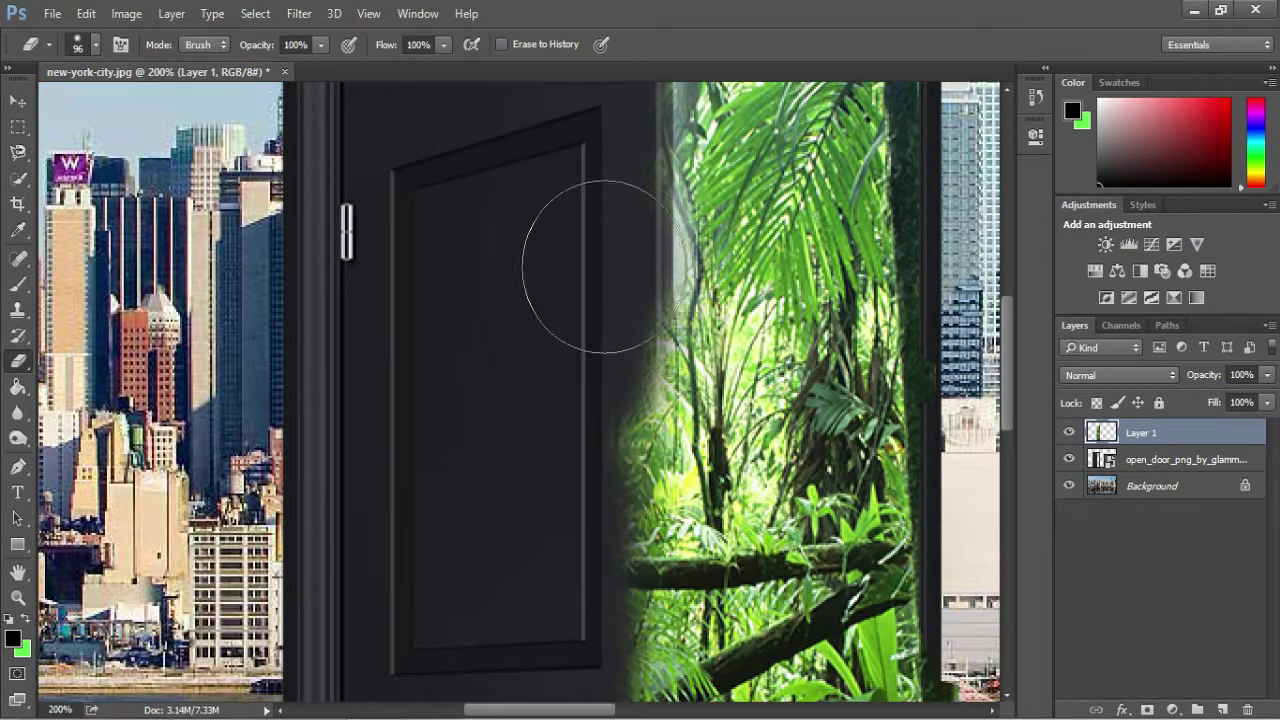
pyautogui.moveTo(586, 246); pyautogui.dragTo(604, 492)
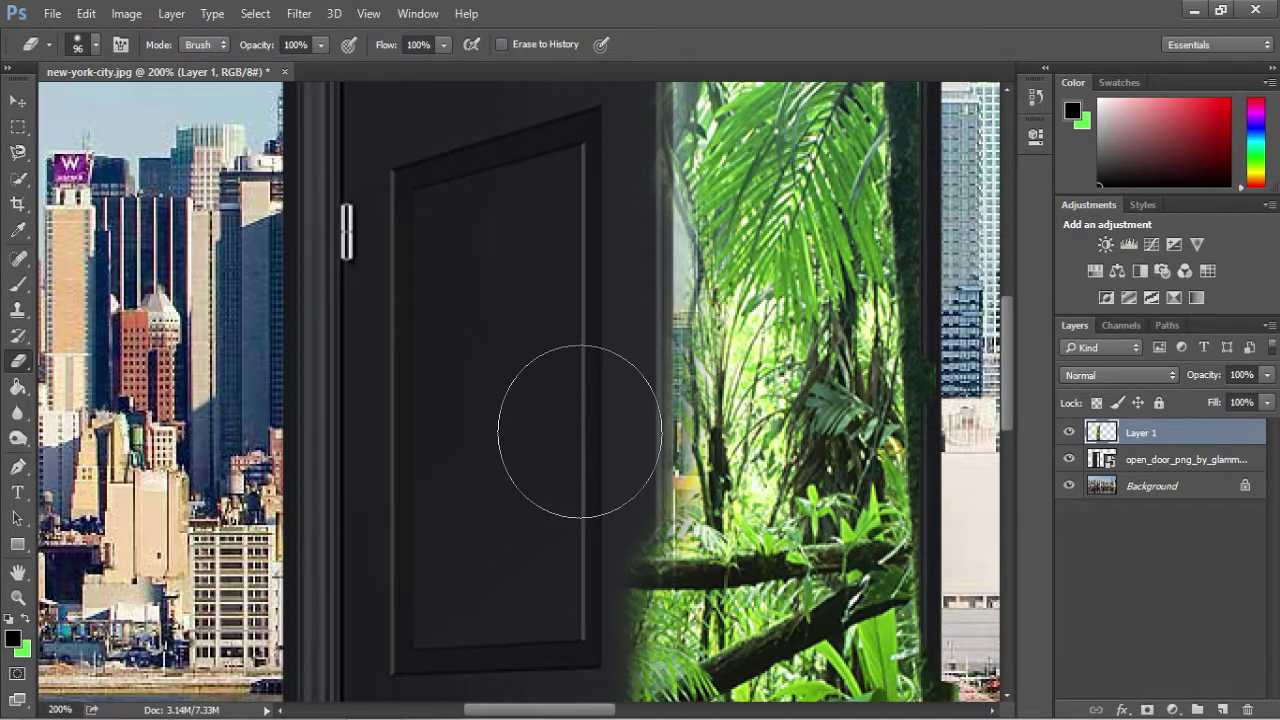
pyautogui.hotkey('ctrl', 'z')
pyautogui.hotkey('ctrl', 'z')
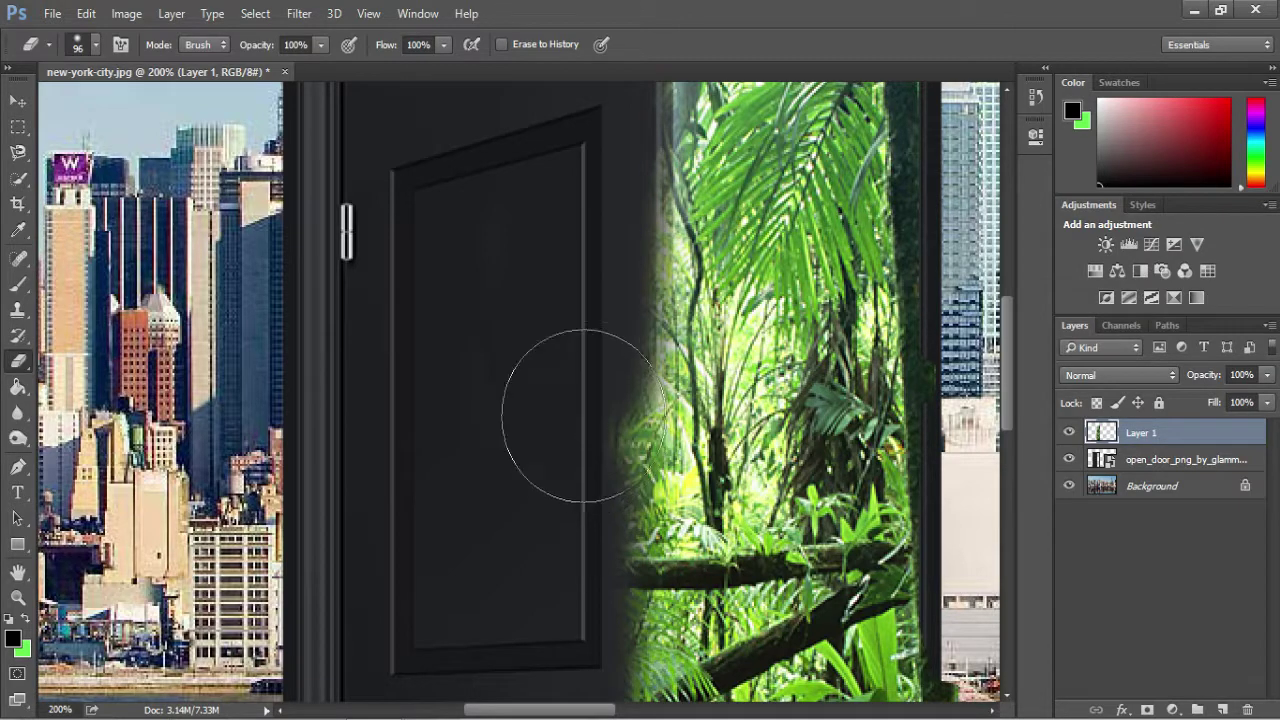
pyautogui.moveTo(586, 327)
pyautogui.mouseDown()
pyautogui.moveTo(601, 487)
pyautogui.moveTo(571, 463)
pyautogui.mouseUp()
pyautogui.scroll(-2, 571, 463)
pyautogui.moveTo(557, 371); pyautogui.dragTo(583, 650)
pyautogui.scroll(-6, 583, 650)
pyautogui.moveTo(580, 300); pyautogui.dragTo(563, 614)
pyautogui.scroll(-3, 563, 614)
pyautogui.moveTo(597, 386)
pyautogui.mouseDown()
pyautogui.moveTo(557, 414)
pyautogui.moveTo(571, 657)
pyautogui.moveTo(586, 414)
pyautogui.moveTo(593, 663)
pyautogui.mouseUp()
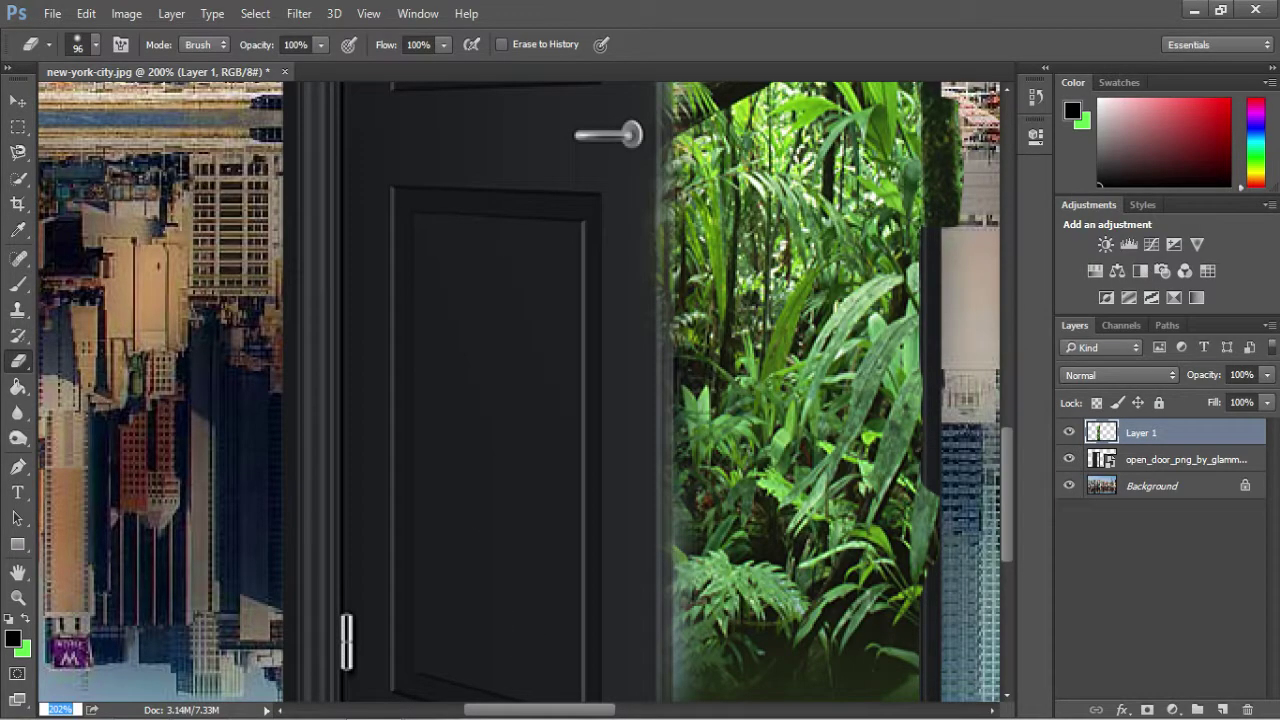
pyautogui.write('0')
pyautogui.press('Return')
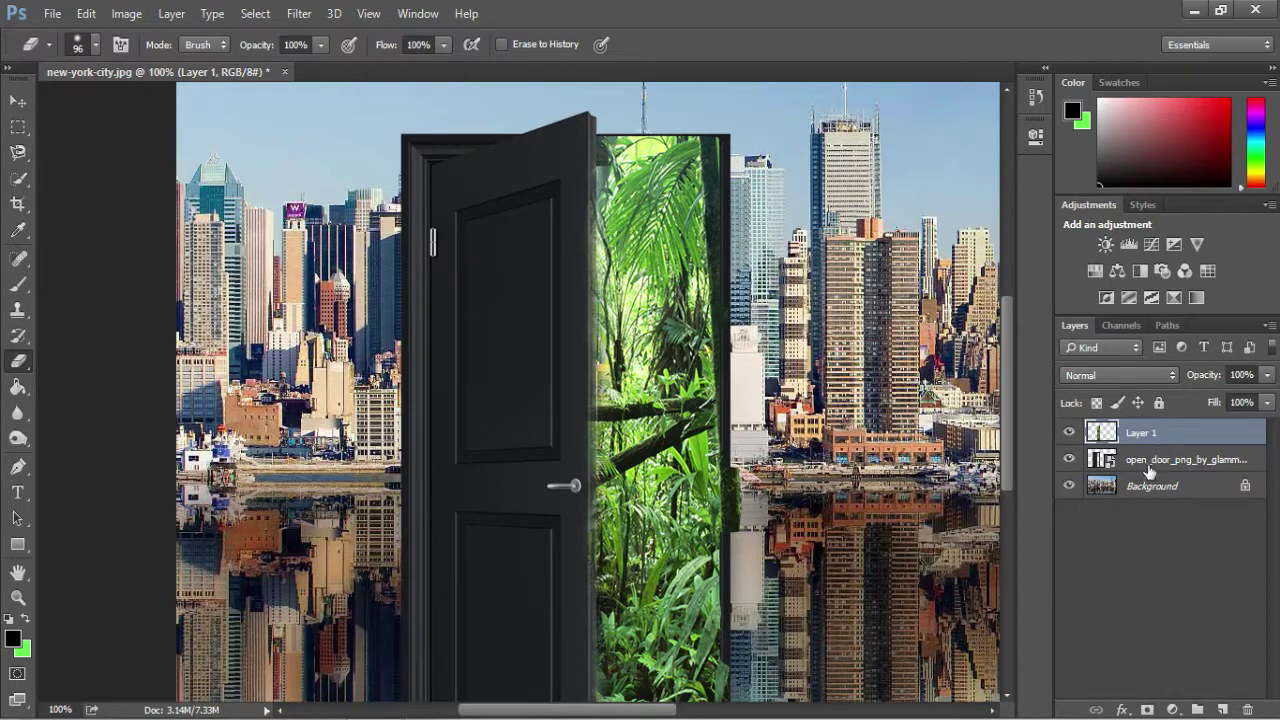
# Step: Reorder the door layer above the jungle layer in the Layers panel
pyautogui.moveTo(1158, 432)
pyautogui.mouseDown()
pyautogui.moveTo(1157, 490)
pyautogui.moveTo(1157, 463)
pyautogui.moveTo(1181, 457)
pyautogui.moveTo(1183, 436)
pyautogui.mouseUp()
pyautogui.scroll(-3, 763, 427)
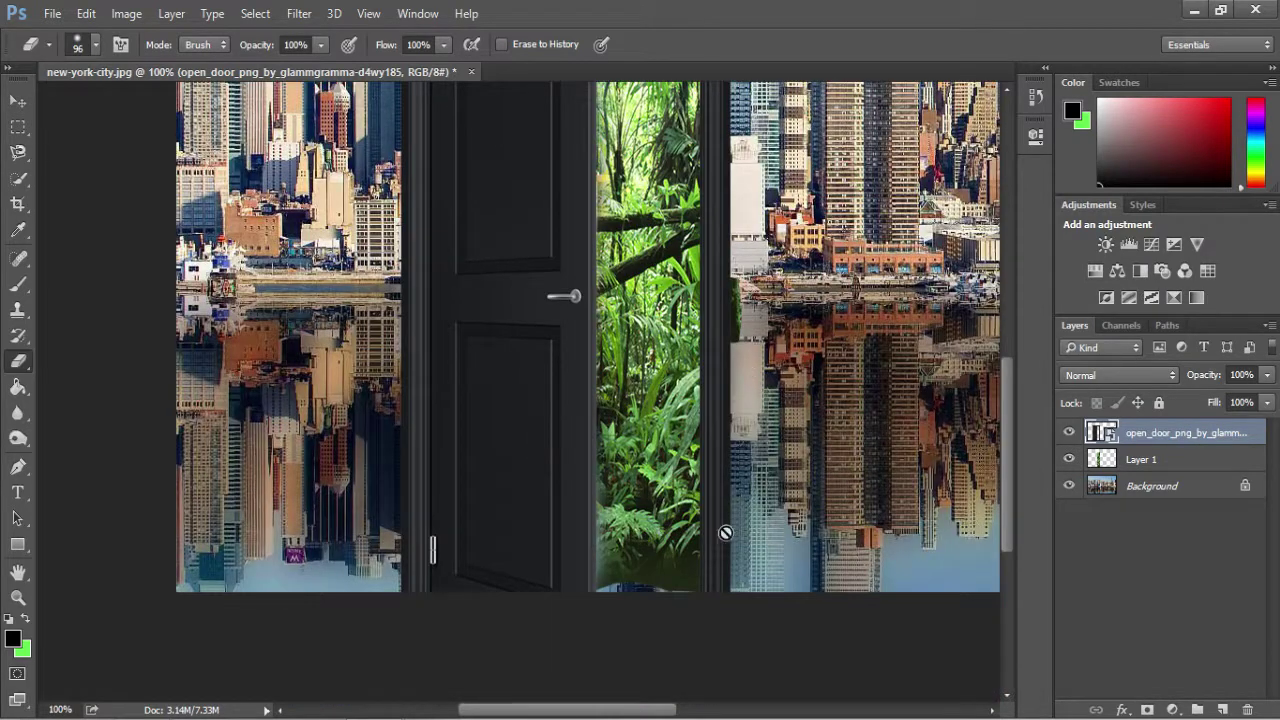
pyautogui.hotkey('ctrl', 't')
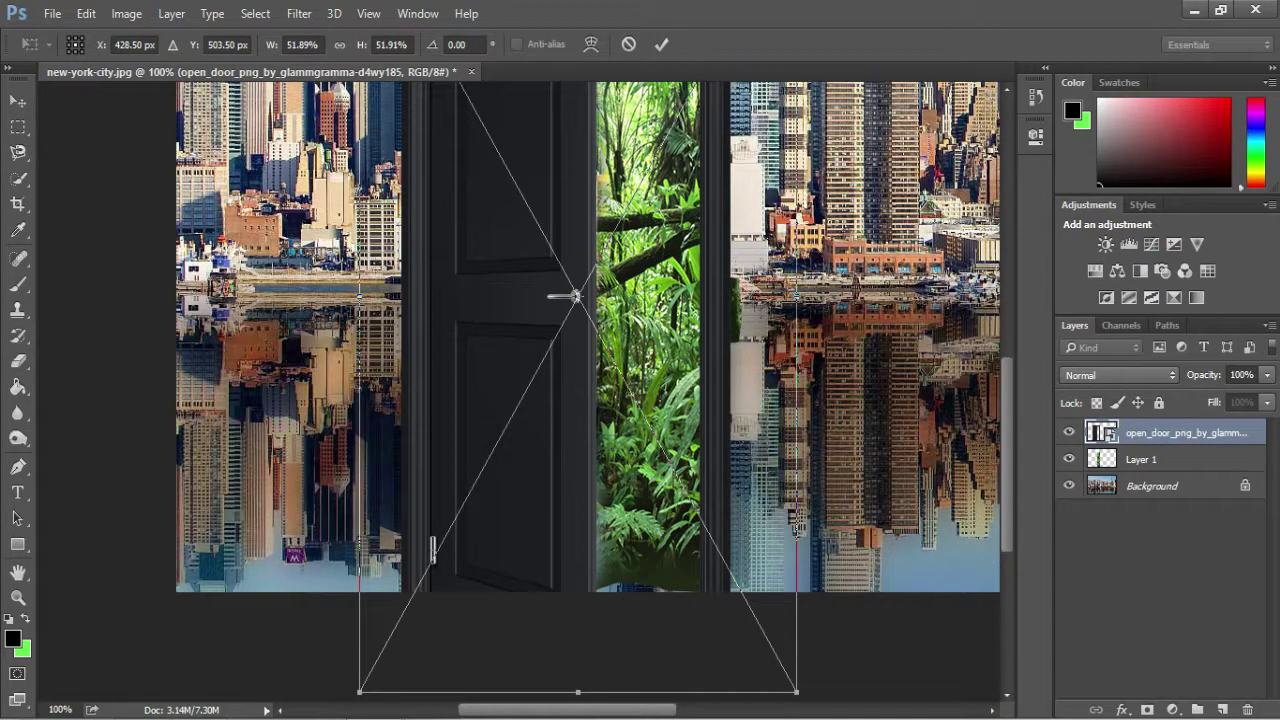
pyautogui.press('Return')
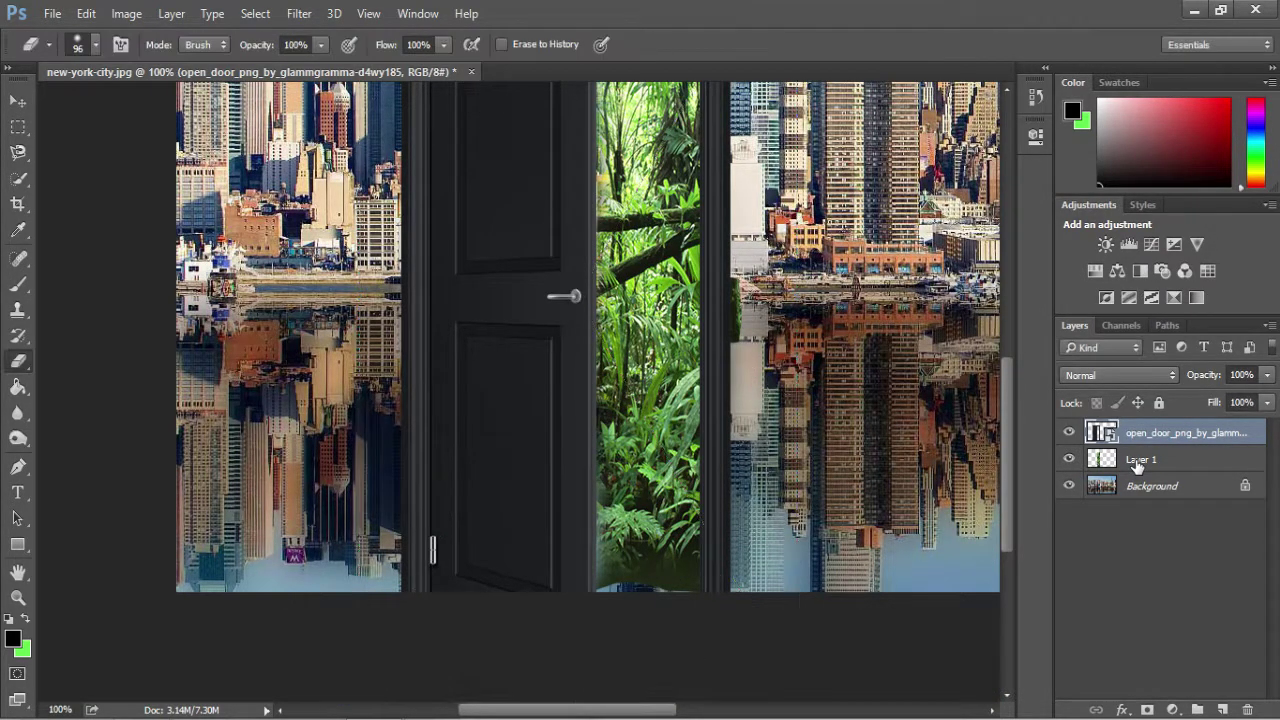
# Step: Stretch the jungle layer down to the canvas bottom and duplicate it
pyautogui.click(1137, 465)
pyautogui.hotkey('ctrl', 't')
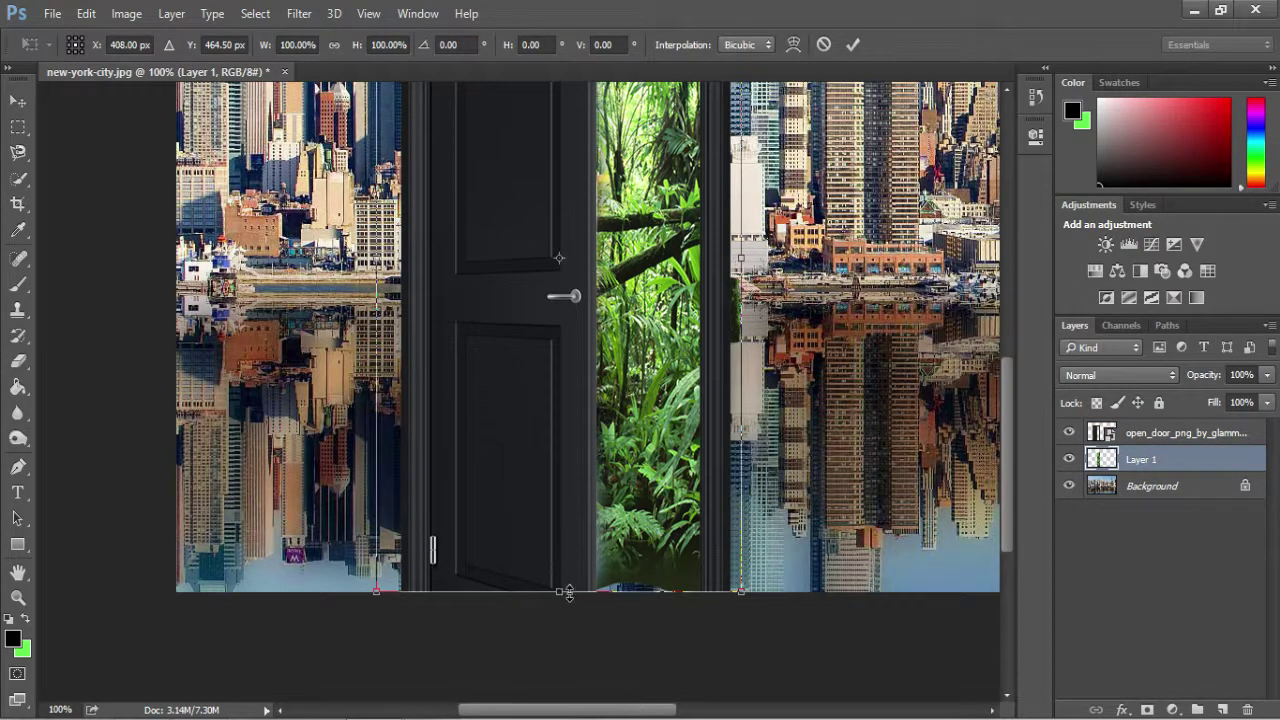
pyautogui.moveTo(566, 592); pyautogui.dragTo(560, 598)
pyautogui.press('Return')
pyautogui.hotkey('ctrl', 'alt', 't')
pyautogui.press('Return')
pyautogui.press('e')
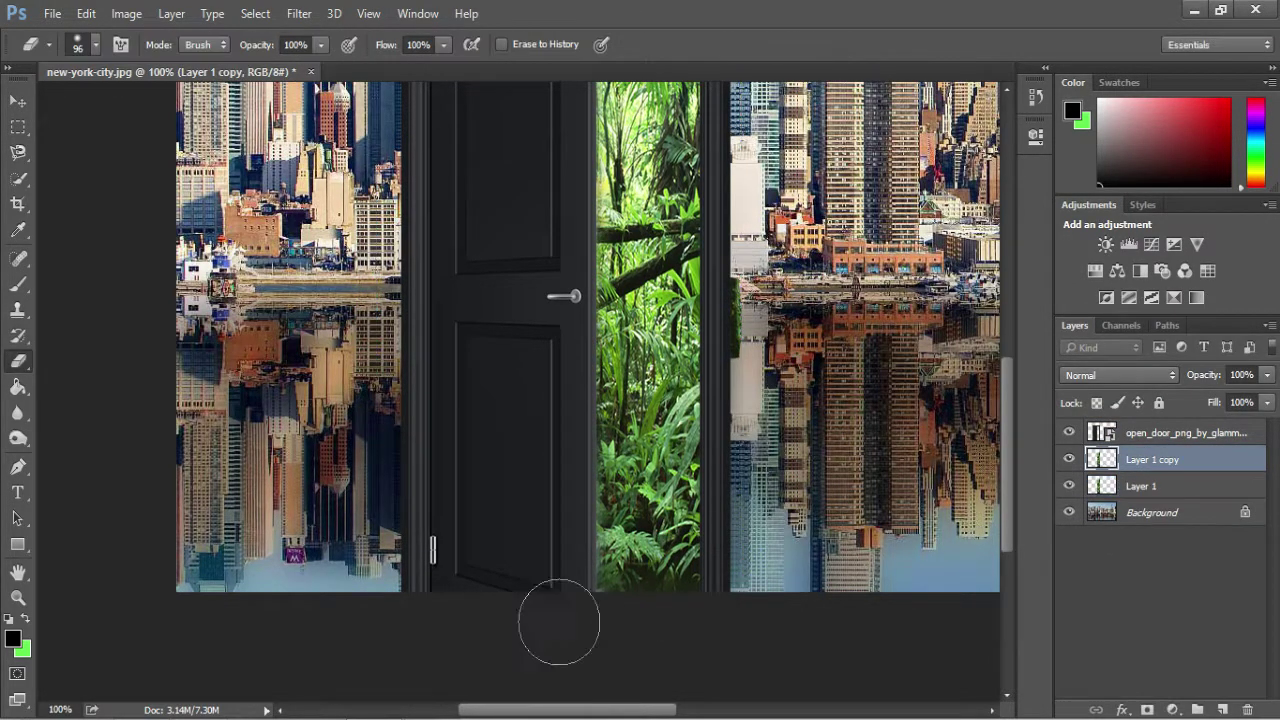
pyautogui.scroll(5, 559, 623)
pyautogui.scroll(-3, 795, 550)
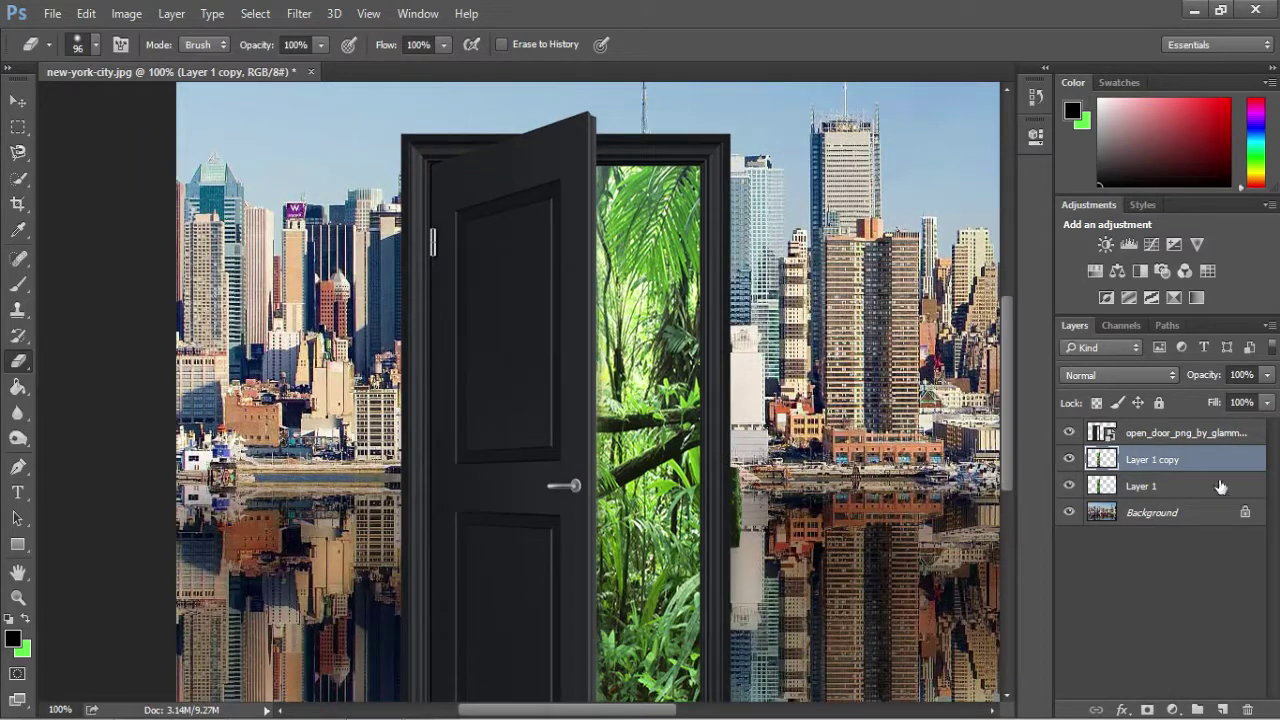
# Step: Merge the jungle copies and stretch the merged strip to the canvas bottom
pyautogui.click(1190, 493)
pyautogui.click(1170, 462)
pyautogui.hotkey('ctrl', 'e')
pyautogui.scroll(-1, 588, 392)
pyautogui.scroll(-3, 962, 525)
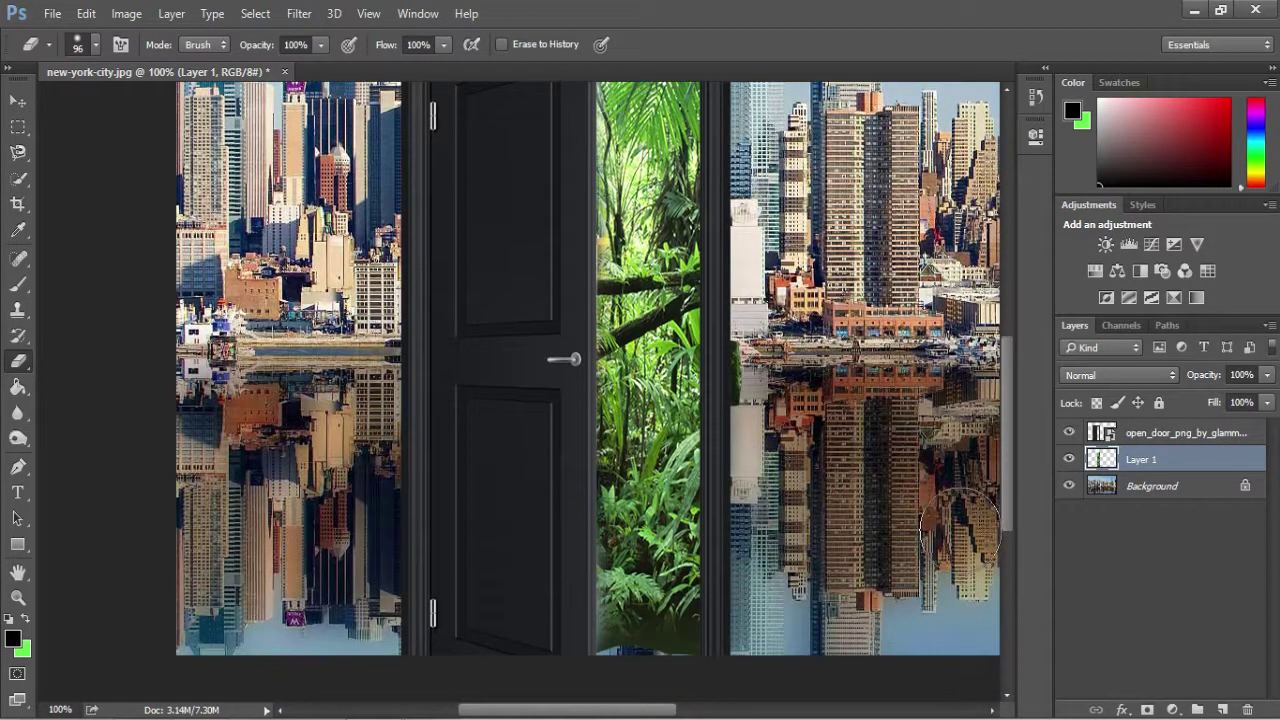
pyautogui.hotkey('ctrl', 't')
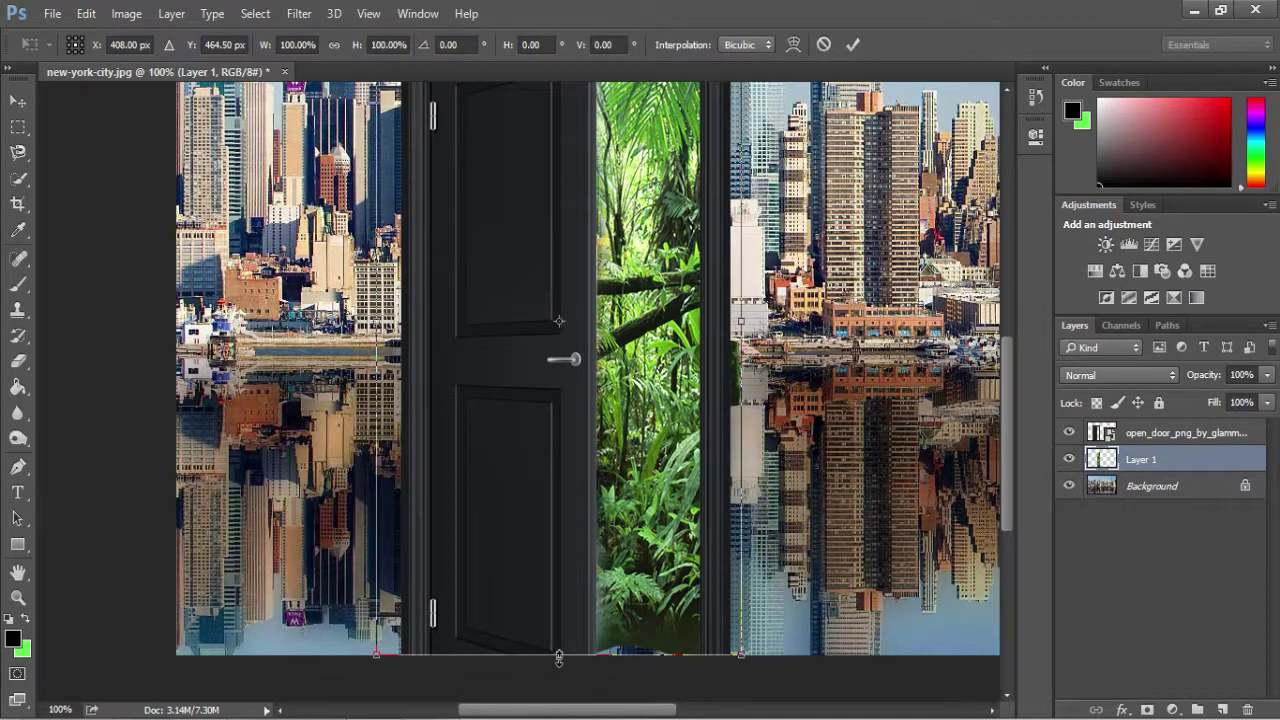
pyautogui.moveTo(559, 659); pyautogui.dragTo(563, 691)
pyautogui.press('Return')
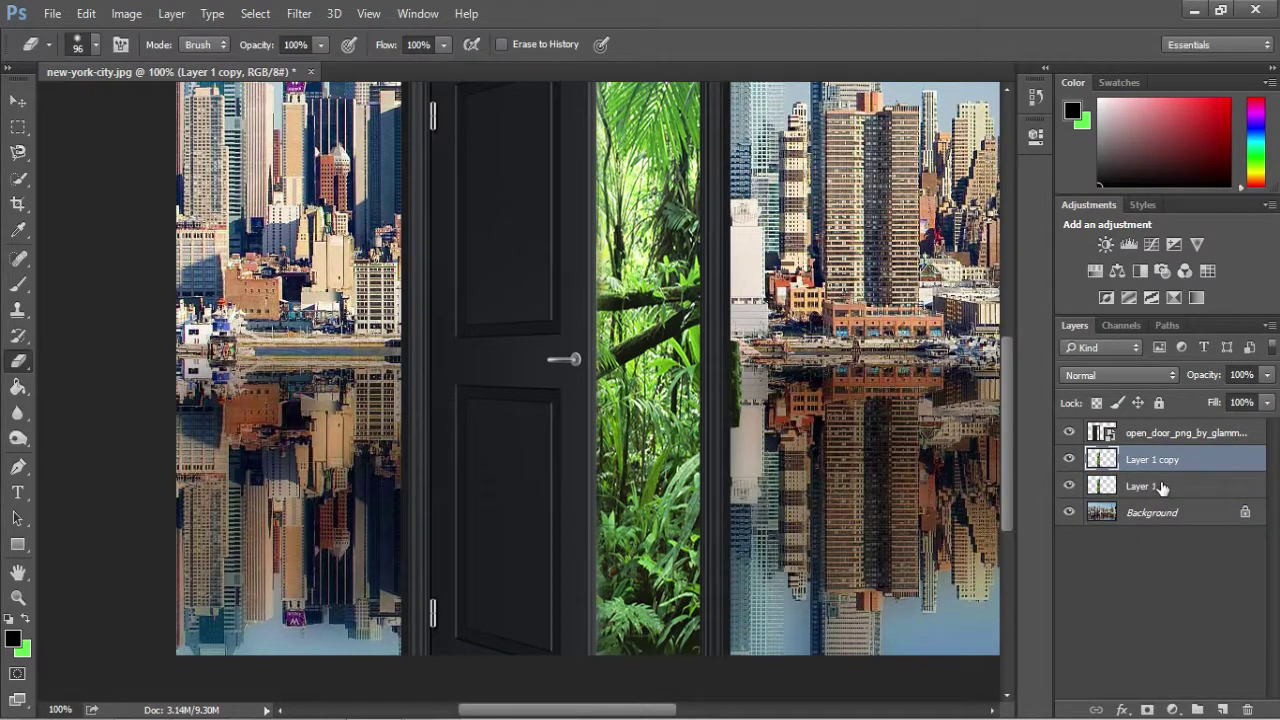
pyautogui.hotkey('ctrl', 'e')
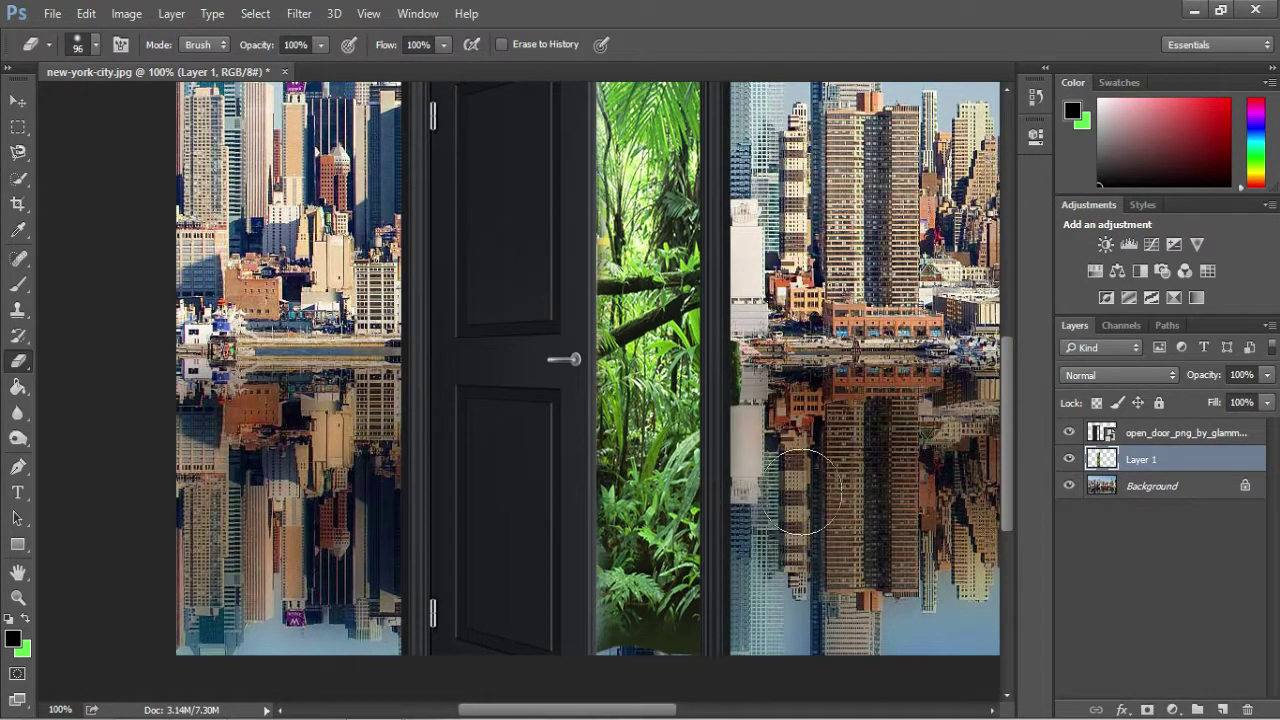
# Step: Stretch the jungle strip to the bottom edge once more and duplicate the layer
pyautogui.rightClick(1165, 468)
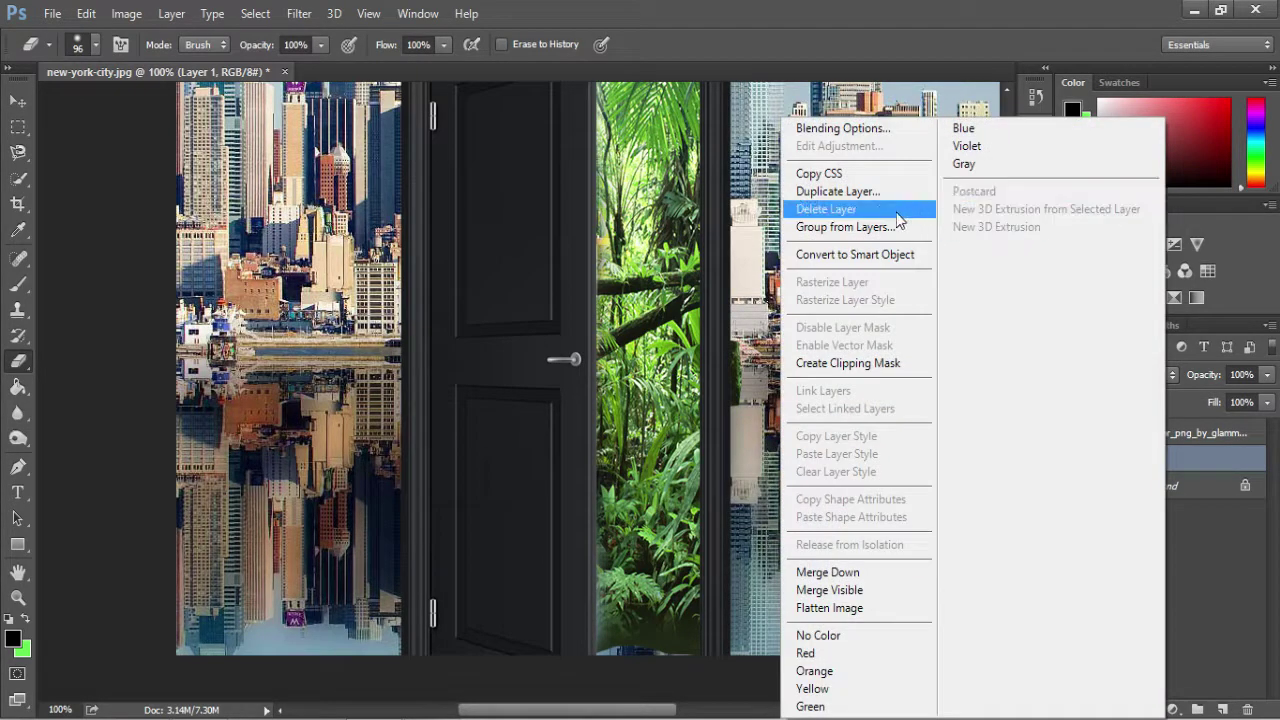
pyautogui.click(1194, 458)
pyautogui.hotkey('ctrl', 't')
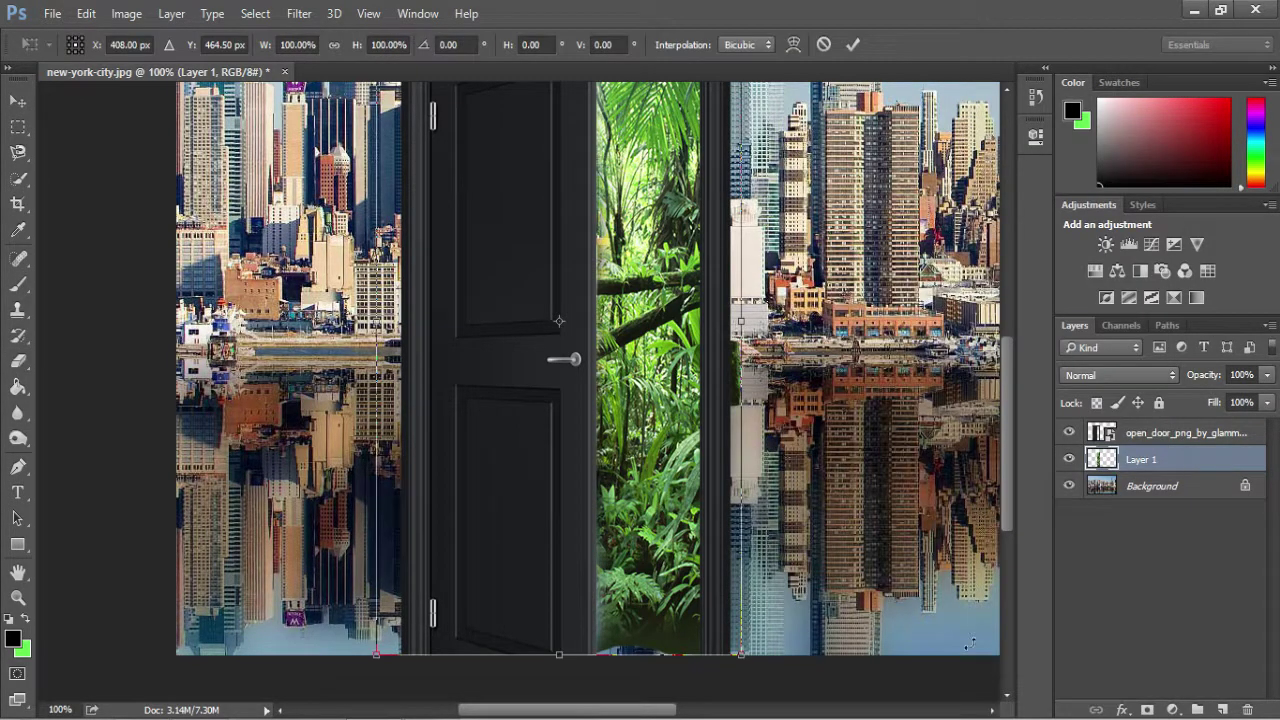
pyautogui.moveTo(560, 660); pyautogui.dragTo(560, 686)
pyautogui.press('Return')
pyautogui.hotkey('ctrl', 'j')
pyautogui.press('e')
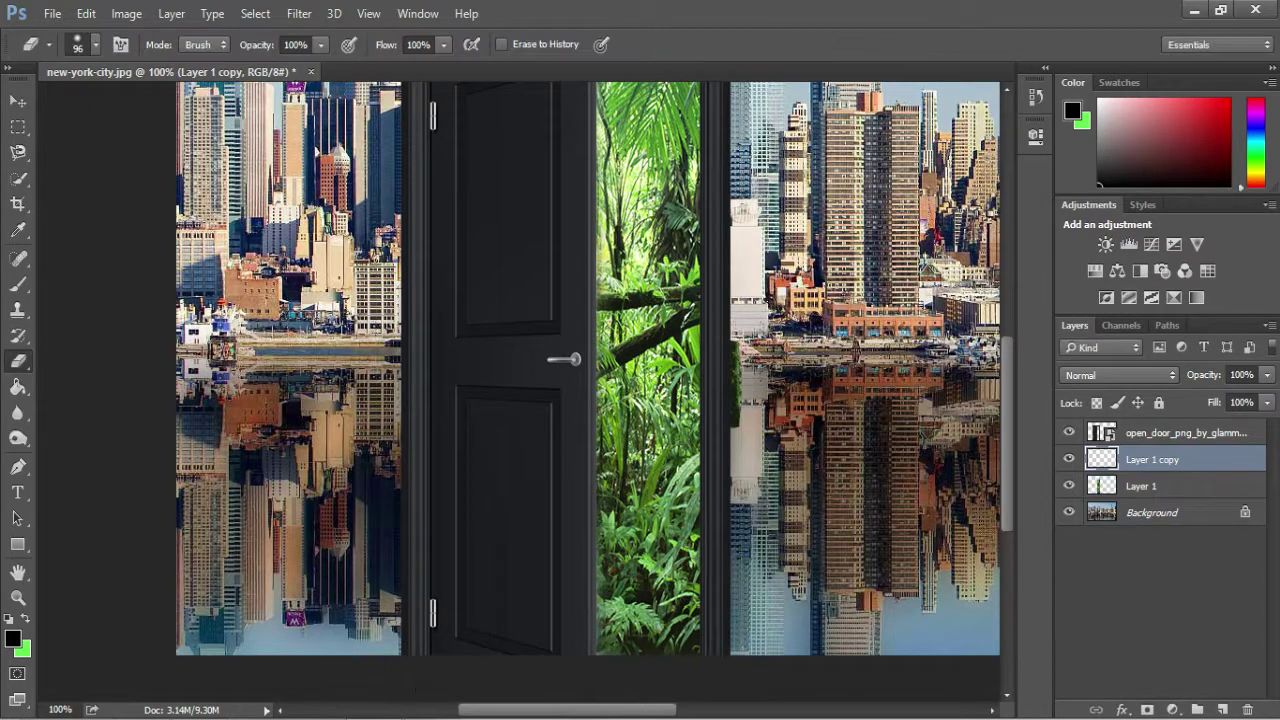
# Step: Delete the extra jungle layer and erase the spill along the right strip on Layer 1 copy
pyautogui.click(1168, 488)
pyautogui.press('Delete')
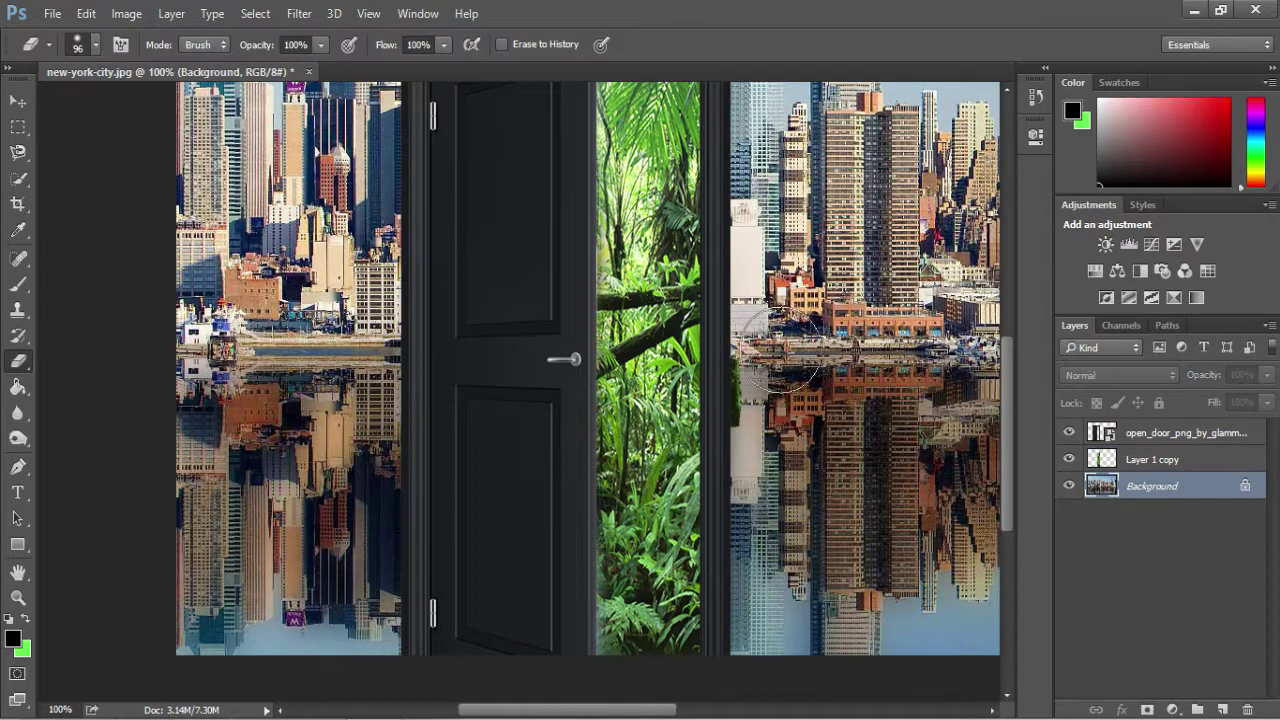
pyautogui.click(772, 355)
pyautogui.click(1152, 459)
pyautogui.moveTo(745, 360)
pyautogui.mouseDown()
pyautogui.moveTo(757, 582)
pyautogui.moveTo(758, 495)
pyautogui.mouseUp()
# Step: Zoom the canvas to 66% to view the whole door-and-jungle composition
pyautogui.scroll(1, 826, 563)
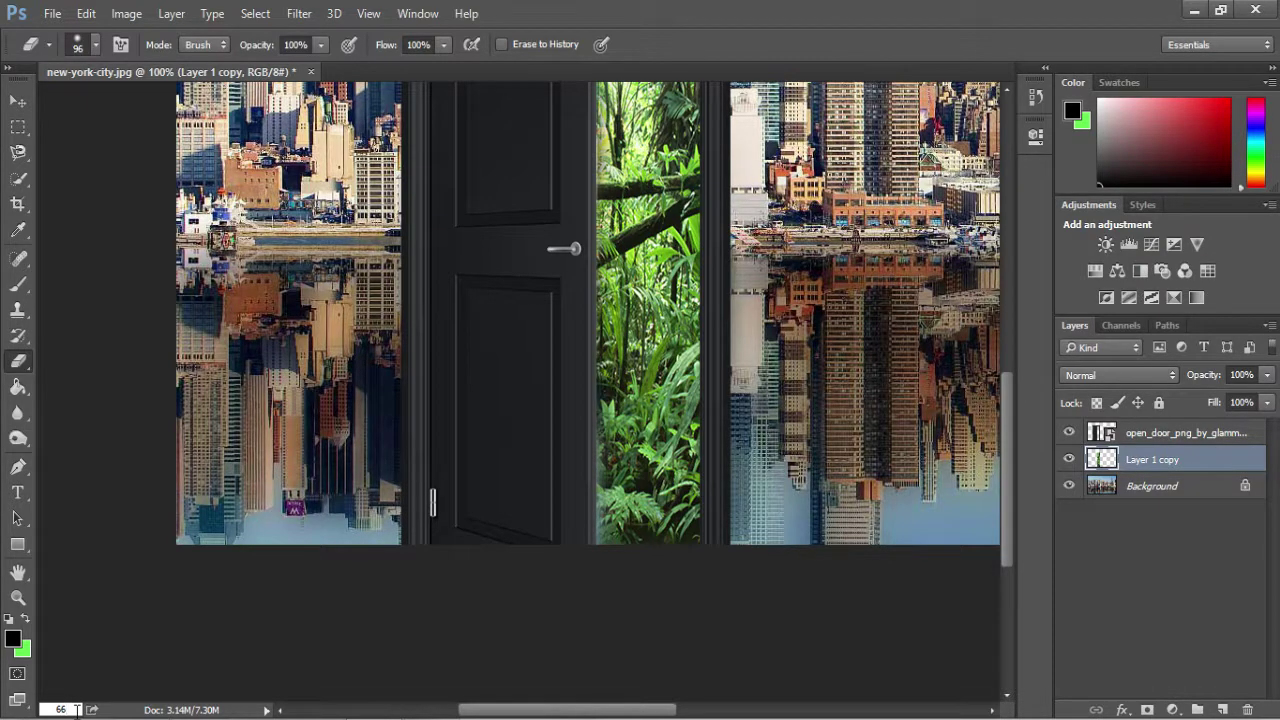
pyautogui.press('Return')
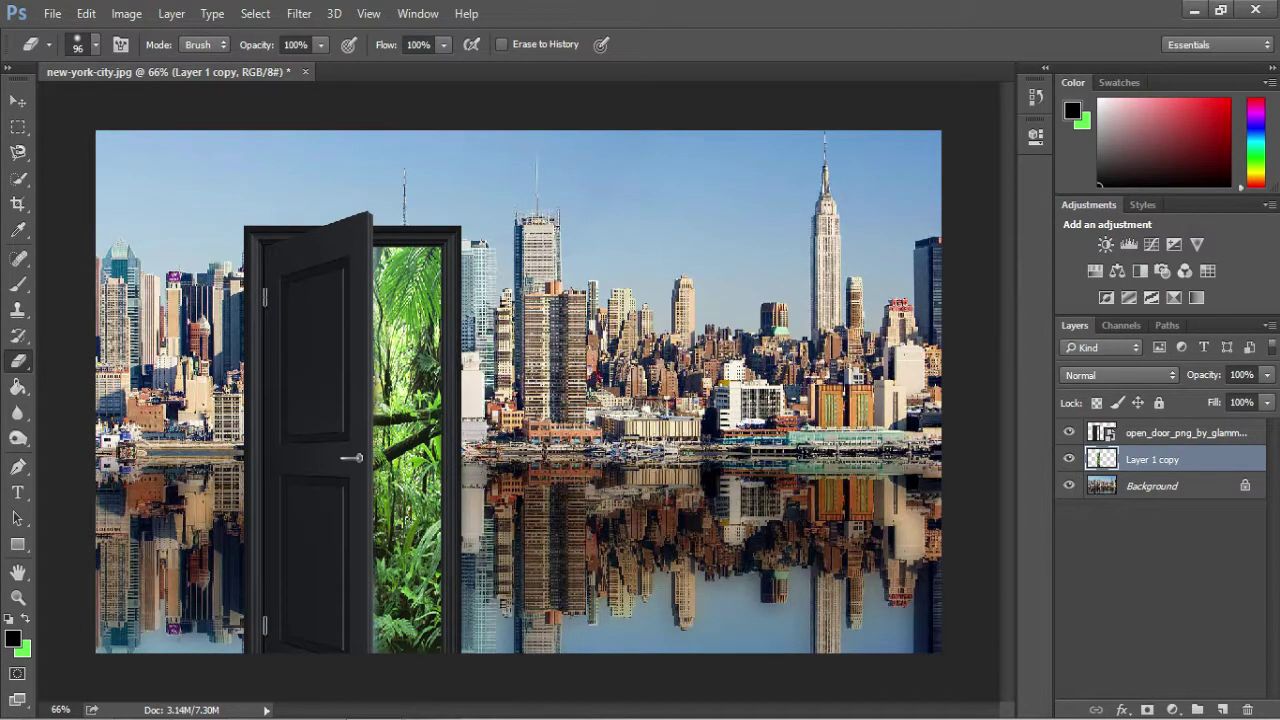
# Step: Close the jungle image page in Chrome and search Google Images for 'tiger'
pyautogui.hotkey('alt', 'Tab')
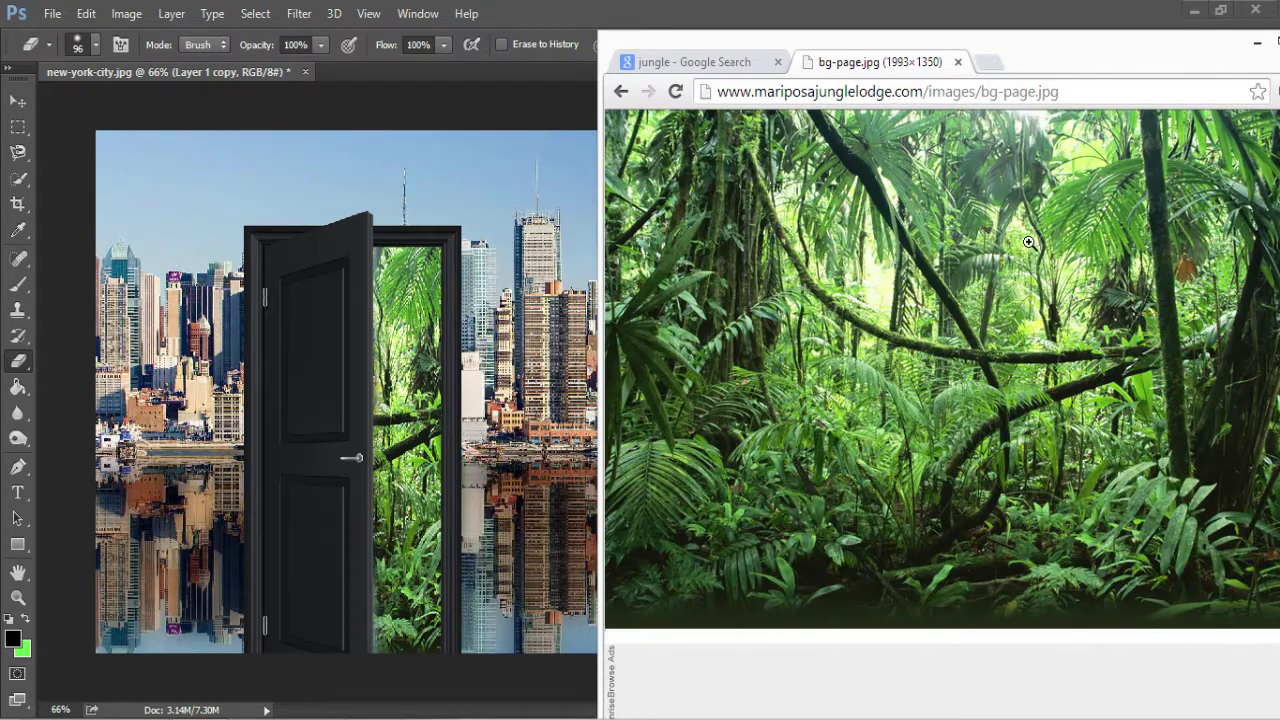
pyautogui.moveTo(1086, 90); pyautogui.dragTo(728, 91)
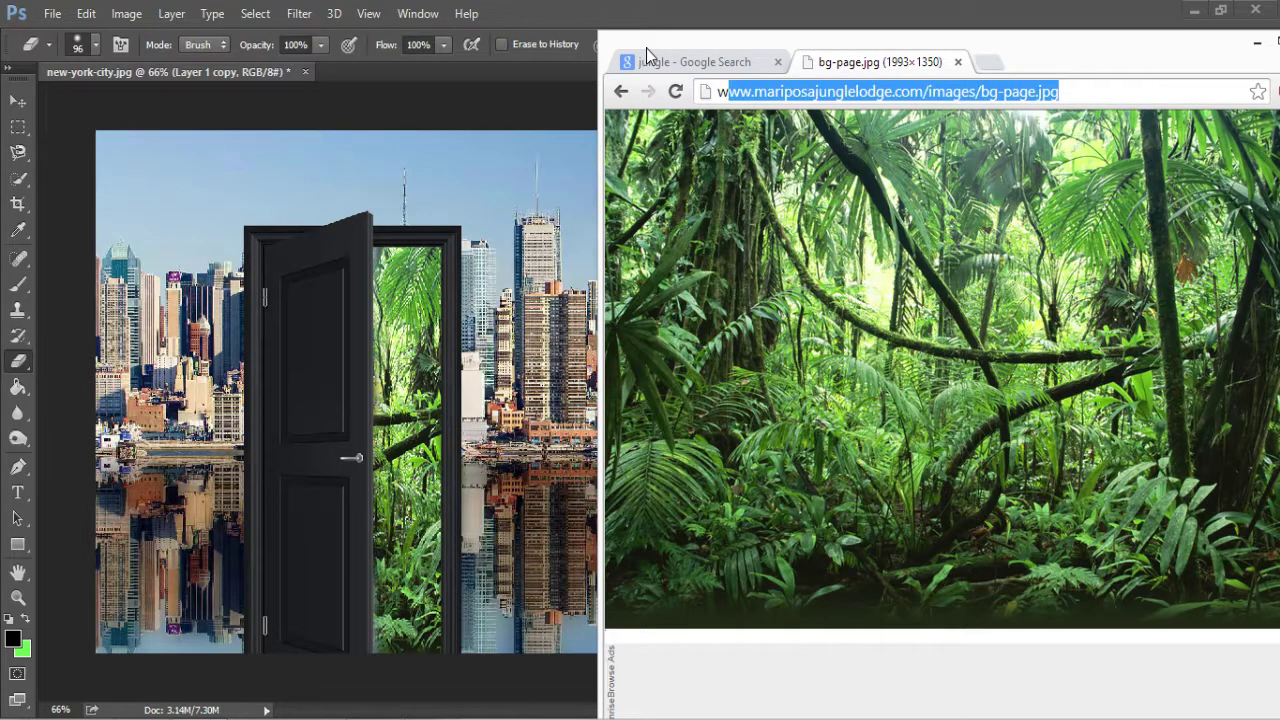
pyautogui.click(957, 63)
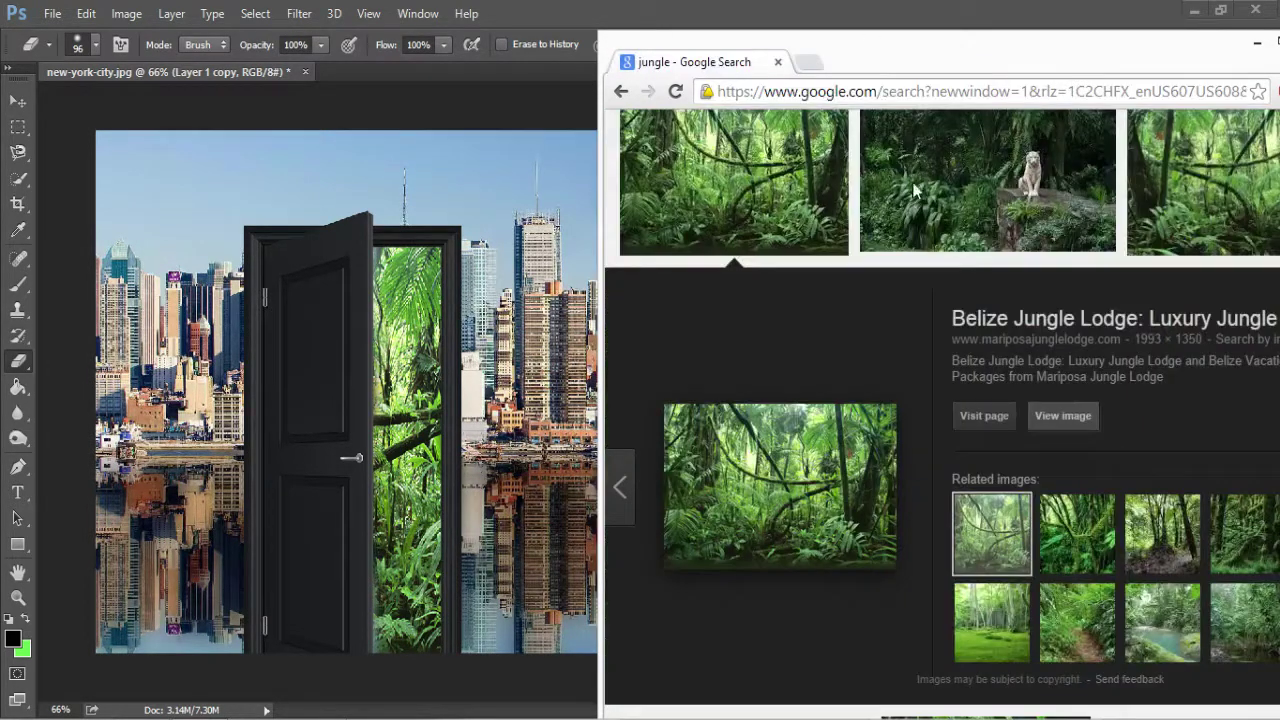
pyautogui.scroll(3, 914, 188)
pyautogui.moveTo(800, 139); pyautogui.dragTo(546, 131)
pyautogui.write('tiger')
pyautogui.press('Return')
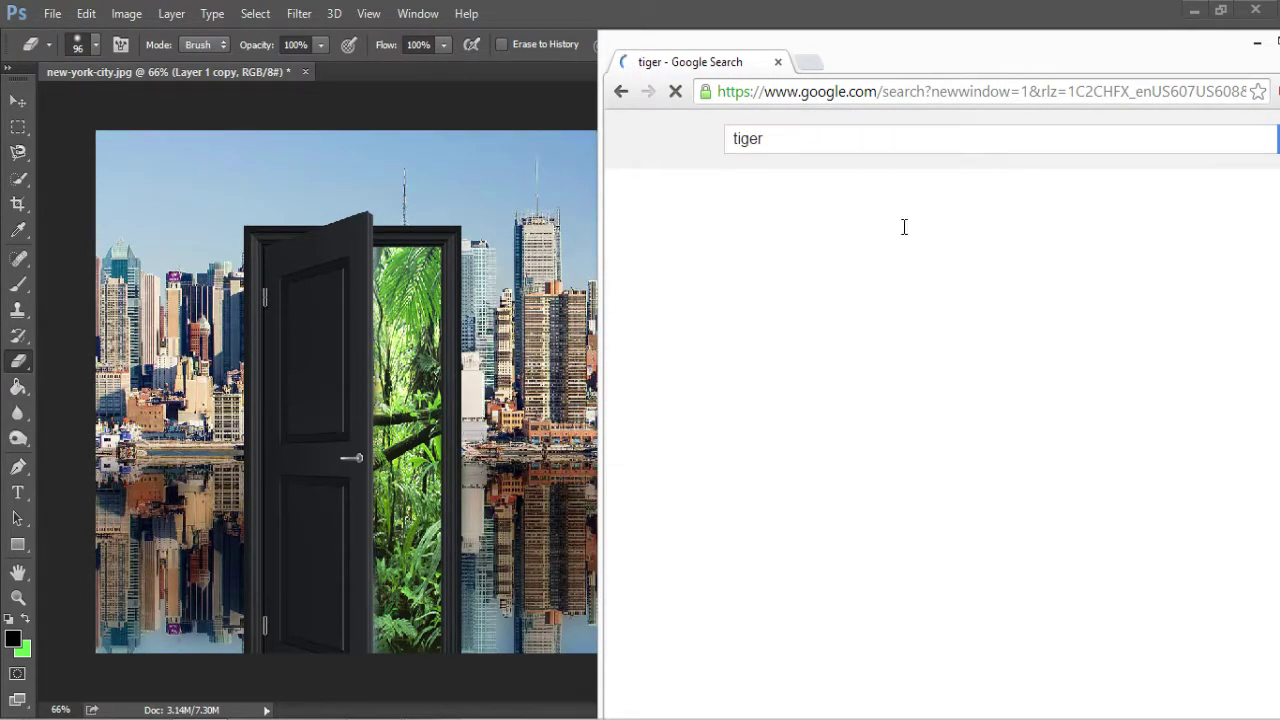
# Step: Refine the image search to 'tiger.png' to find cut-out tigers
pyautogui.scroll(-3, 918, 392)
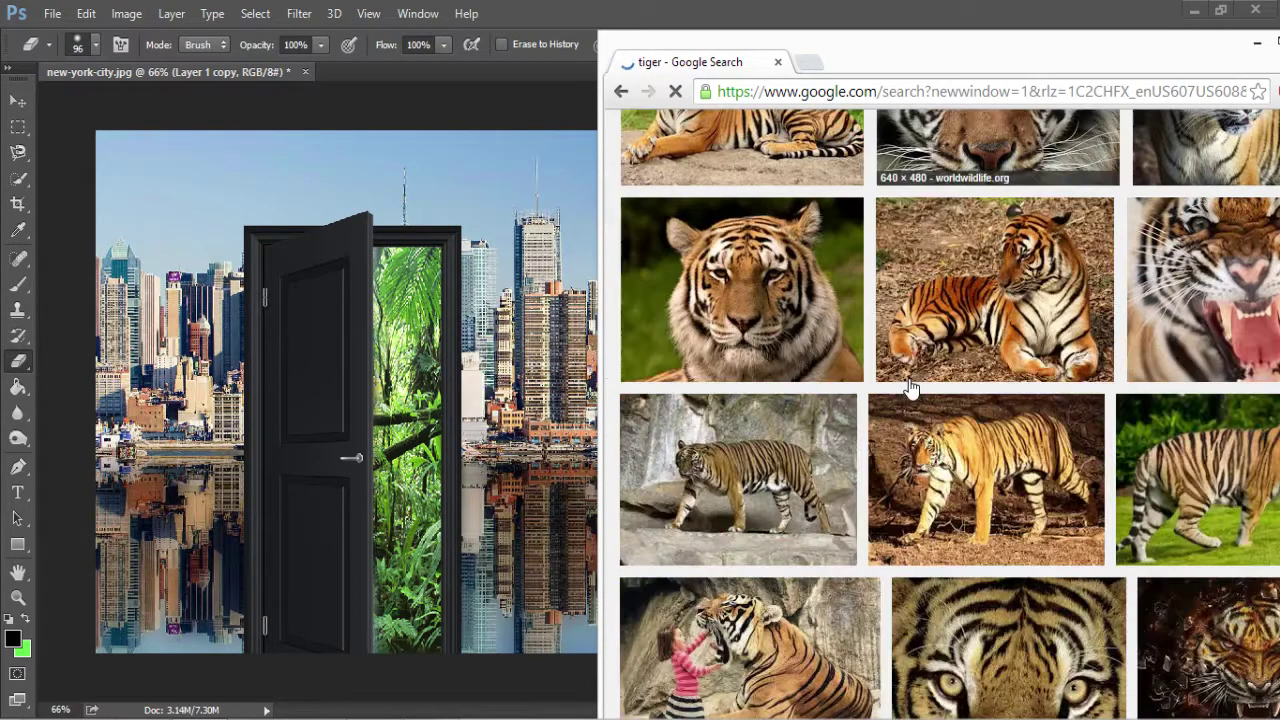
pyautogui.scroll(5, 918, 392)
pyautogui.moveTo(1014, 63); pyautogui.dragTo(934, 62)
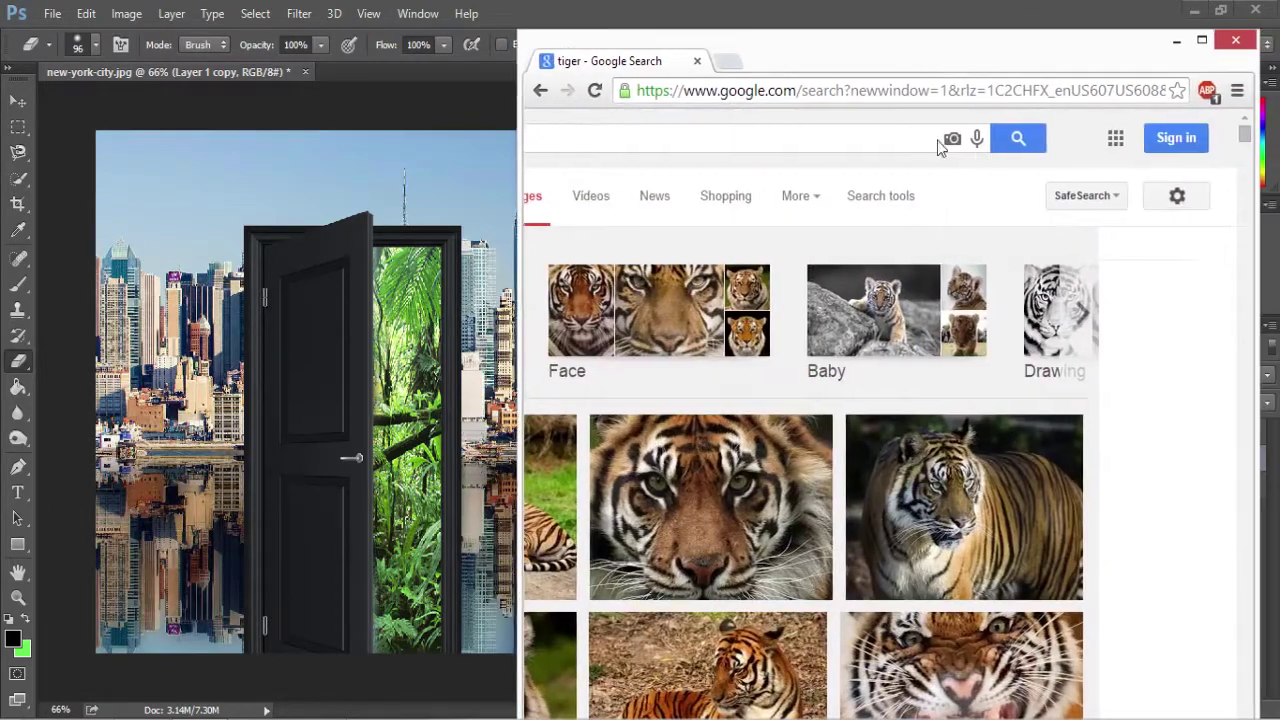
pyautogui.scroll(-6, 745, 305)
pyautogui.scroll(7, 779, 323)
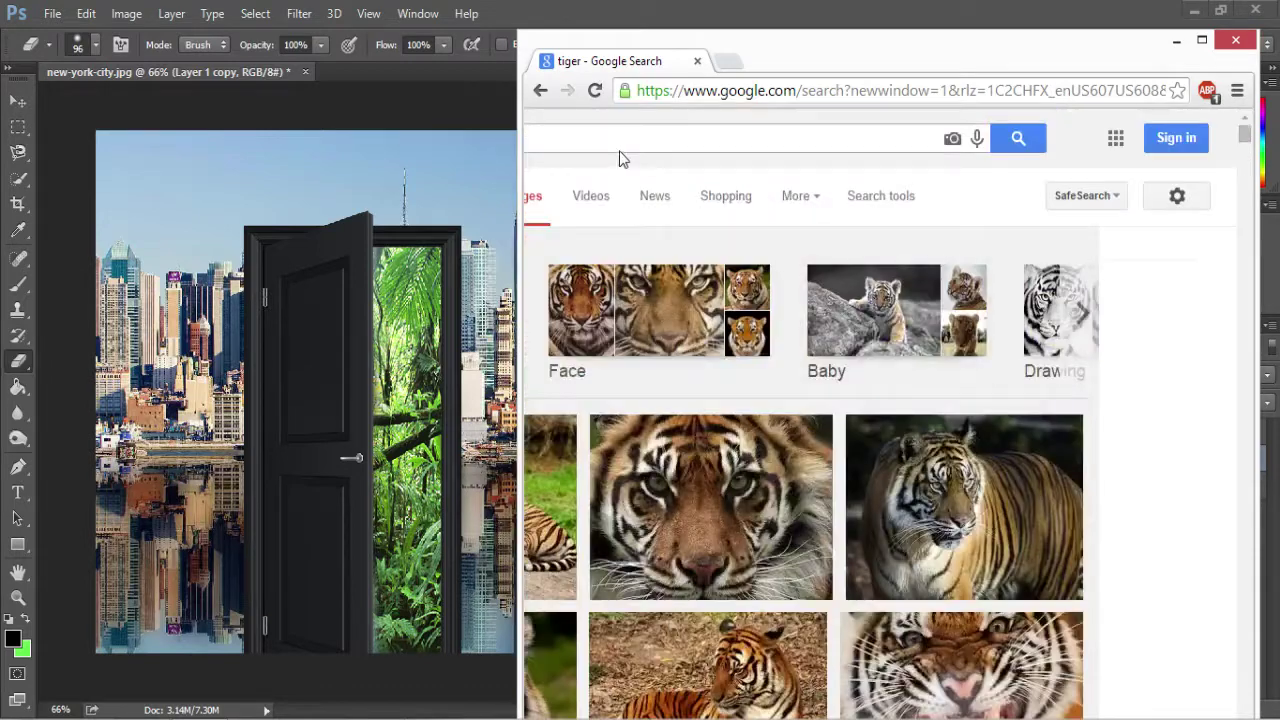
pyautogui.click(622, 141)
pyautogui.write('.png')
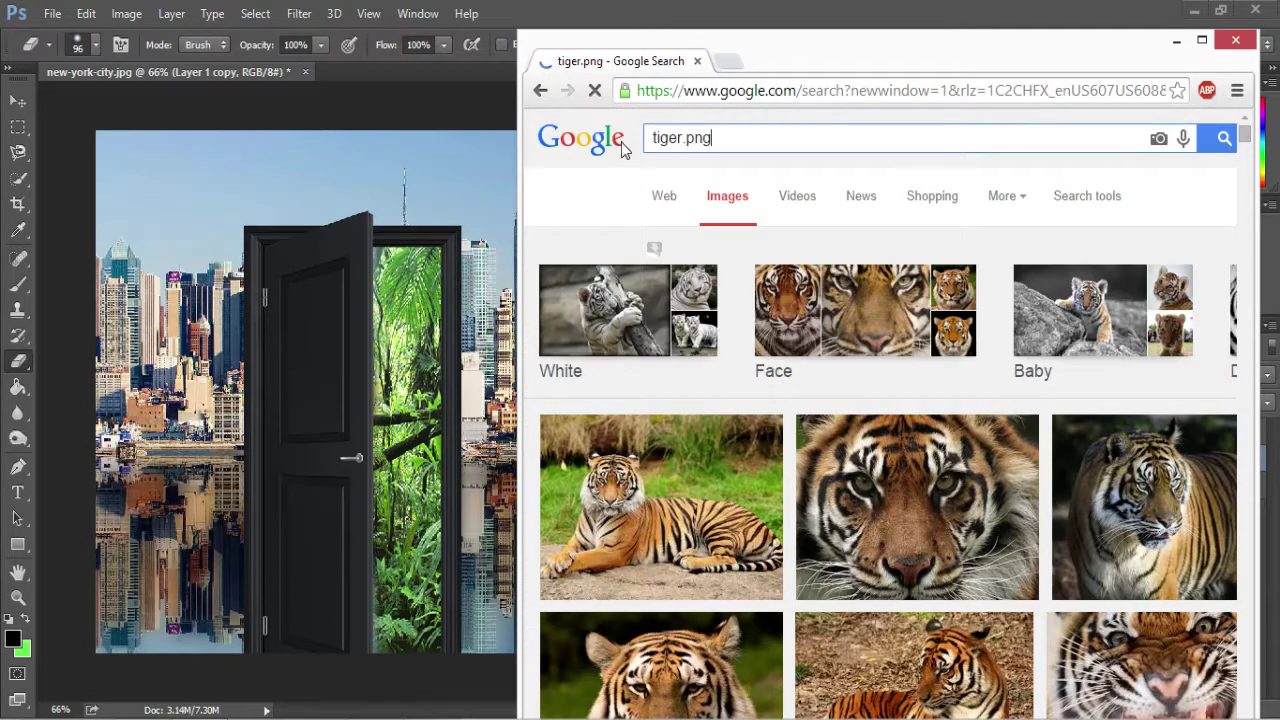
pyautogui.press('Return')
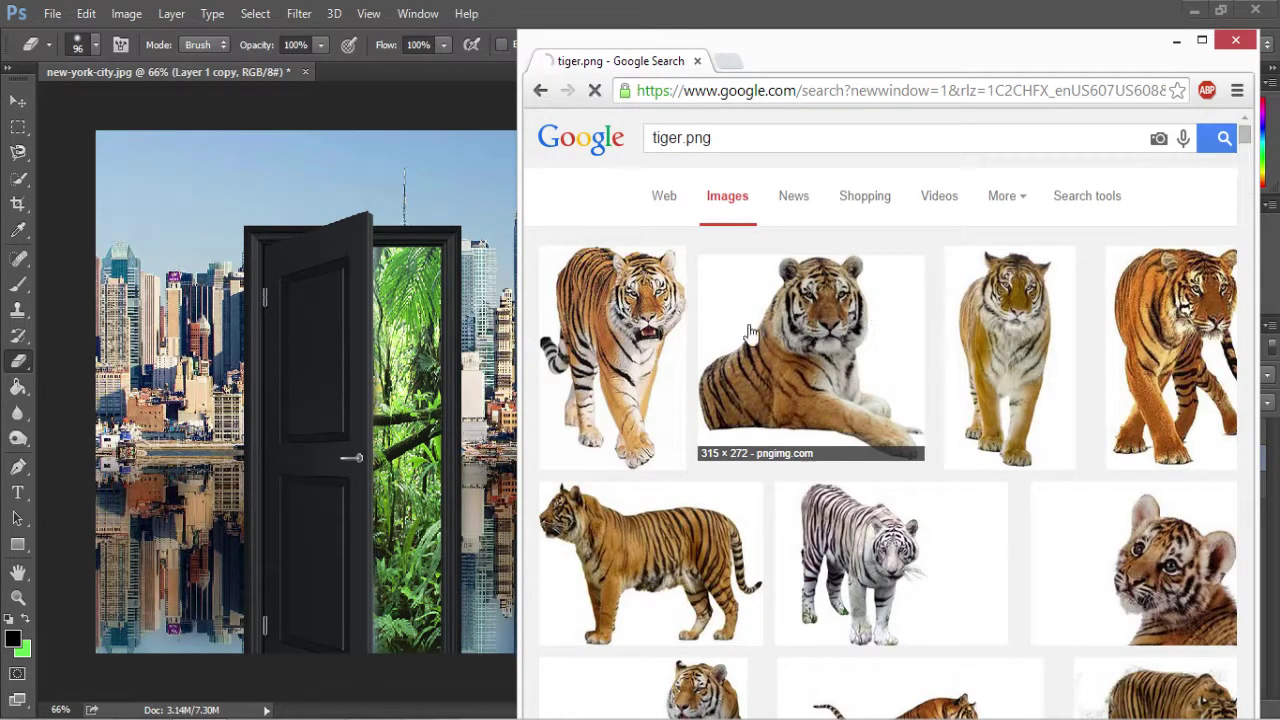
# Step: Open the walking tiger PNG full size and save it to Pictures as tiger_PNG545.png
pyautogui.click(633, 310)
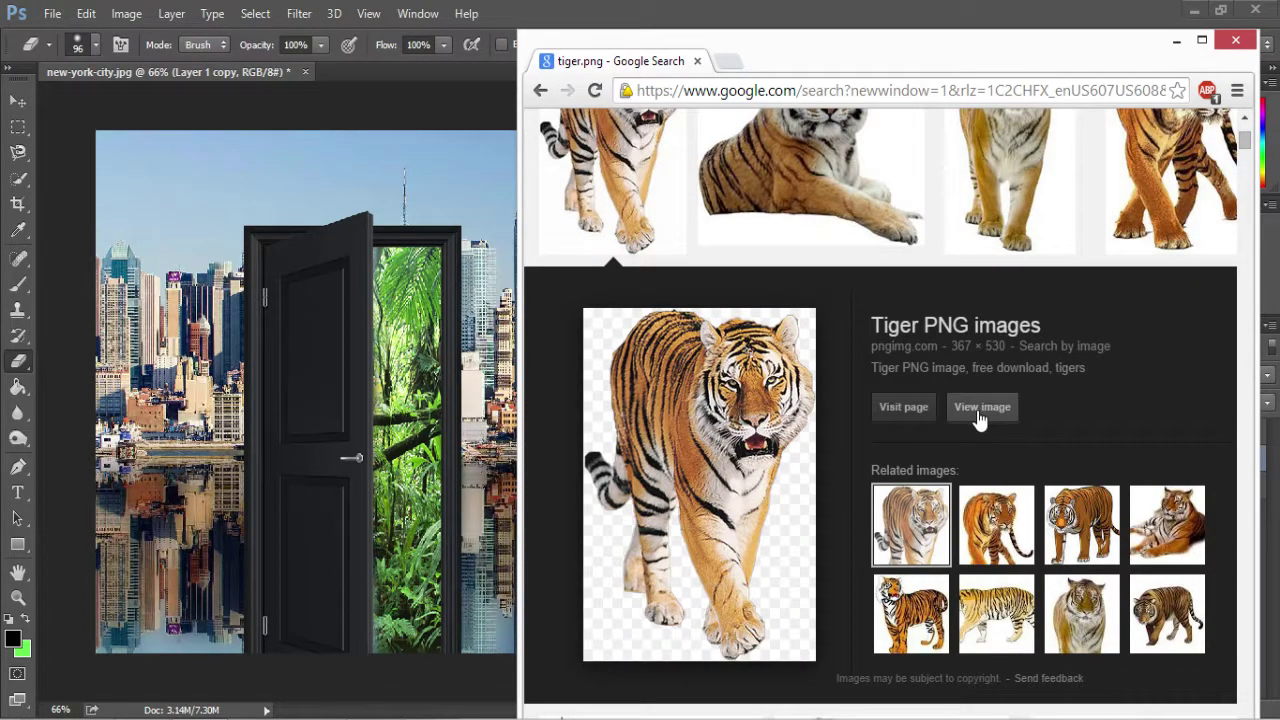
pyautogui.click(981, 410)
pyautogui.rightClick(726, 297)
pyautogui.click(802, 313)
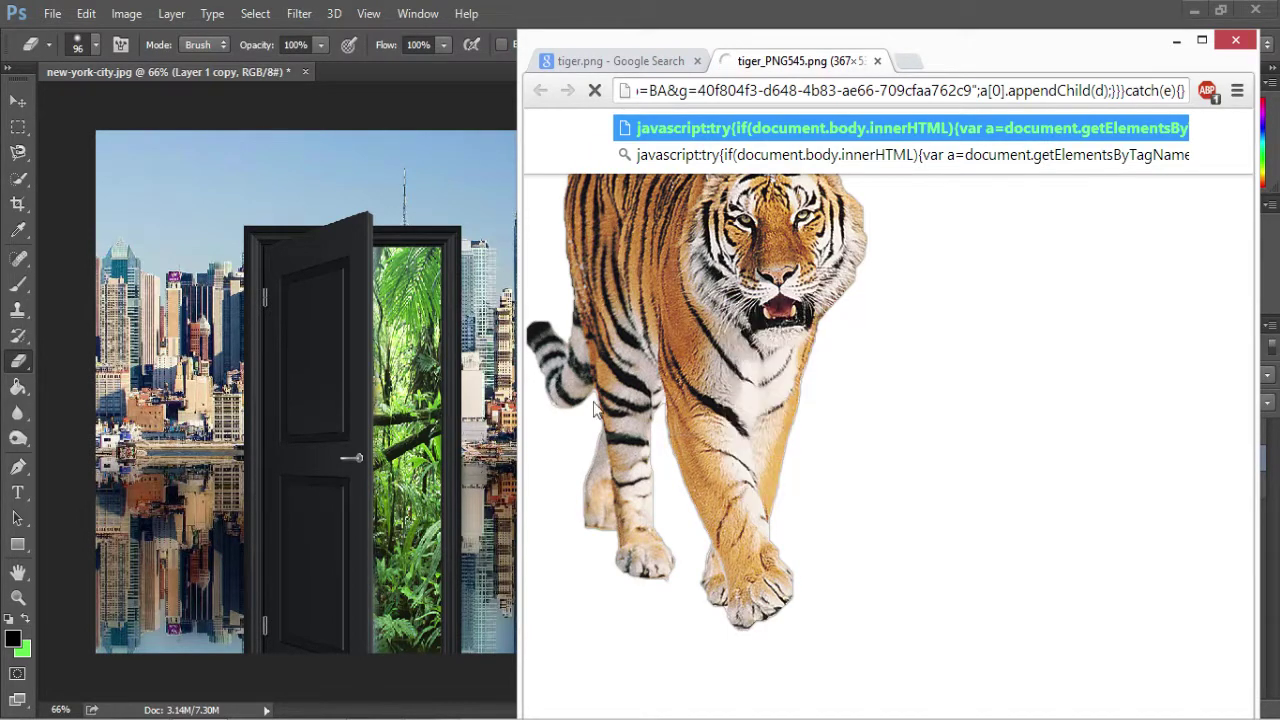
pyautogui.click(597, 336)
pyautogui.click(1049, 470)
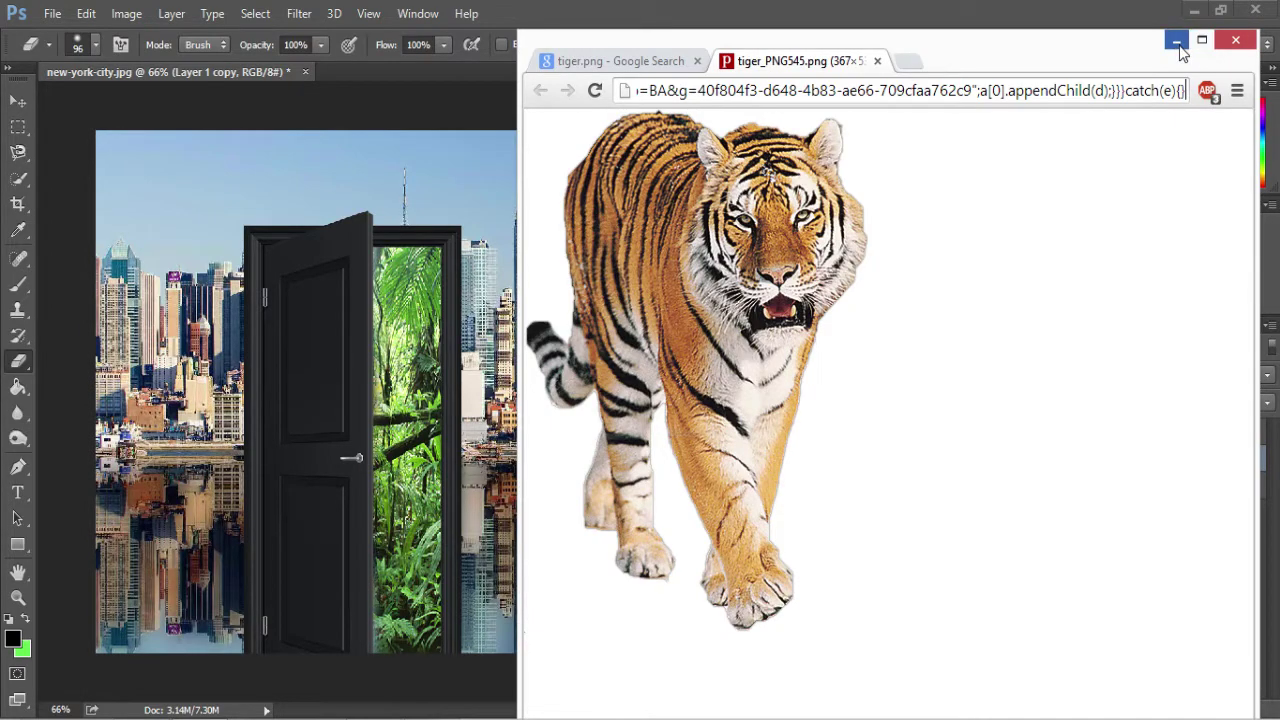
pyautogui.click(1178, 41)
# Step: Place tiger_PNG545.png into the composition and position it down-left at the doorway
pyautogui.hotkey('alt', 'Tab')
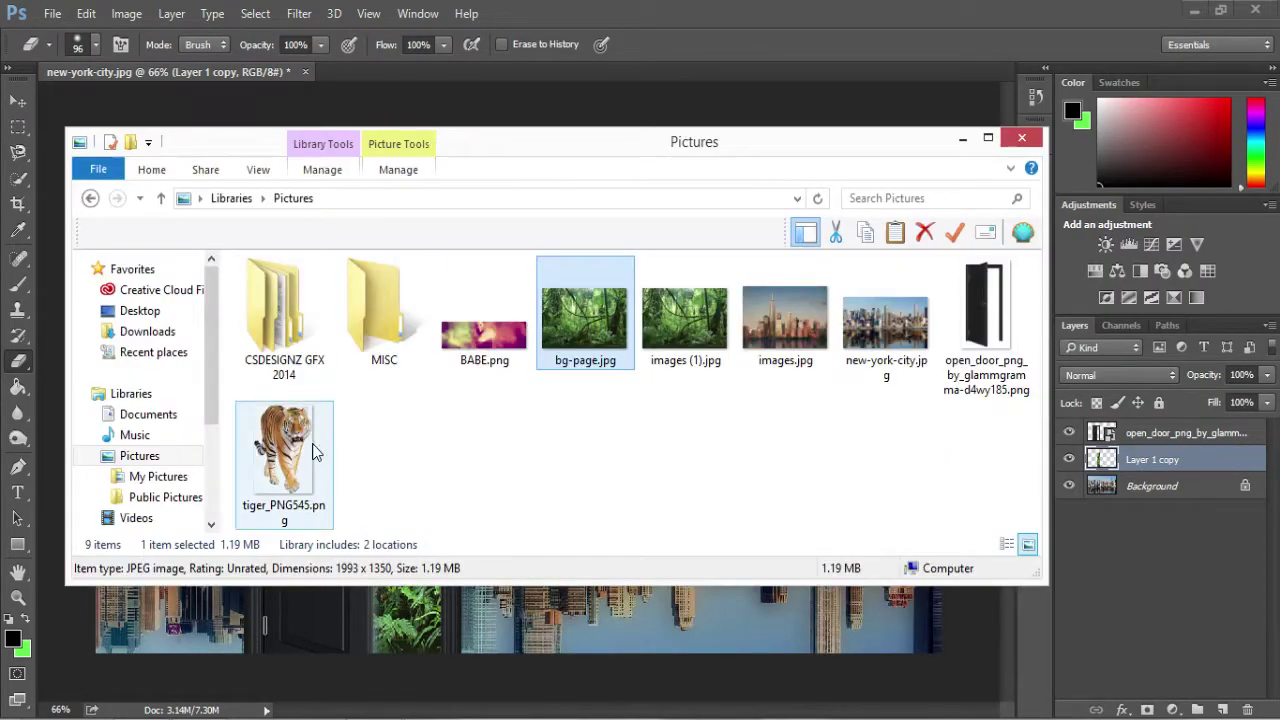
pyautogui.moveTo(313, 453); pyautogui.dragTo(450, 610)
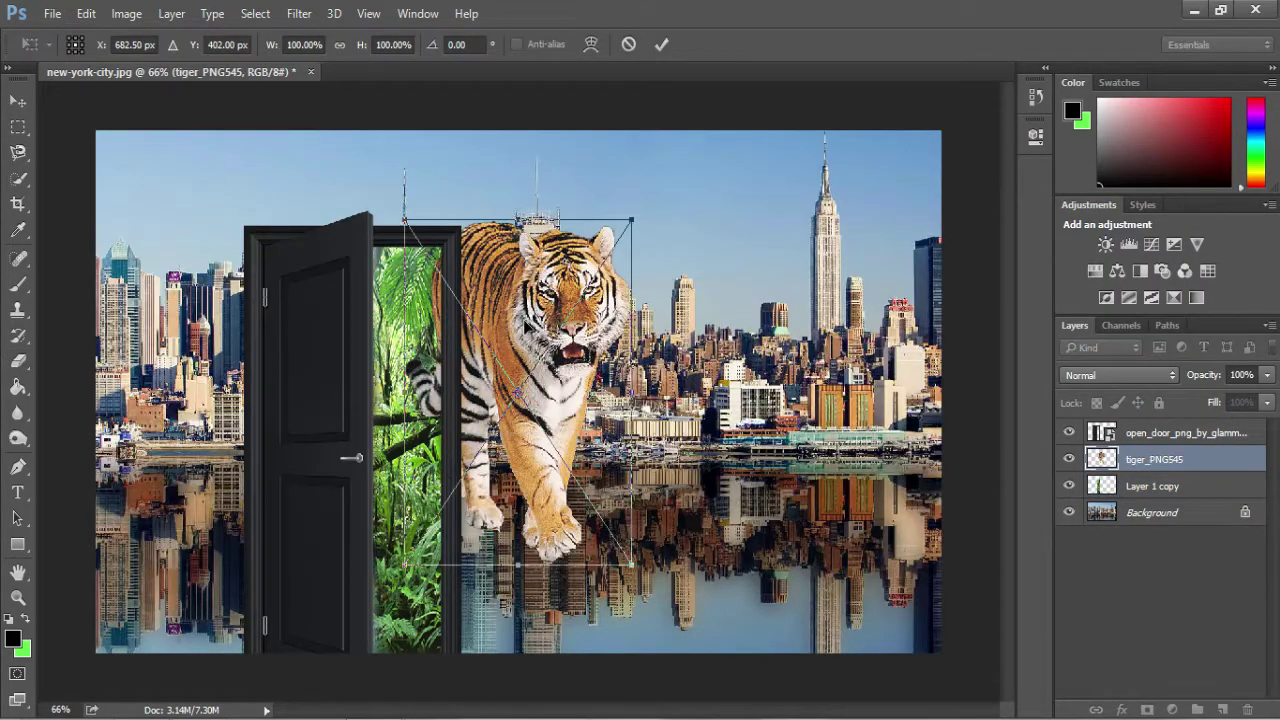
pyautogui.moveTo(525, 325); pyautogui.dragTo(402, 467)
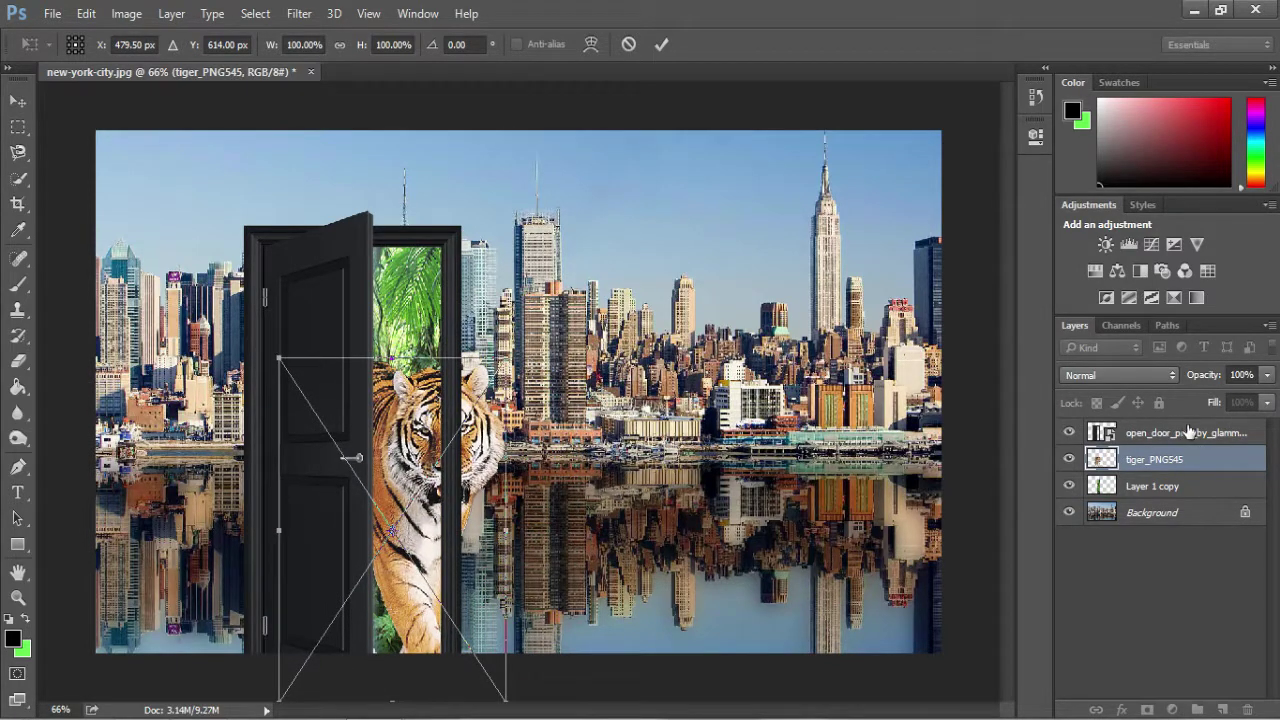
pyautogui.press('Return')
# Step: Stack the tiger layer above the door layer, rasterize it, and nudge it slightly lower
pyautogui.press('e')
pyautogui.moveTo(1150, 462); pyautogui.dragTo(1150, 432)
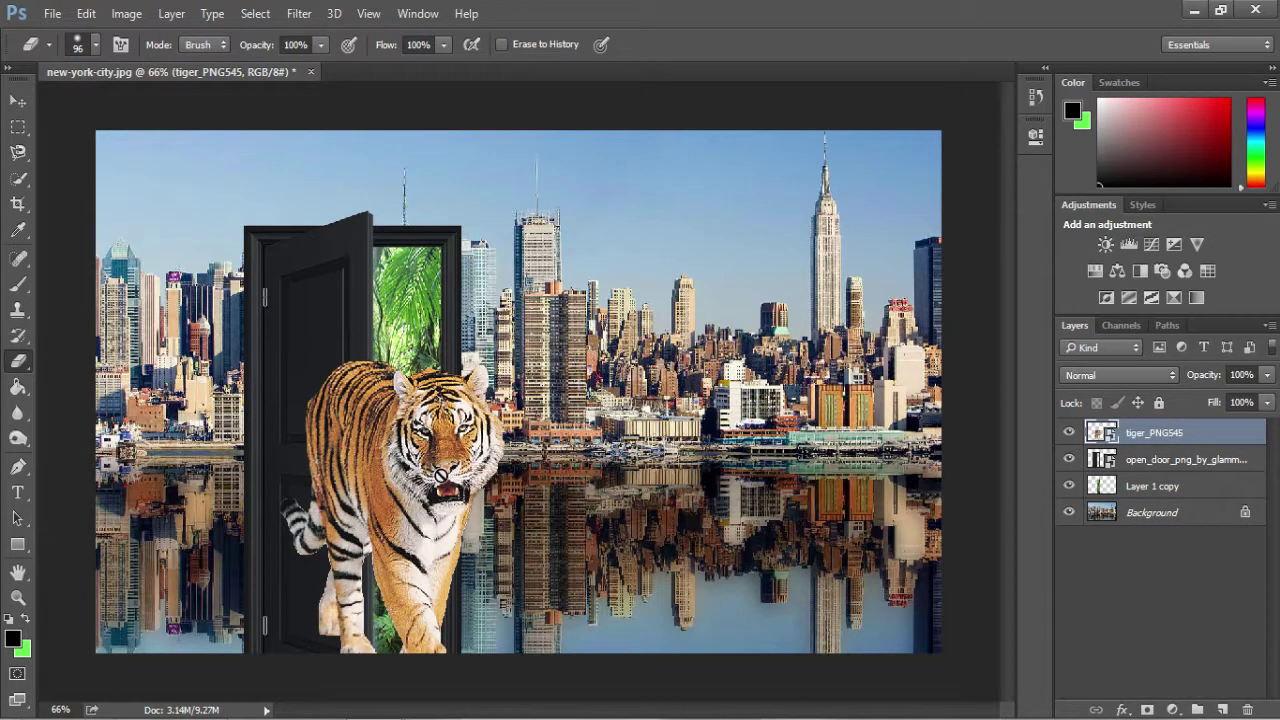
pyautogui.click(441, 476)
pyautogui.click(620, 308)
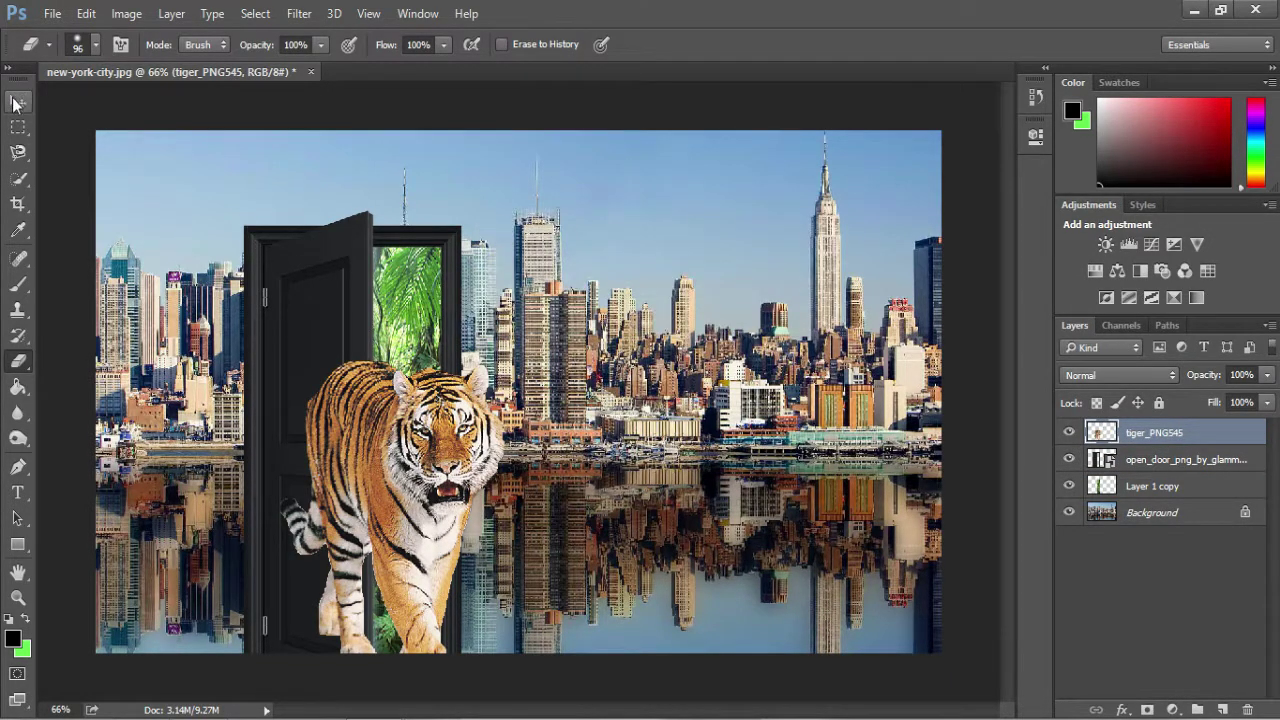
pyautogui.click(18, 100)
pyautogui.moveTo(430, 420)
pyautogui.mouseDown()
pyautogui.moveTo(433, 440)
pyautogui.moveTo(442, 405)
pyautogui.mouseUp()
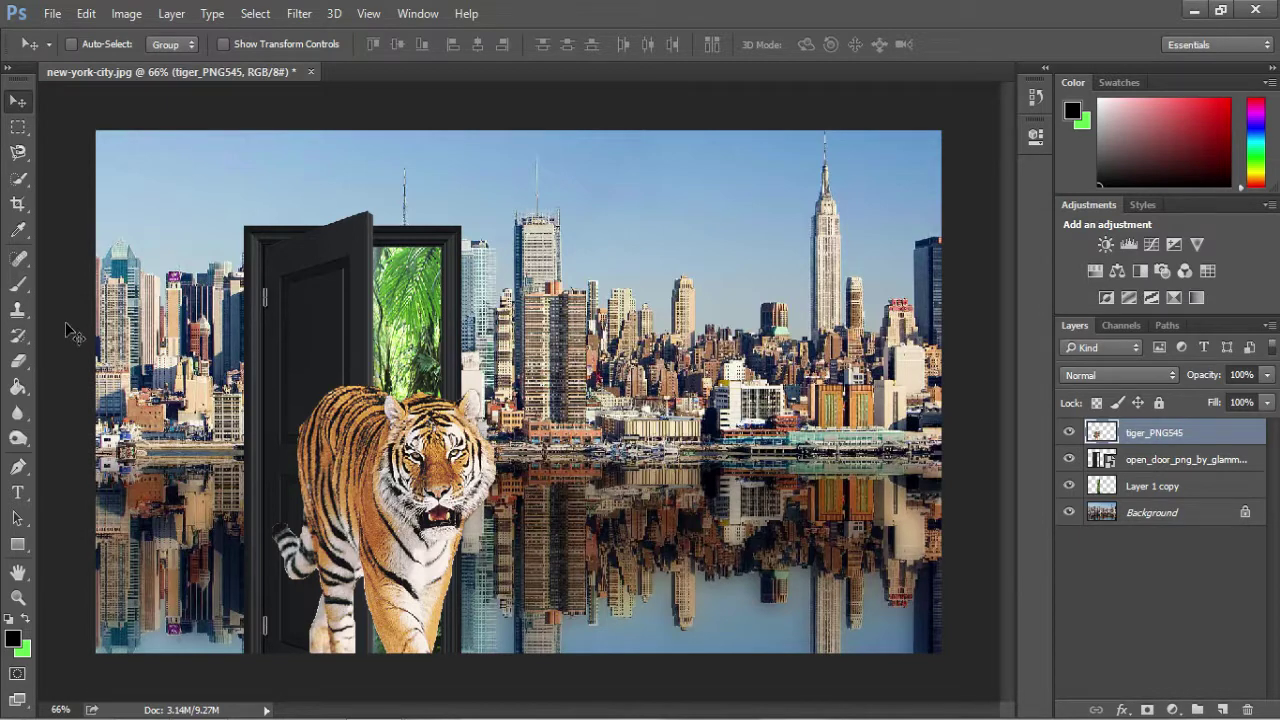
# Step: Delete the tiger pixels inside a rectangle over the door, deselect, and erase the leftover tail stripe
pyautogui.click(18, 362)
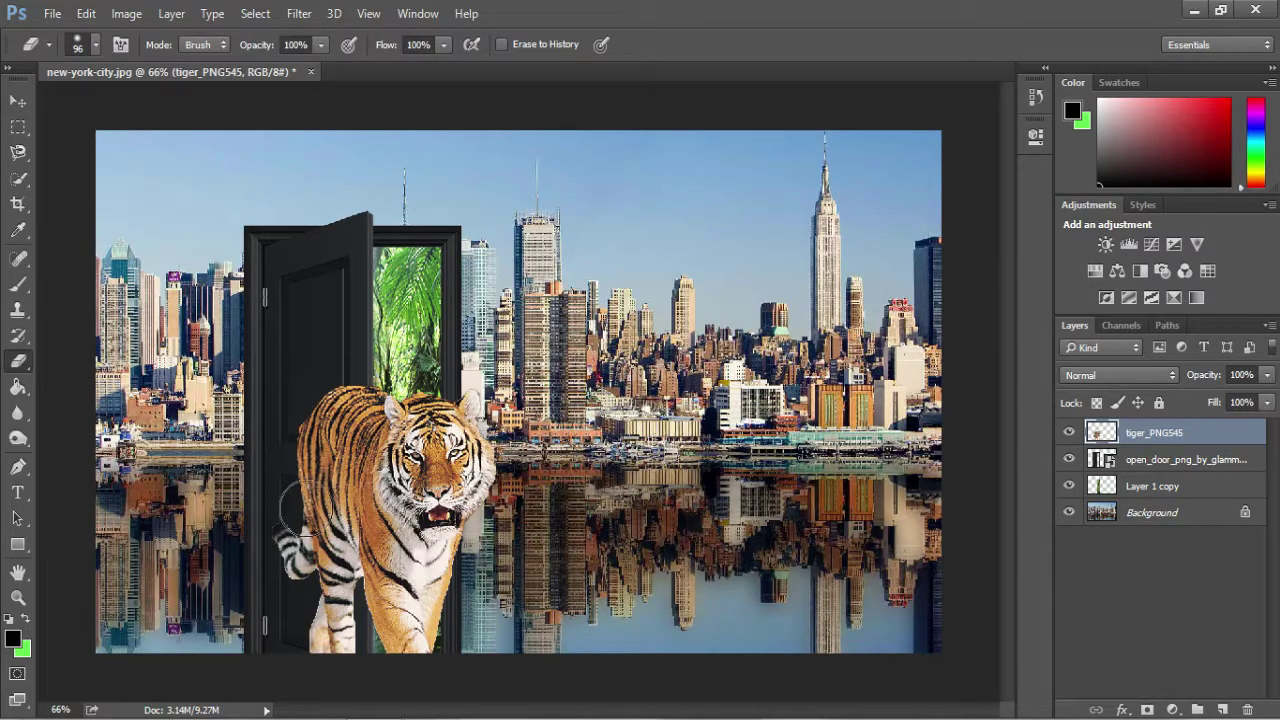
pyautogui.click(18, 127)
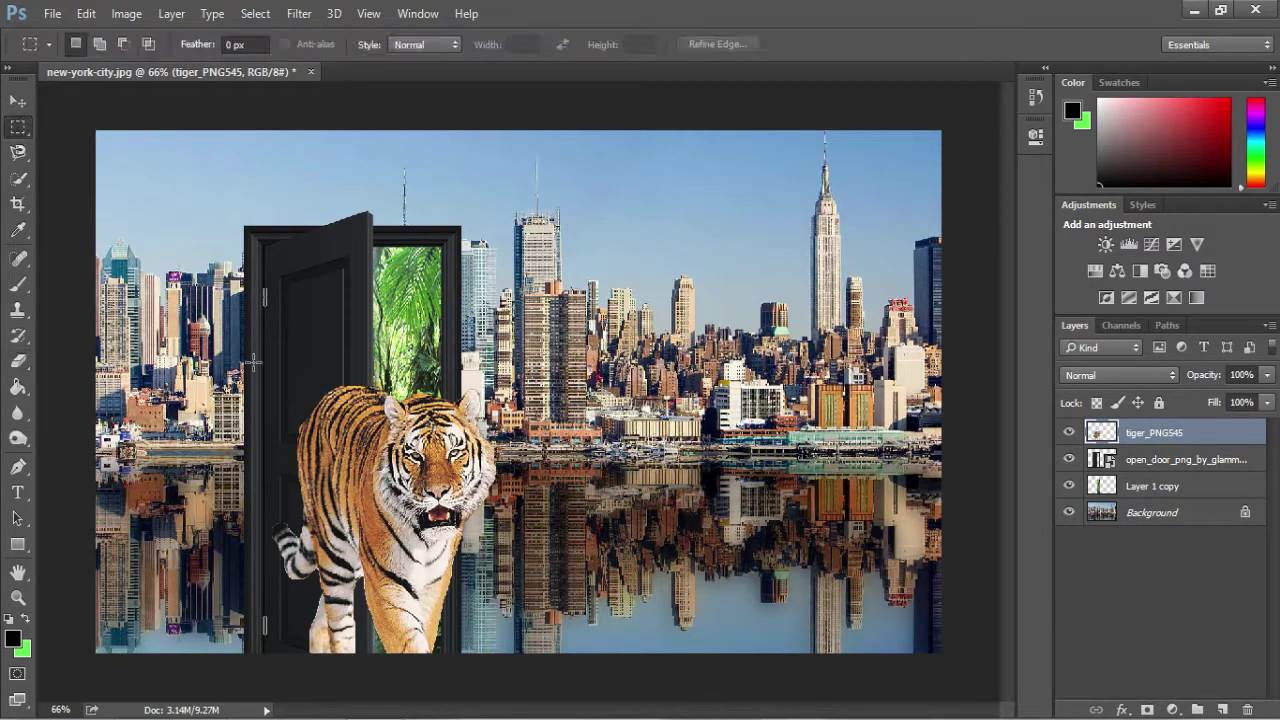
pyautogui.moveTo(293, 376); pyautogui.dragTo(373, 657)
pyautogui.press('Delete')
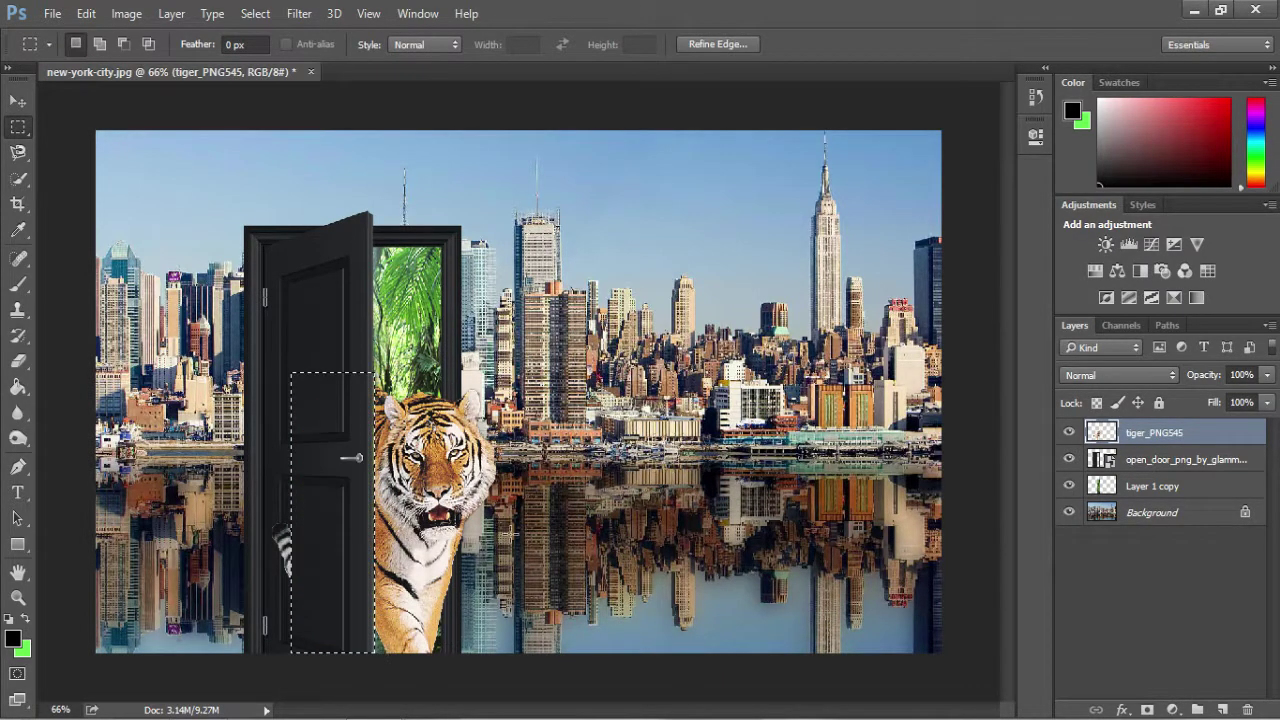
pyautogui.click(17, 101)
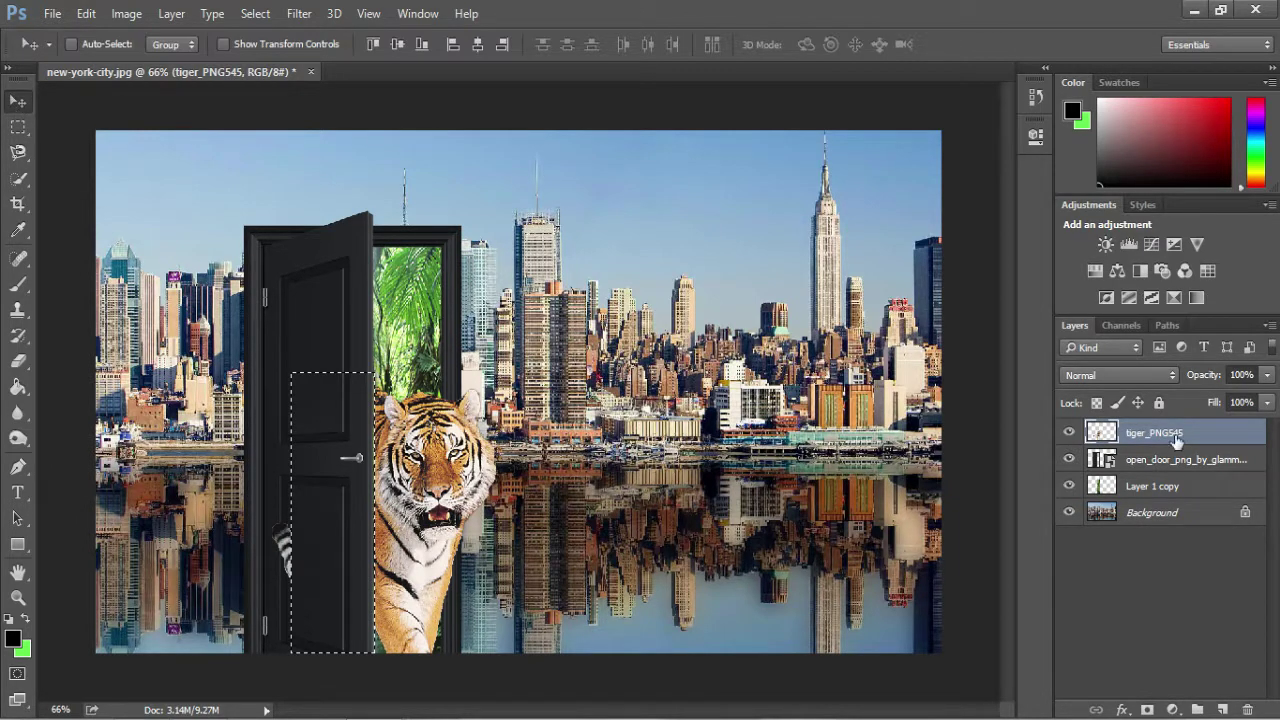
pyautogui.click(255, 13)
pyautogui.click(268, 51)
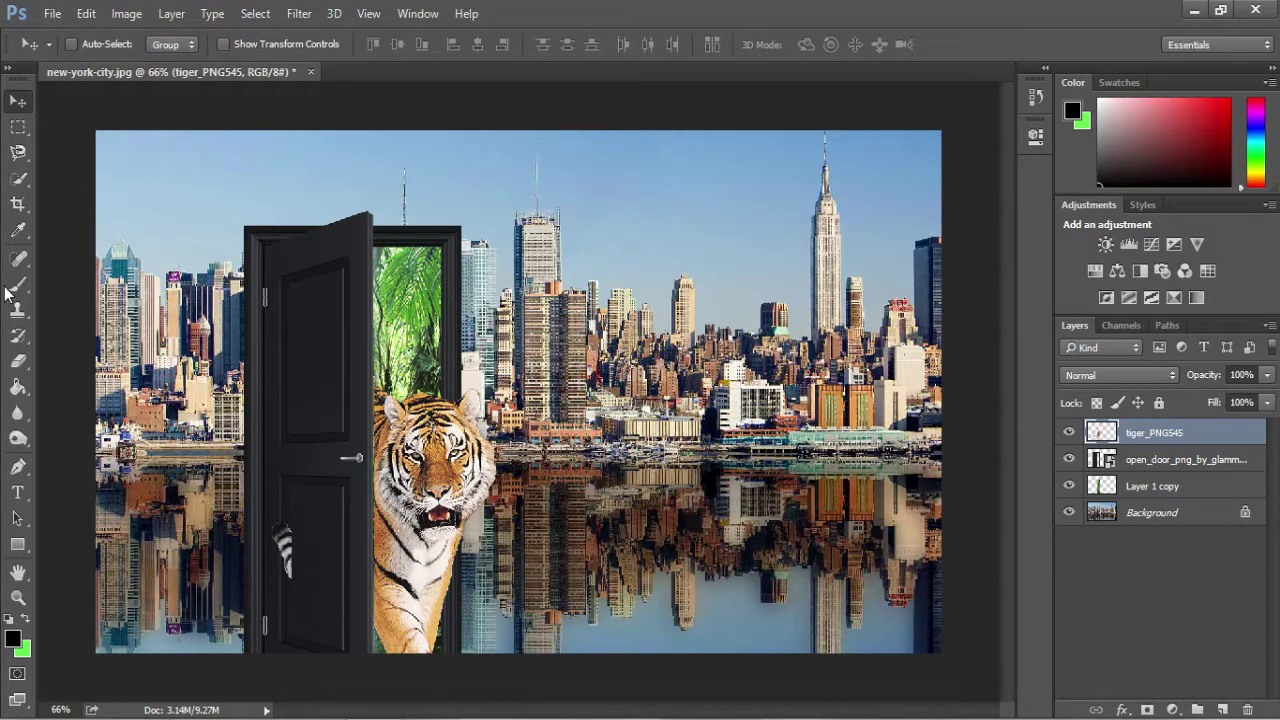
pyautogui.click(18, 361)
pyautogui.moveTo(285, 530)
pyautogui.mouseDown()
pyautogui.moveTo(279, 597)
pyautogui.moveTo(275, 543)
pyautogui.mouseUp()
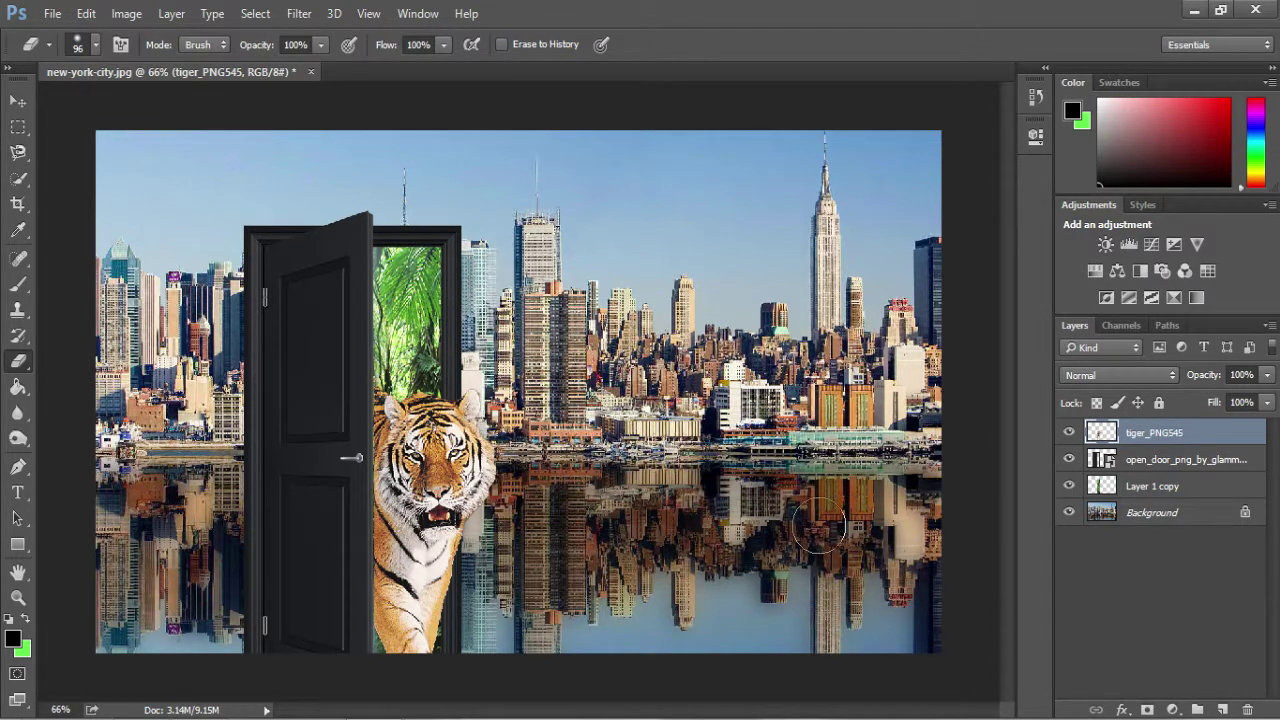
# Step: Select Layer 1 copy and set up the Blur tool with a 0% hardness brush
pyautogui.click(1189, 492)
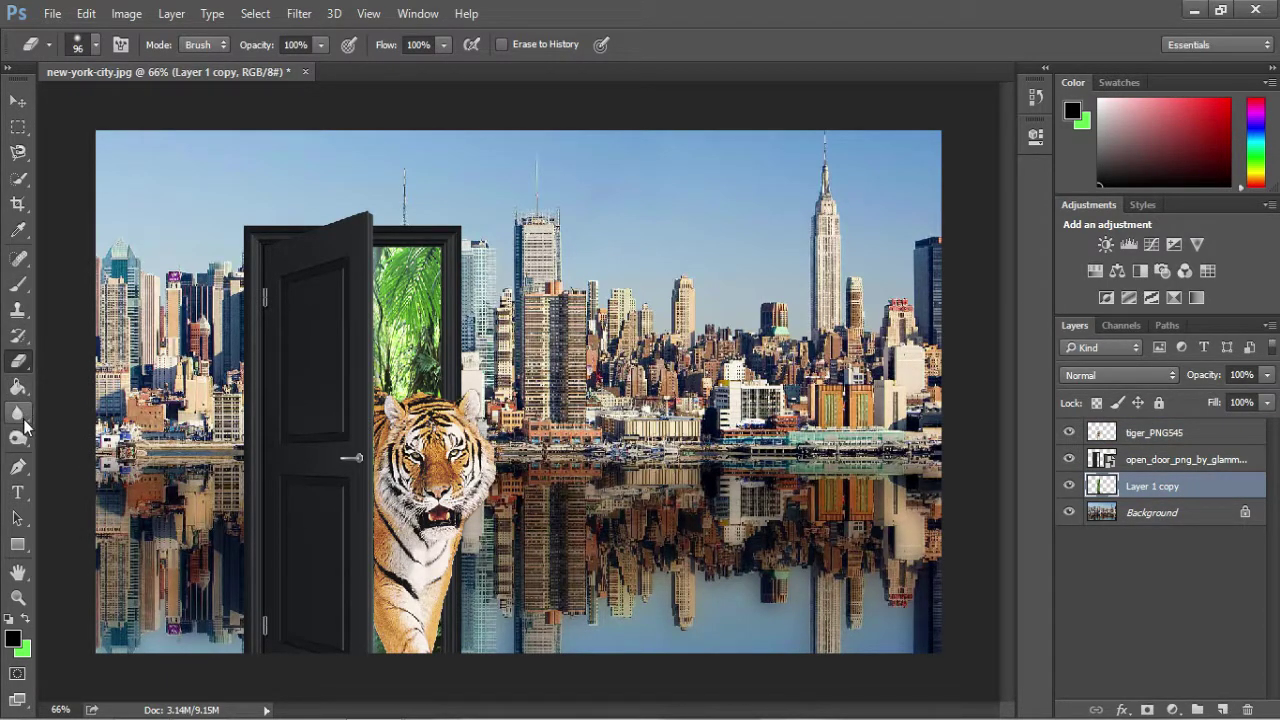
pyautogui.click(22, 414)
pyautogui.click(72, 410)
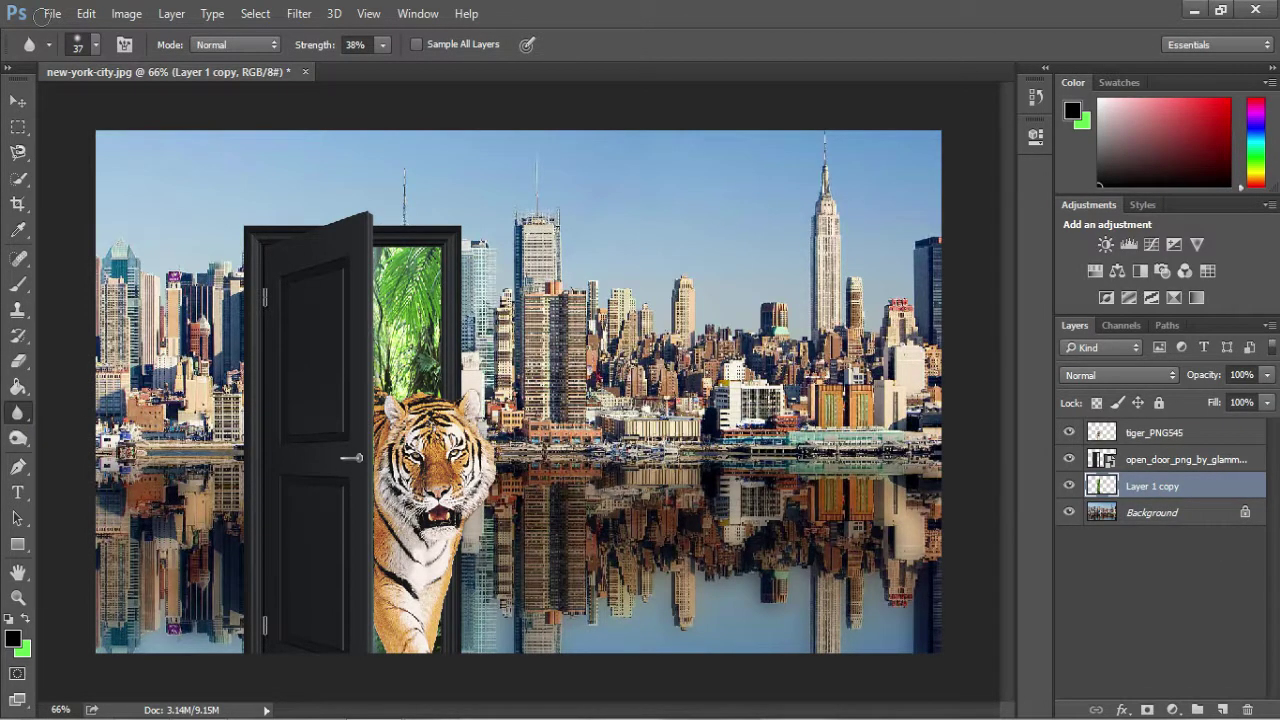
pyautogui.click(94, 45)
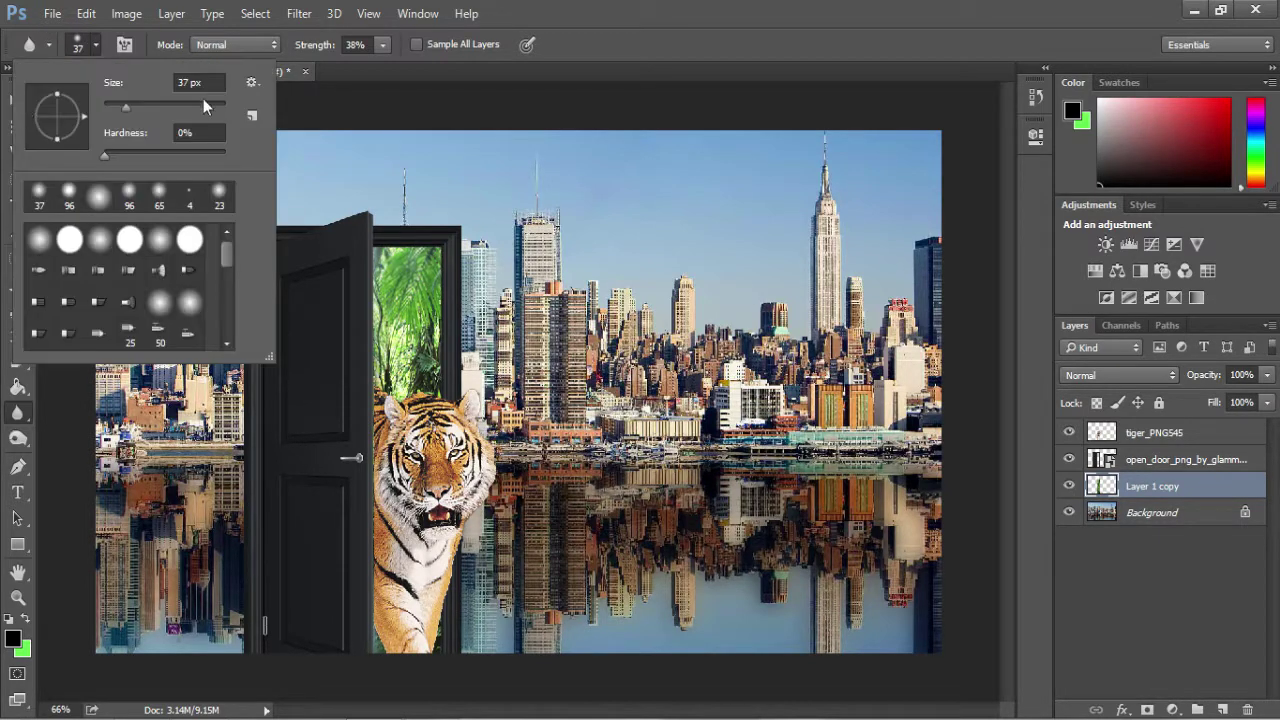
pyautogui.click(199, 132)
pyautogui.press('Return')
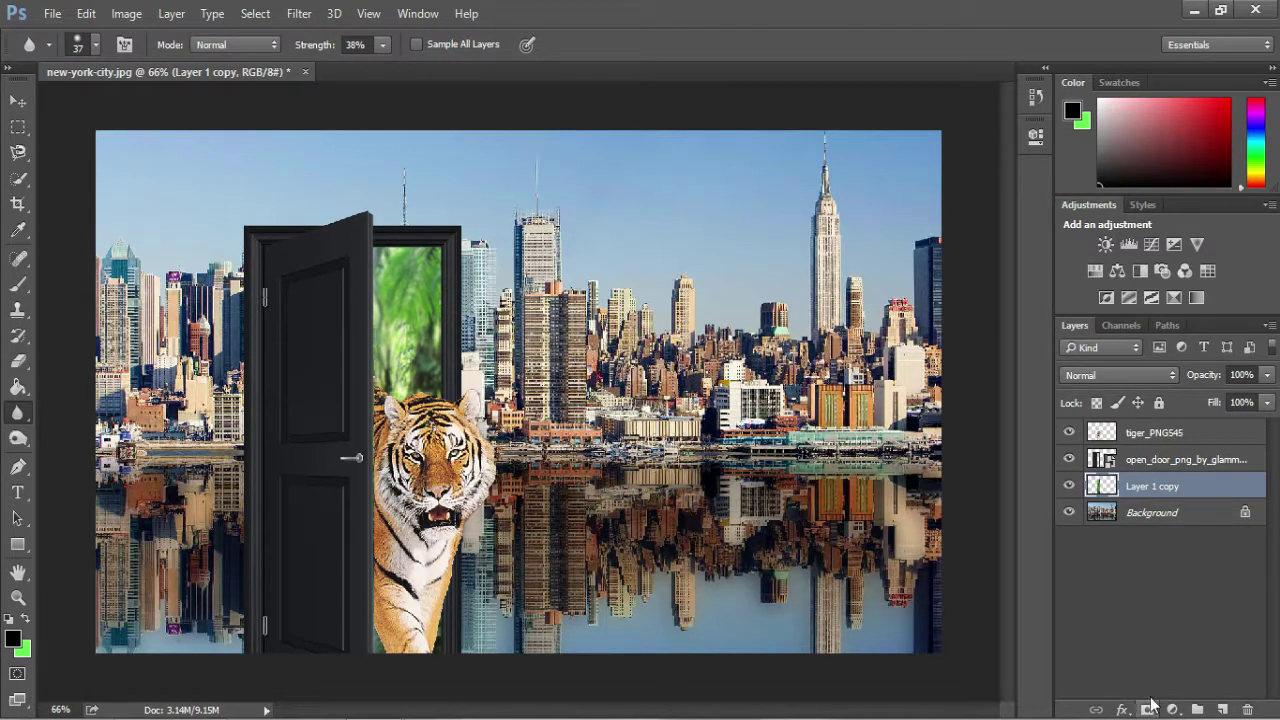
# Step: Add a new top layer filled with rendered green clouds, blended with Screen
pyautogui.click(1221, 709)
pyautogui.moveTo(1137, 486); pyautogui.dragTo(1137, 426)
pyautogui.click(298, 13)
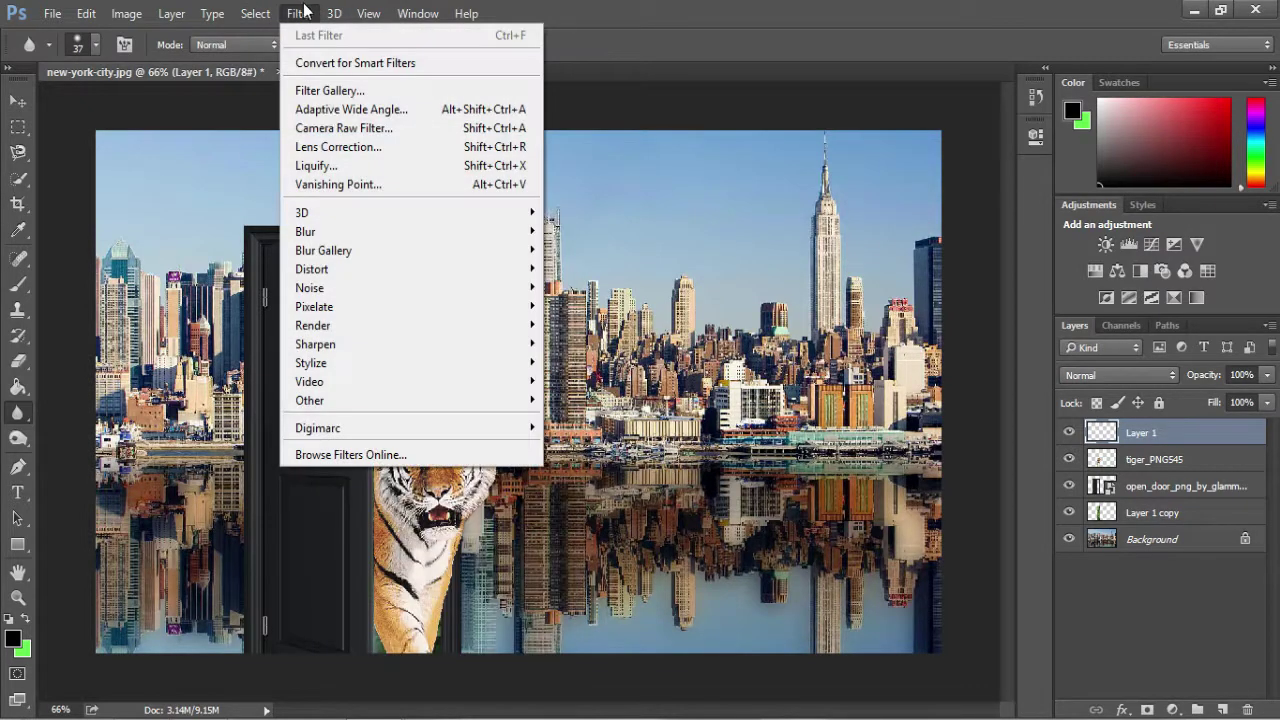
pyautogui.moveTo(354, 331)
pyautogui.click(569, 327)
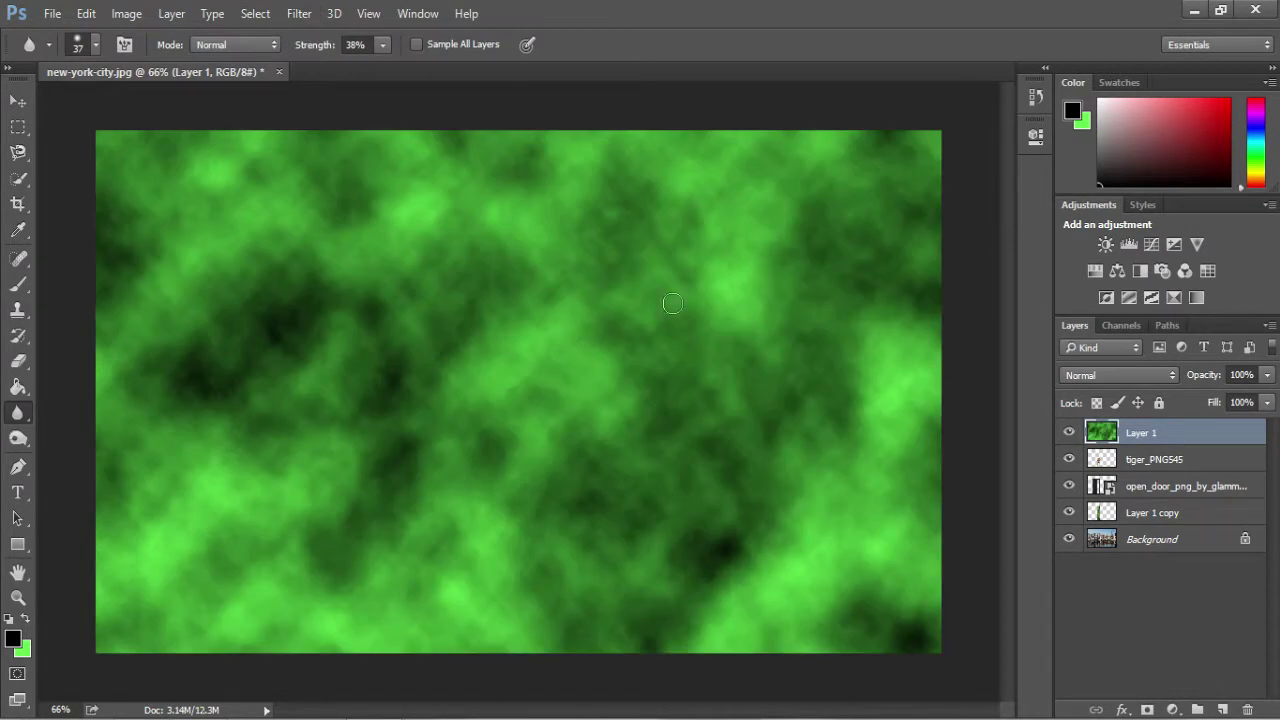
pyautogui.click(1113, 374)
pyautogui.click(1080, 130)
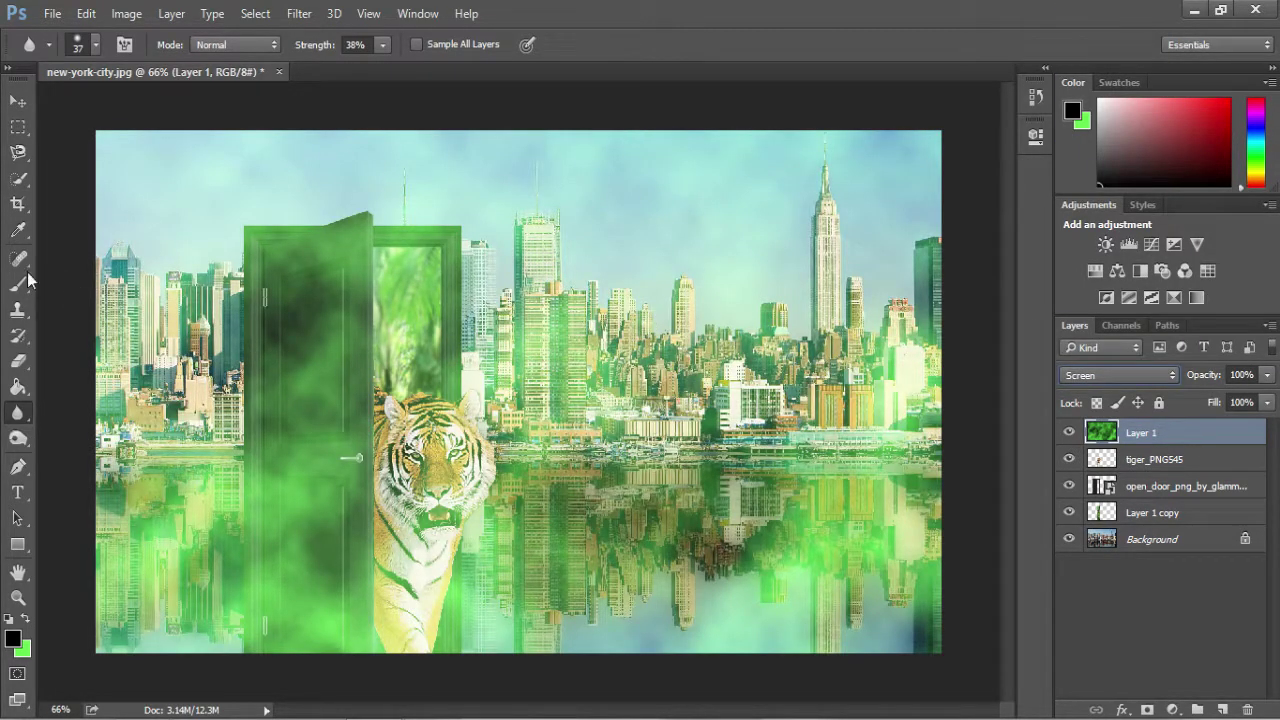
# Step: Erase the cloud glow from the sky, keeping it only around the doorway
pyautogui.click(18, 361)
pyautogui.moveTo(71, 134)
pyautogui.mouseDown()
pyautogui.moveTo(341, 243)
pyautogui.moveTo(690, 168)
pyautogui.moveTo(568, 148)
pyautogui.moveTo(630, 136)
pyautogui.mouseUp()
pyautogui.hotkey('ctrl', 'z')
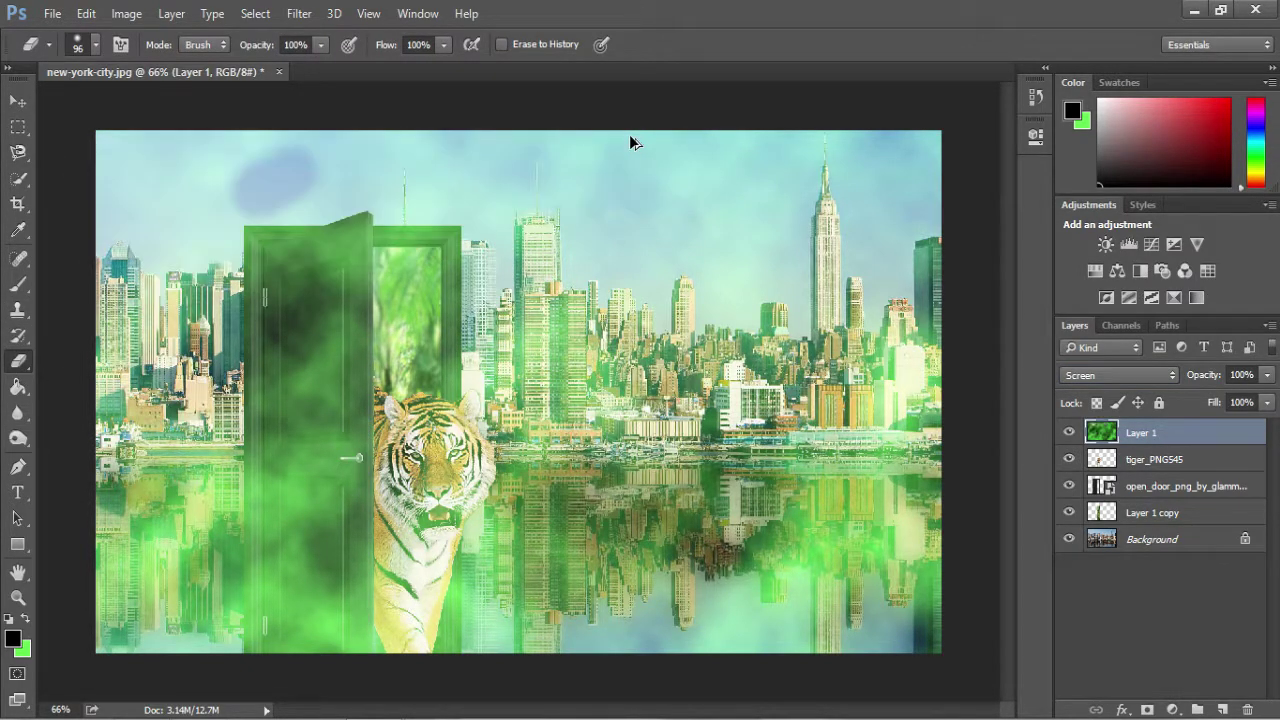
pyautogui.moveTo(443, 180)
pyautogui.mouseDown()
pyautogui.moveTo(225, 190)
pyautogui.moveTo(518, 177)
pyautogui.moveTo(539, 162)
pyautogui.moveTo(59, 130)
pyautogui.moveTo(122, 213)
pyautogui.moveTo(114, 258)
pyautogui.moveTo(171, 644)
pyautogui.moveTo(239, 214)
pyautogui.moveTo(216, 646)
pyautogui.moveTo(83, 603)
pyautogui.moveTo(91, 695)
pyautogui.moveTo(277, 650)
pyautogui.moveTo(308, 672)
pyautogui.moveTo(335, 608)
pyautogui.moveTo(338, 654)
pyautogui.moveTo(335, 500)
pyautogui.moveTo(263, 340)
pyautogui.moveTo(271, 186)
pyautogui.moveTo(291, 202)
pyautogui.moveTo(312, 186)
pyautogui.moveTo(318, 444)
pyautogui.moveTo(327, 340)
pyautogui.moveTo(334, 431)
pyautogui.moveTo(337, 392)
pyautogui.moveTo(331, 248)
pyautogui.moveTo(339, 221)
pyautogui.moveTo(343, 347)
pyautogui.moveTo(358, 203)
pyautogui.moveTo(460, 200)
pyautogui.moveTo(441, 201)
pyautogui.moveTo(519, 177)
pyautogui.moveTo(694, 177)
pyautogui.moveTo(750, 127)
pyautogui.moveTo(367, 110)
pyautogui.moveTo(614, 141)
pyautogui.moveTo(546, 168)
pyautogui.moveTo(859, 153)
pyautogui.moveTo(858, 139)
pyautogui.moveTo(903, 187)
pyautogui.moveTo(555, 249)
pyautogui.moveTo(494, 247)
pyautogui.moveTo(487, 214)
pyautogui.moveTo(497, 520)
pyautogui.moveTo(505, 465)
pyautogui.moveTo(473, 650)
pyautogui.moveTo(468, 620)
pyautogui.moveTo(488, 563)
pyautogui.moveTo(503, 648)
pyautogui.moveTo(505, 560)
pyautogui.moveTo(424, 477)
pyautogui.moveTo(422, 448)
pyautogui.moveTo(405, 592)
pyautogui.moveTo(443, 663)
pyautogui.moveTo(563, 663)
pyautogui.moveTo(578, 620)
pyautogui.moveTo(745, 595)
pyautogui.moveTo(910, 625)
pyautogui.moveTo(665, 515)
pyautogui.moveTo(660, 455)
pyautogui.moveTo(930, 385)
pyautogui.moveTo(886, 243)
pyautogui.moveTo(920, 172)
pyautogui.moveTo(925, 310)
pyautogui.moveTo(580, 243)
pyautogui.moveTo(560, 290)
pyautogui.moveTo(520, 541)
pyautogui.moveTo(584, 283)
pyautogui.moveTo(546, 218)
pyautogui.moveTo(555, 360)
pyautogui.moveTo(628, 510)
pyautogui.moveTo(605, 575)
pyautogui.mouseUp()
pyautogui.moveTo(527, 458)
pyautogui.mouseDown()
pyautogui.moveTo(485, 240)
pyautogui.moveTo(486, 332)
pyautogui.mouseUp()
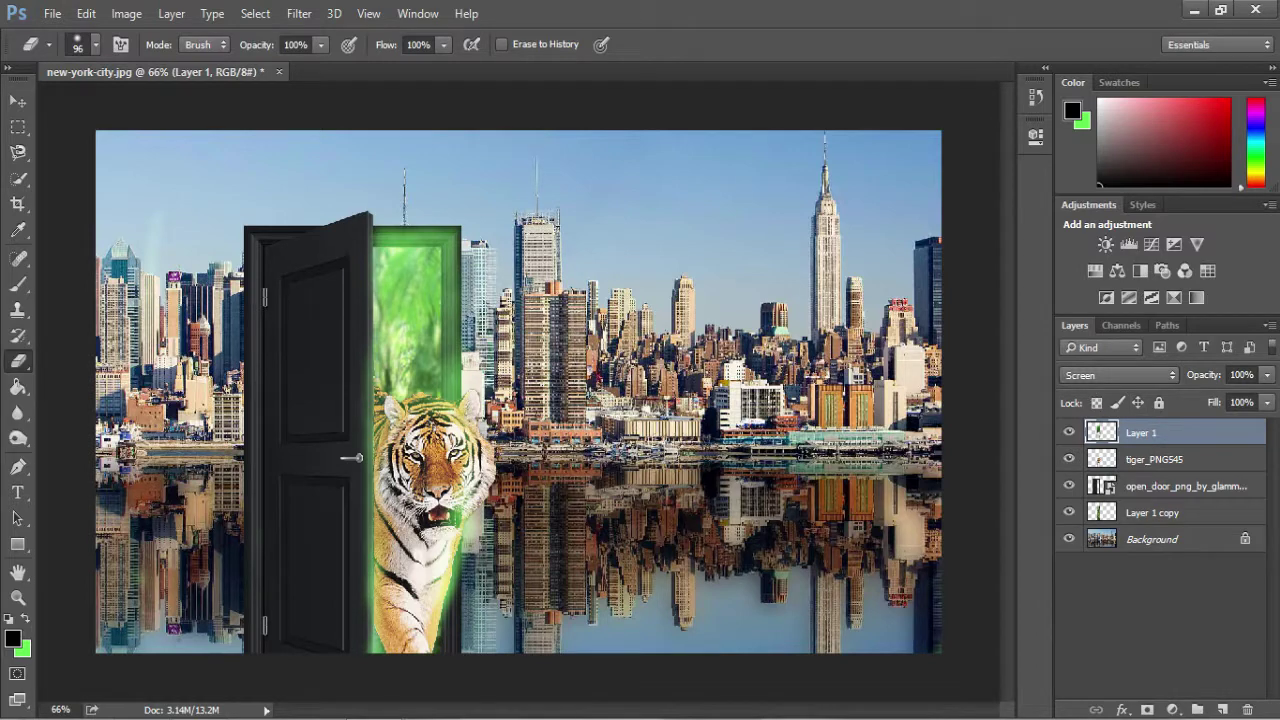
# Step: Set Layer 1 to 42% opacity and give the Smudge tool a 57 px brush
pyautogui.click(1268, 375)
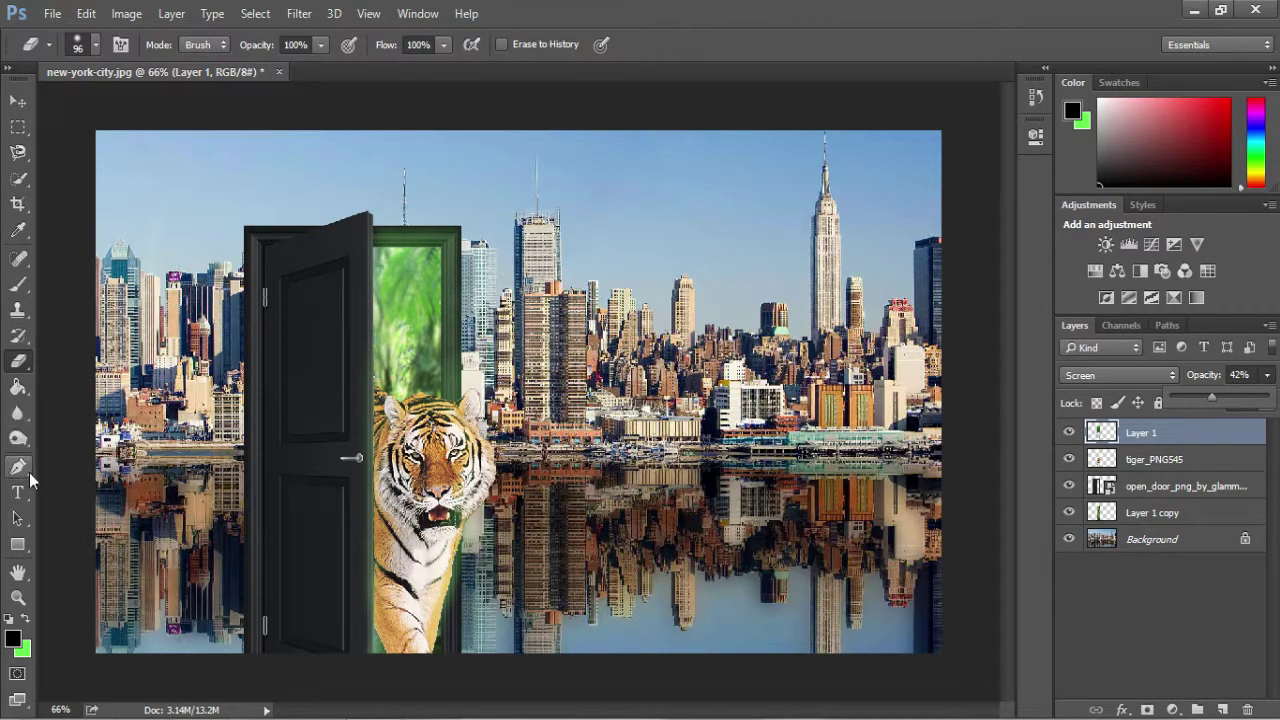
pyautogui.click(18, 412)
pyautogui.click(86, 446)
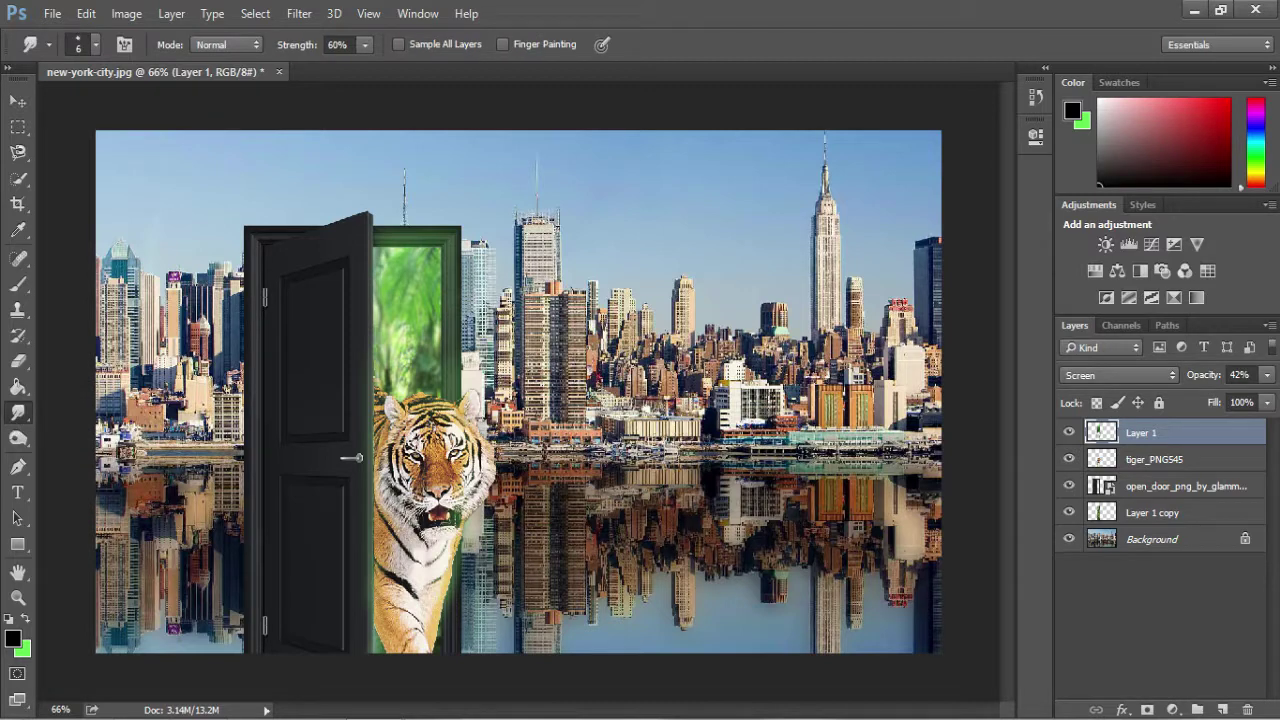
pyautogui.click(87, 46)
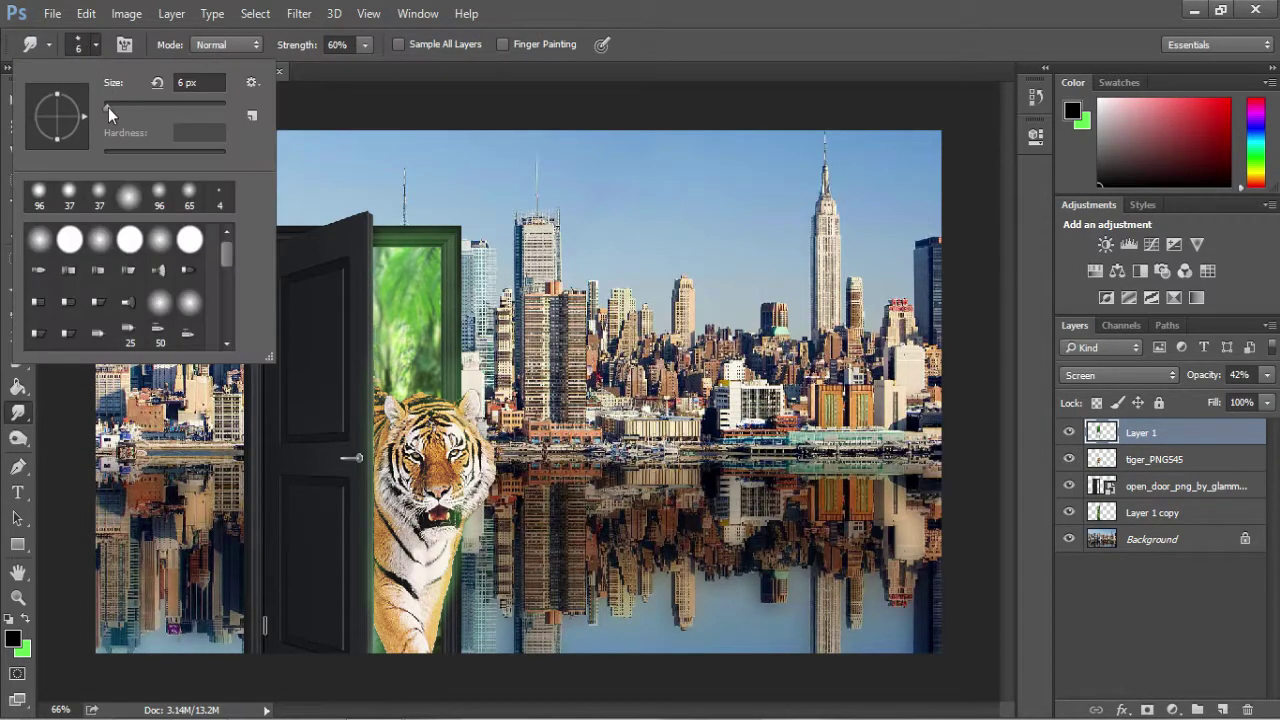
pyautogui.moveTo(108, 107); pyautogui.dragTo(138, 109)
pyautogui.click(12, 418)
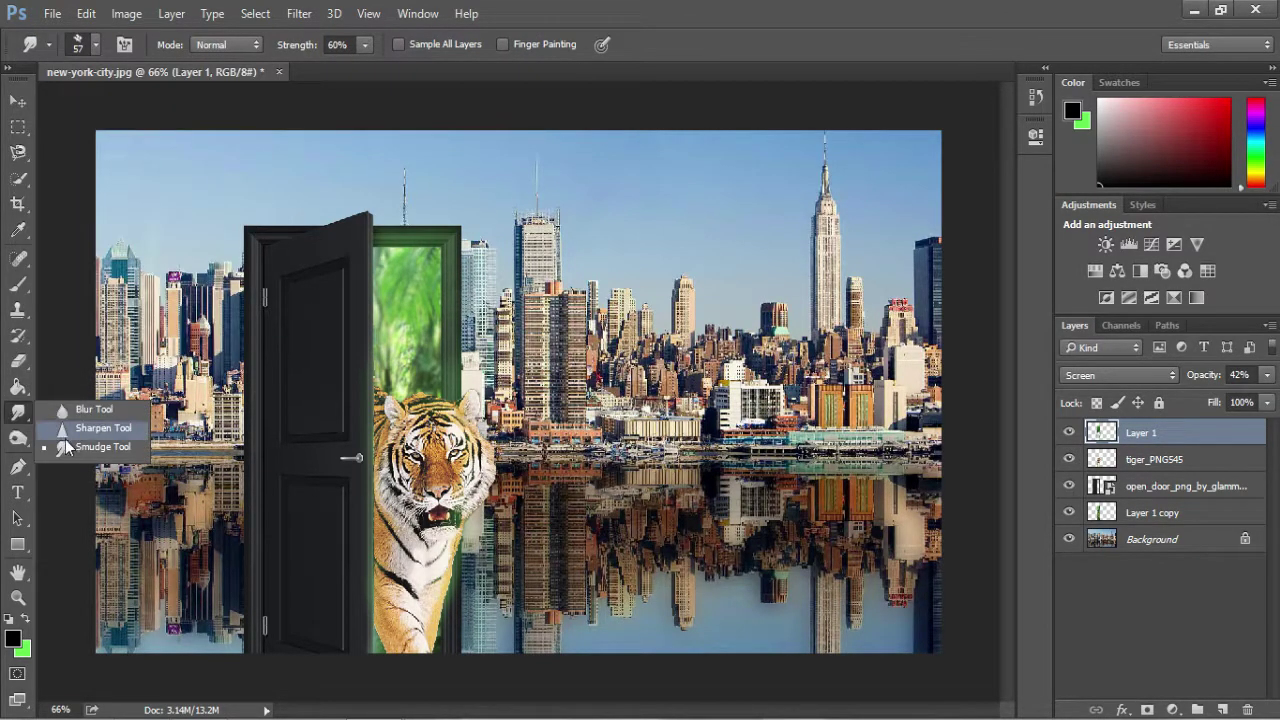
# Step: Switch from the Smudge tool to the Sharpen tool
pyautogui.click(86, 446)
pyautogui.click(14, 414)
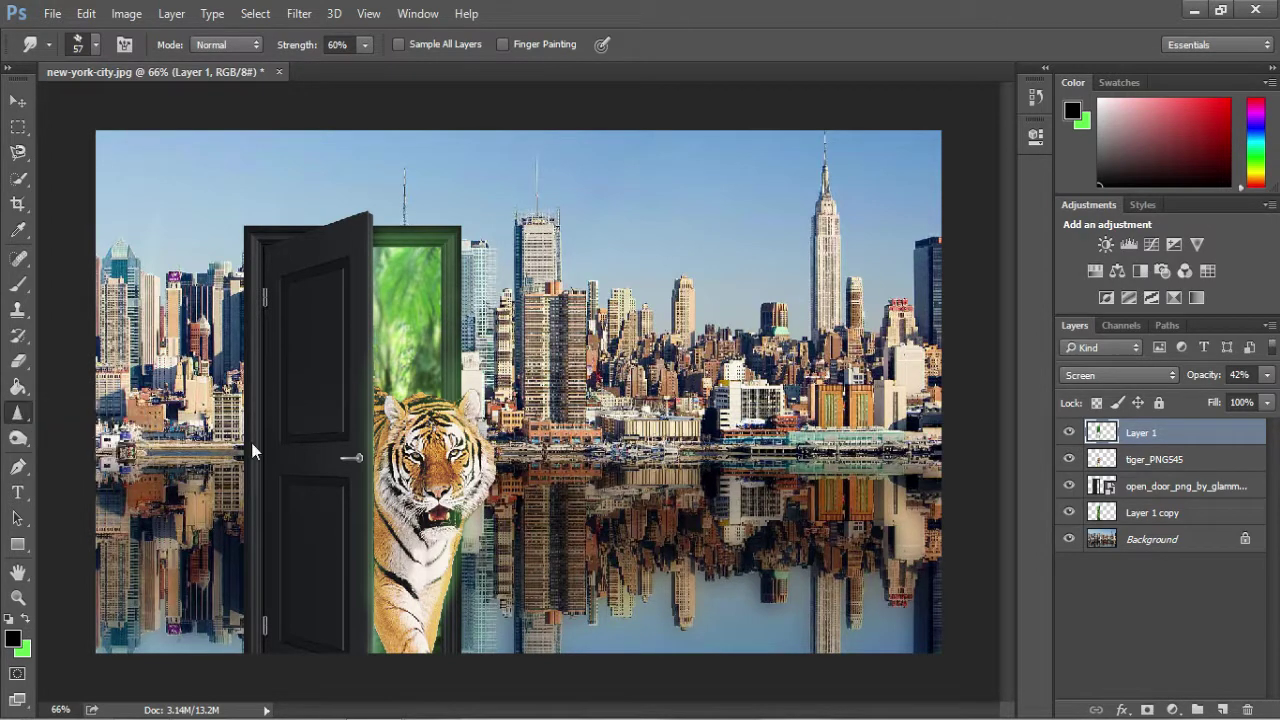
pyautogui.click(86, 427)
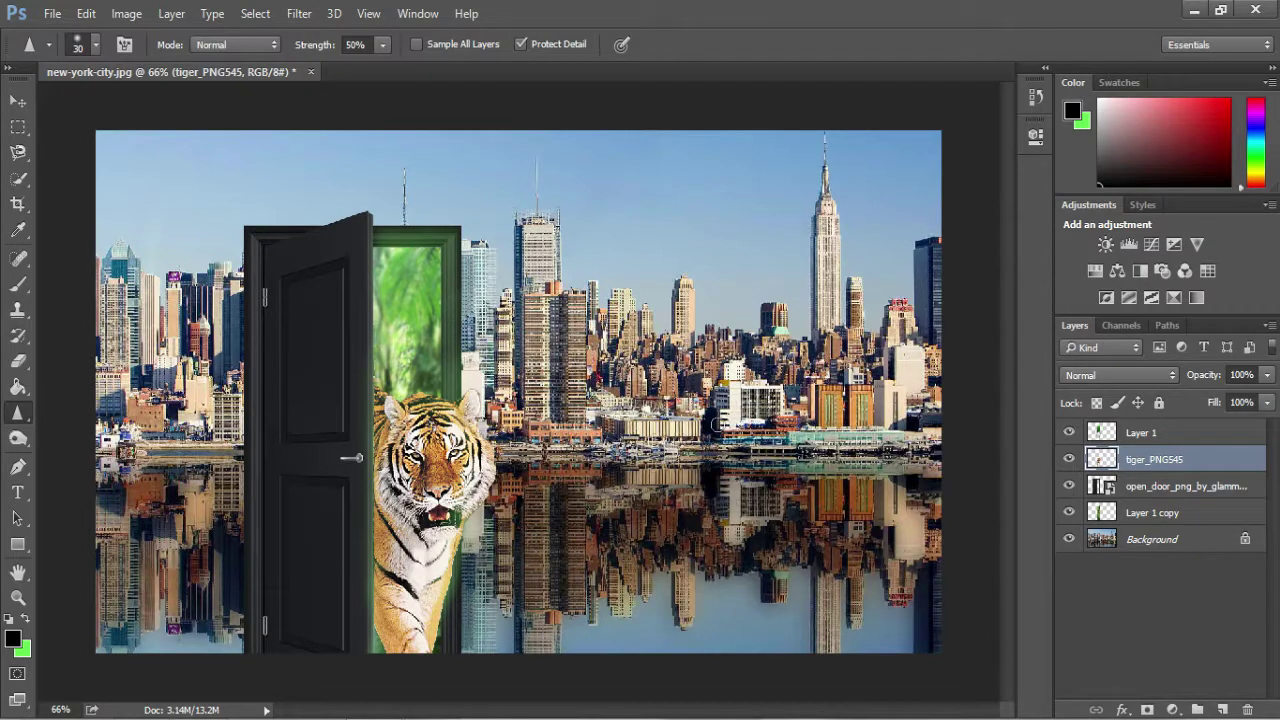
# Step: Add a Black & White adjustment layer above the Background at 67% opacity
pyautogui.click(1152, 540)
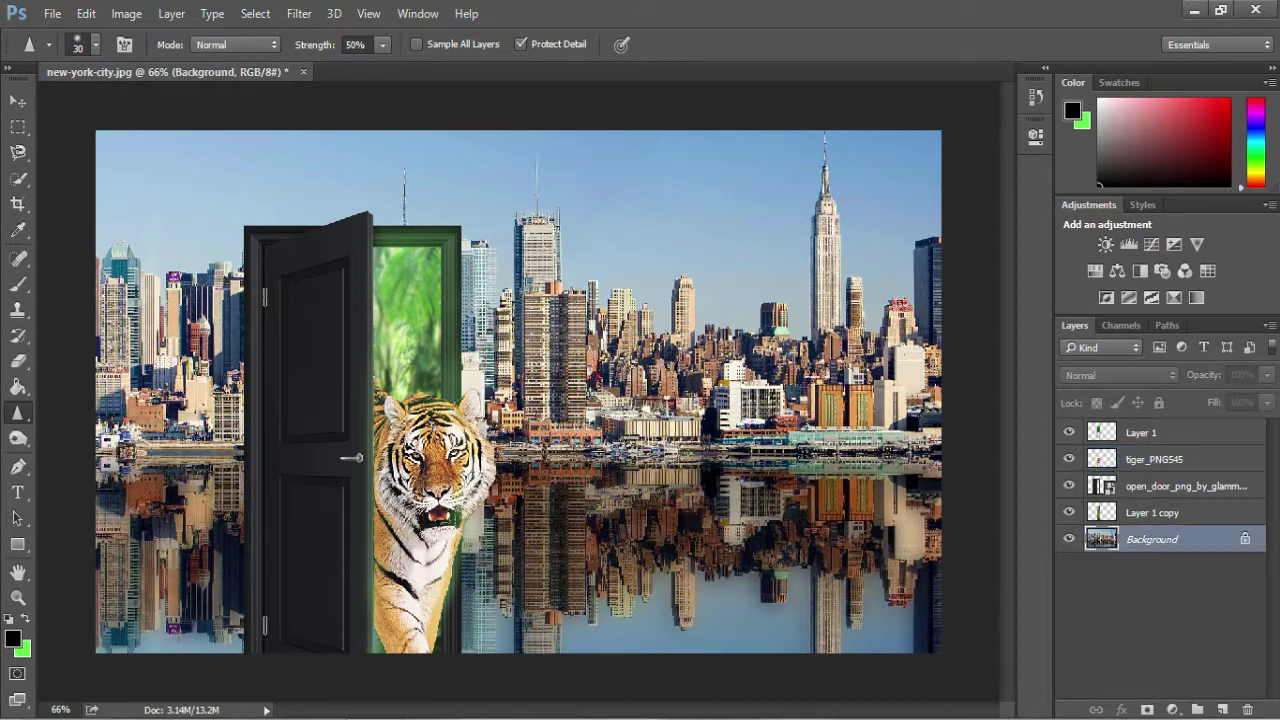
pyautogui.click(1172, 709)
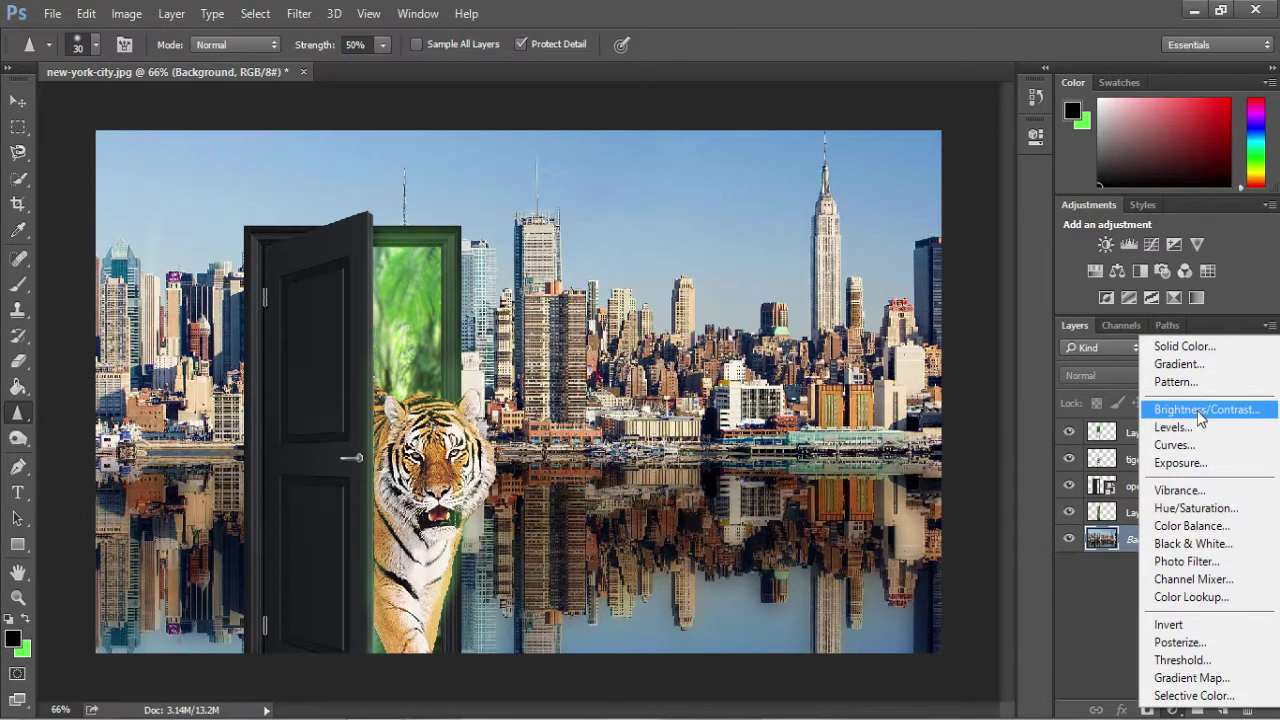
pyautogui.click(1191, 548)
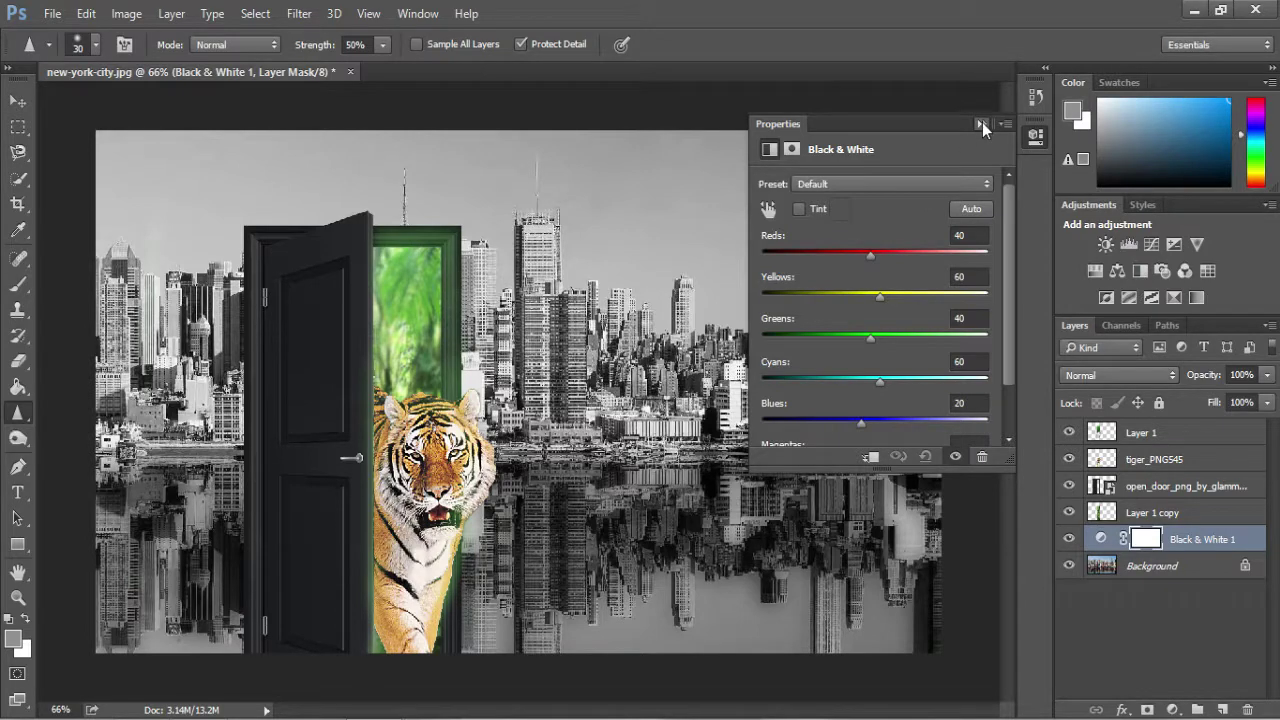
pyautogui.click(982, 123)
pyautogui.click(1267, 375)
pyautogui.moveTo(1267, 398); pyautogui.dragTo(1235, 396)
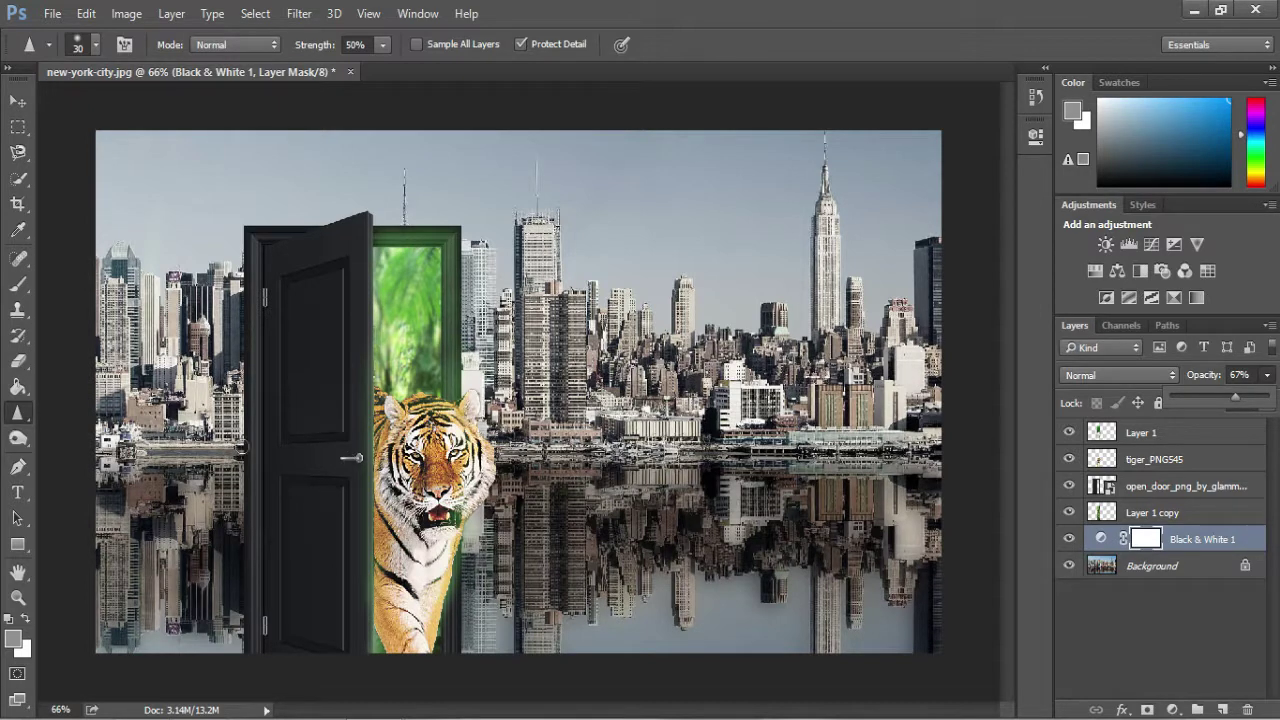
# Step: Set the foreground colour to yellow
pyautogui.click(13, 640)
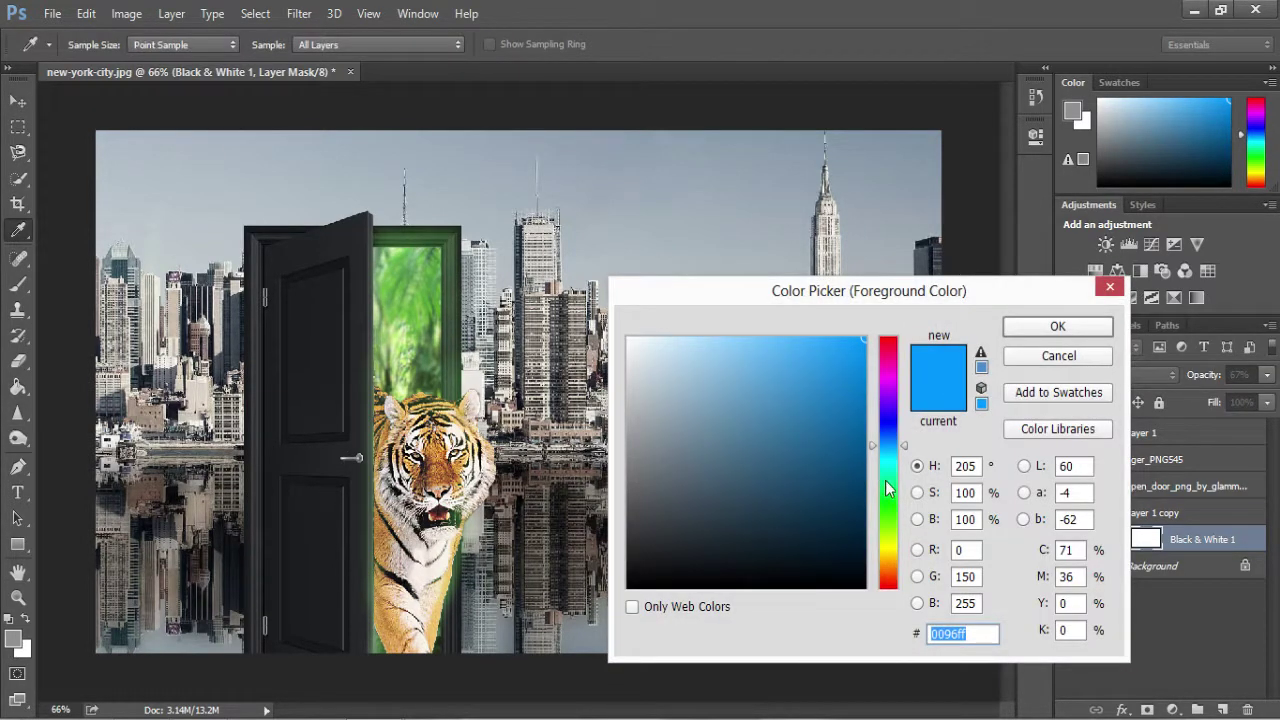
pyautogui.moveTo(886, 493); pyautogui.dragTo(892, 552)
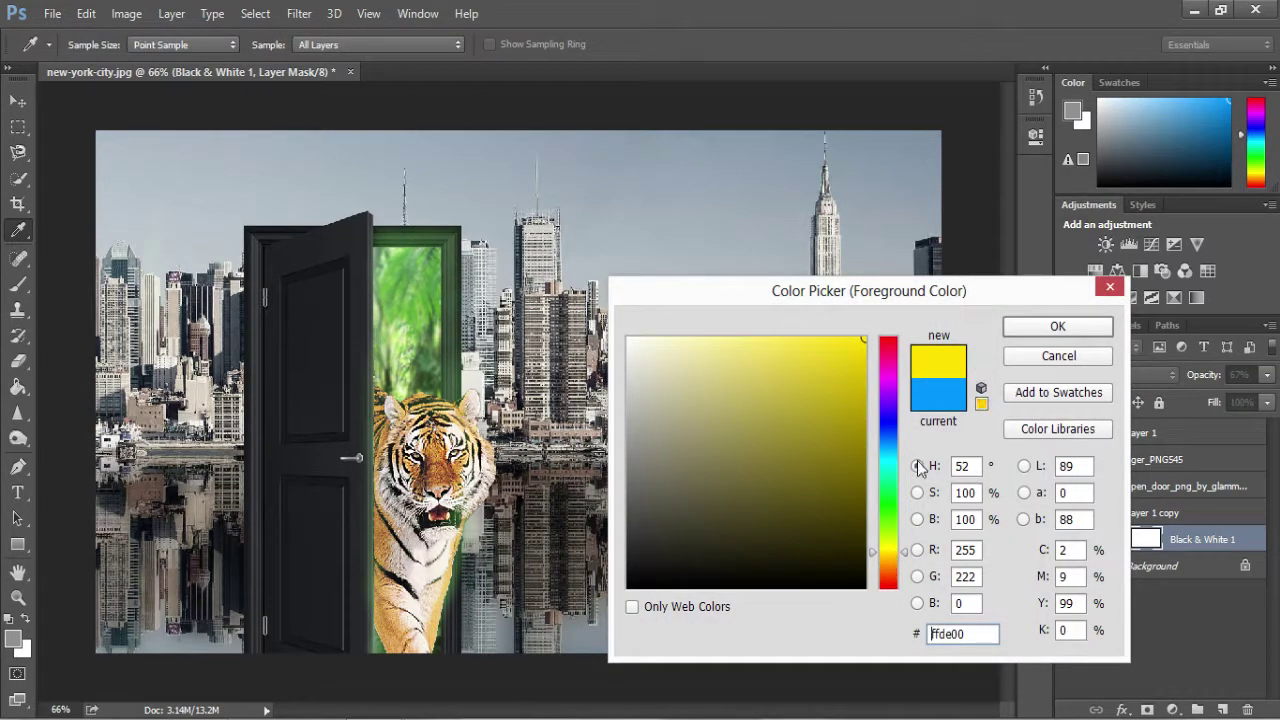
pyautogui.click(1058, 327)
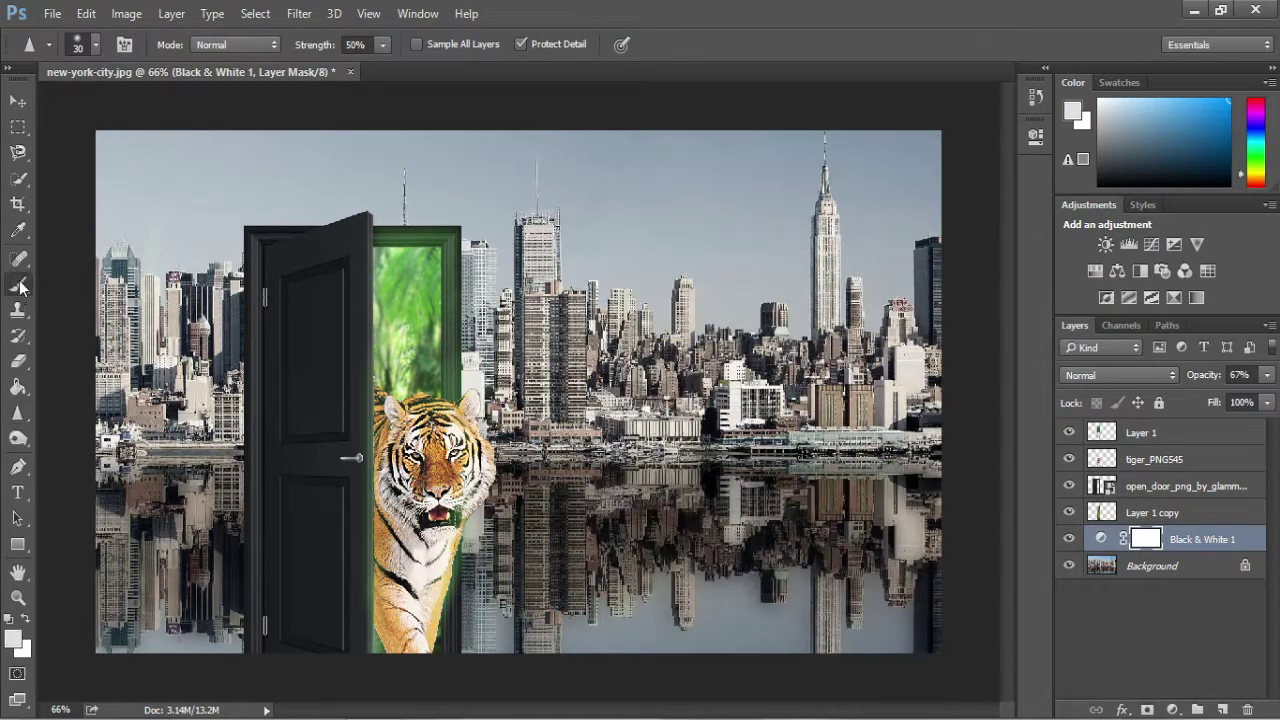
# Step: Create Layer 2 at the top of the stack and set a 43 px brush
pyautogui.click(20, 287)
pyautogui.click(1222, 709)
pyautogui.moveTo(1150, 545); pyautogui.dragTo(1117, 426)
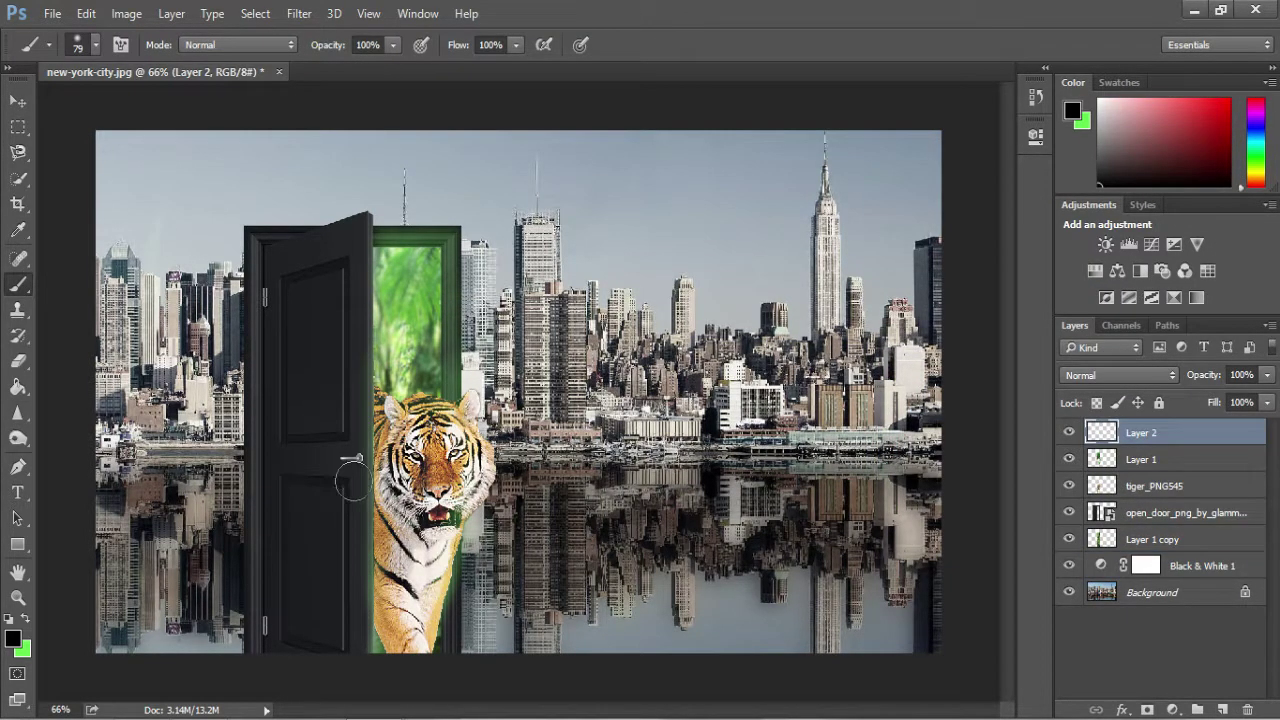
pyautogui.click(95, 44)
pyautogui.moveTo(143, 109); pyautogui.dragTo(129, 108)
pyautogui.press('Return')
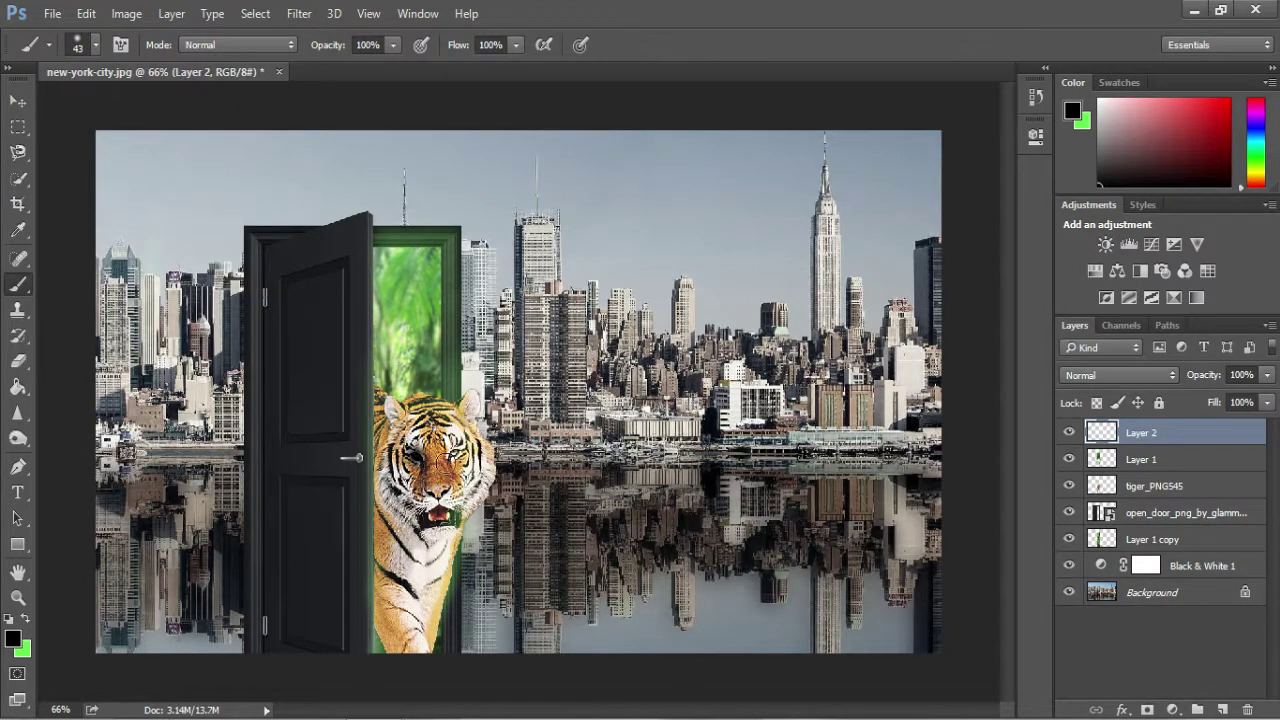
# Step: Pick a bright saturated yellow and paint over both of the tiger's eyes
pyautogui.click(14, 638)
pyautogui.moveTo(892, 516); pyautogui.dragTo(892, 554)
pyautogui.moveTo(829, 377); pyautogui.dragTo(995, 314)
pyautogui.click(1020, 325)
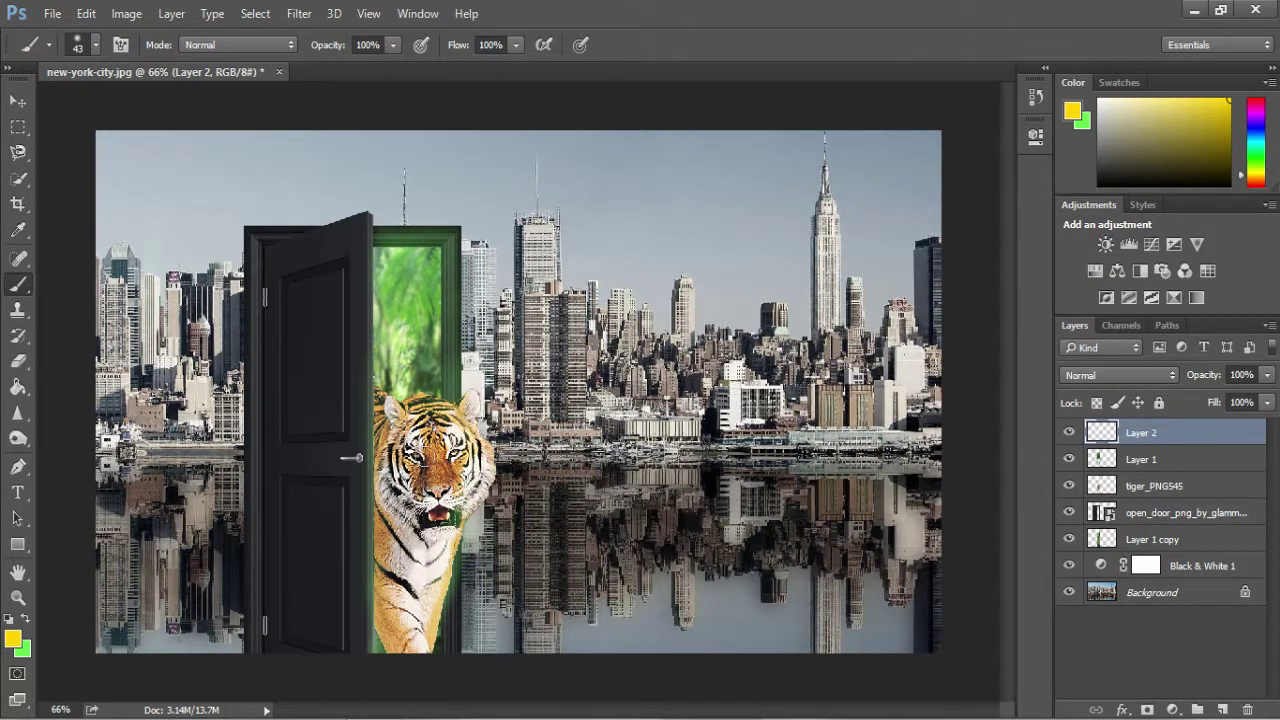
pyautogui.click(415, 457)
pyautogui.click(454, 455)
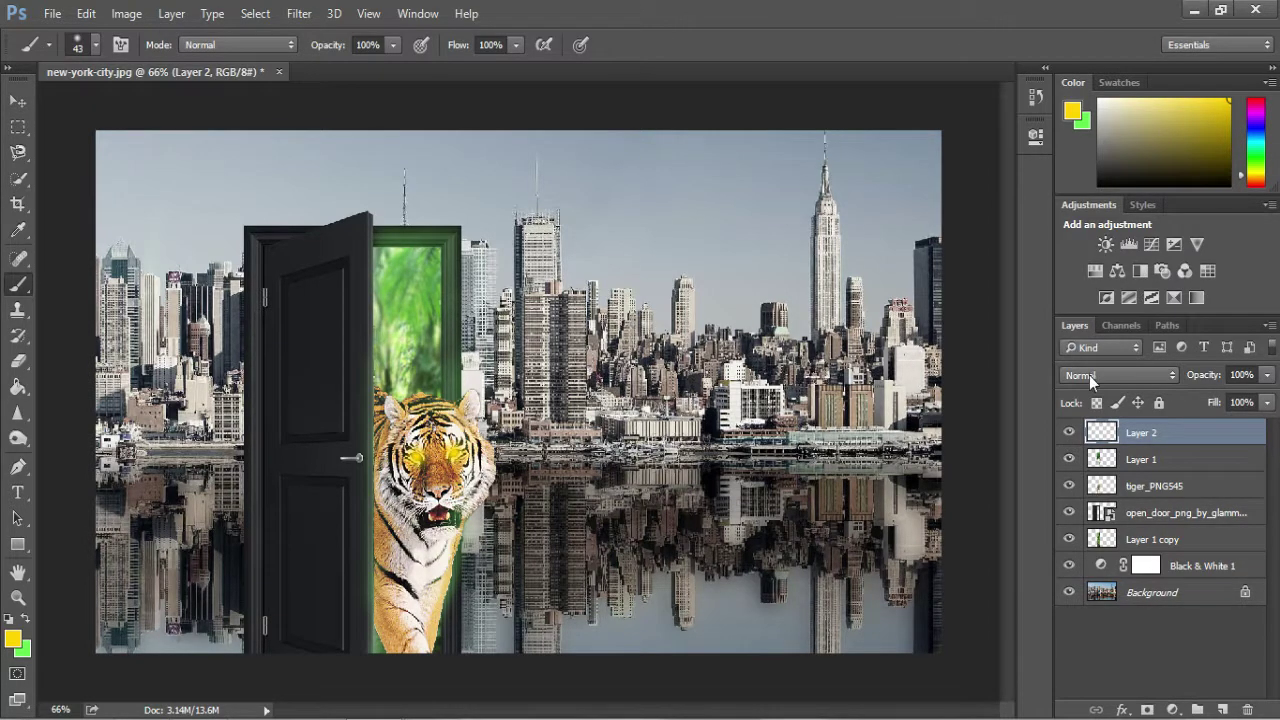
# Step: Set Layer 2 to Screen blending at 76% opacity
pyautogui.click(1089, 375)
pyautogui.click(1090, 116)
pyautogui.click(1267, 374)
pyautogui.moveTo(1268, 398); pyautogui.dragTo(1247, 402)
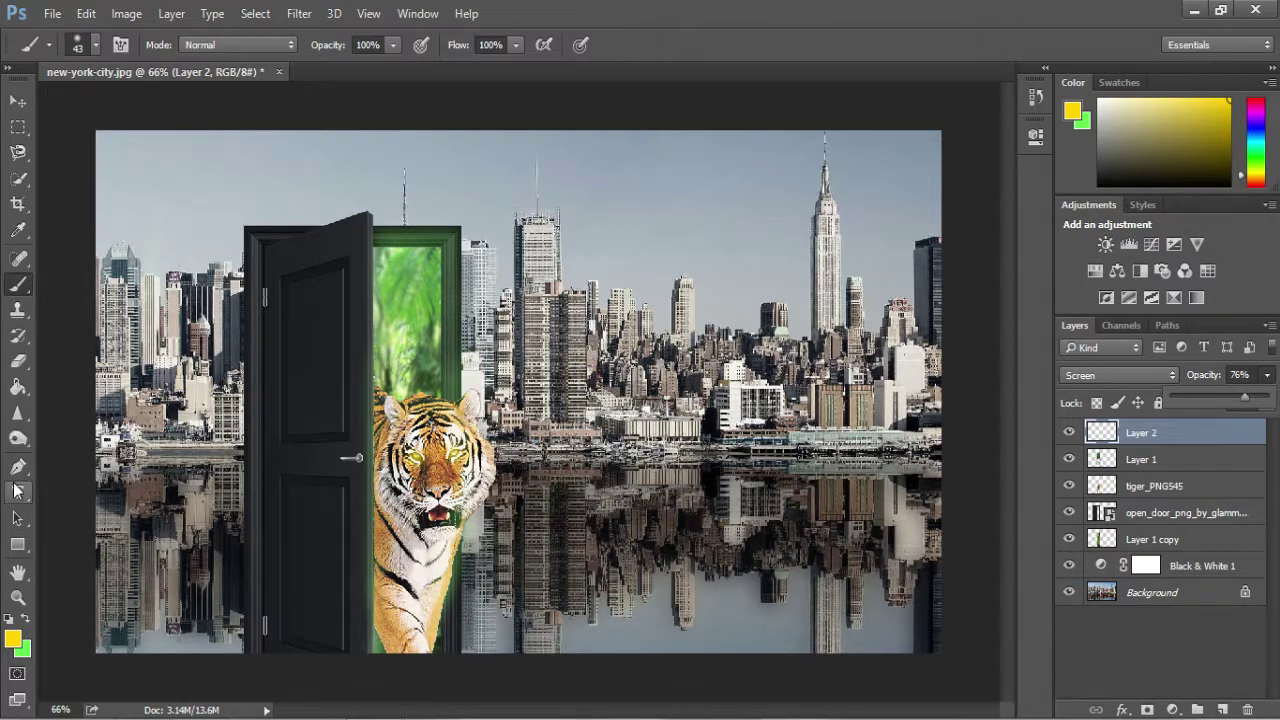
pyautogui.click(17, 490)
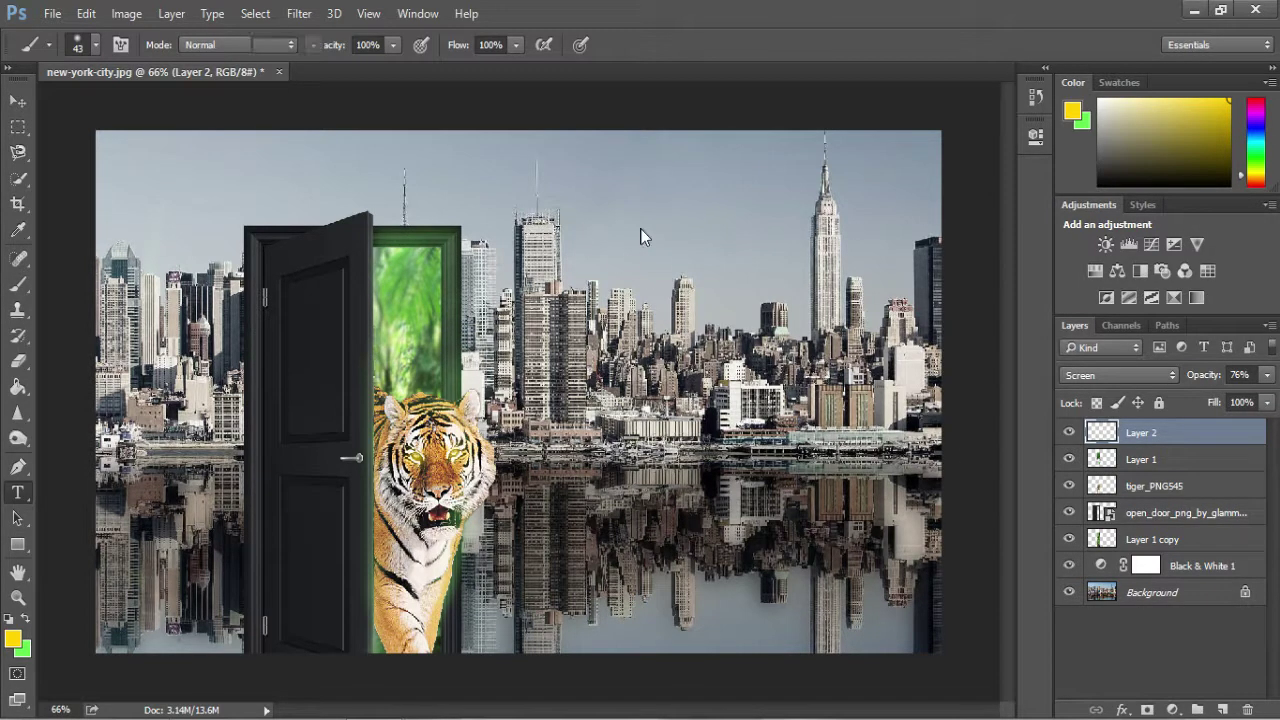
# Step: Type 'CONCRETE JUNGLE' in a text box over the sky and nudge it into place
pyautogui.moveTo(617, 210); pyautogui.dragTo(808, 296)
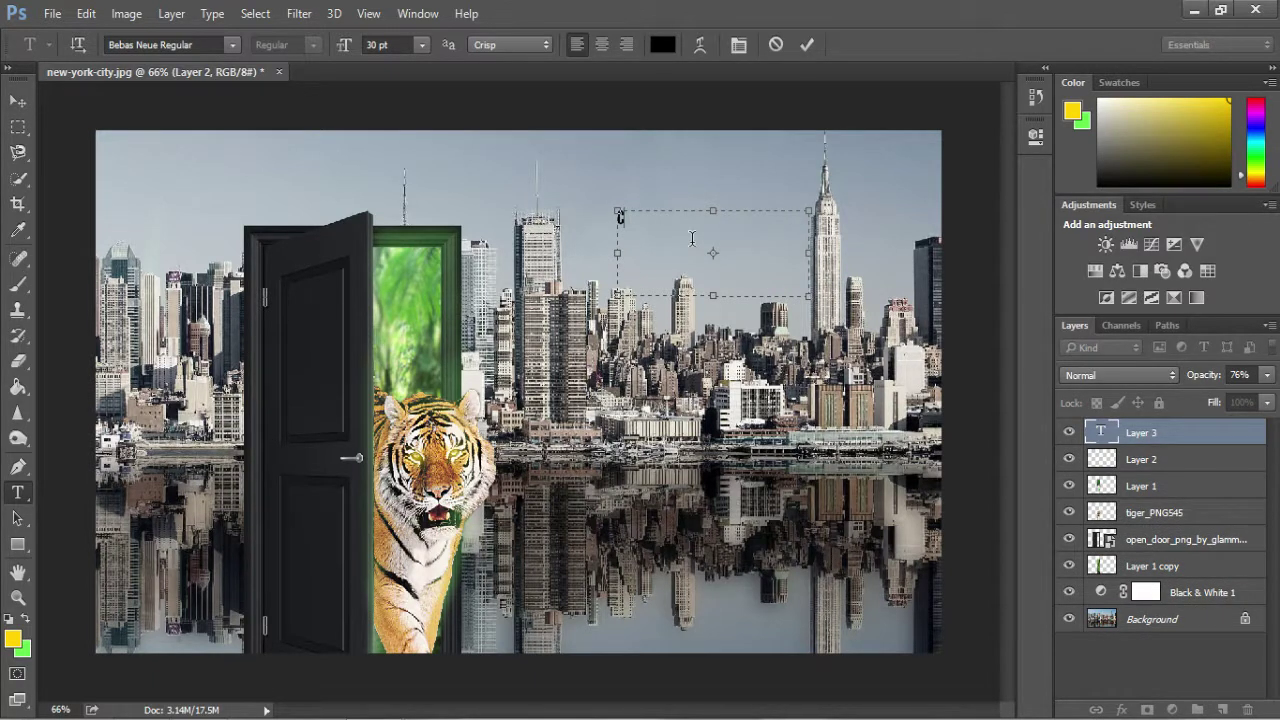
pyautogui.write('CONCRETE JUNGLE')
pyautogui.click(18, 101)
pyautogui.moveTo(680, 233)
pyautogui.mouseDown()
pyautogui.moveTo(640, 240)
pyautogui.moveTo(235, 185)
pyautogui.moveTo(156, 193)
pyautogui.moveTo(578, 185)
pyautogui.moveTo(666, 220)
pyautogui.moveTo(690, 245)
pyautogui.mouseUp()
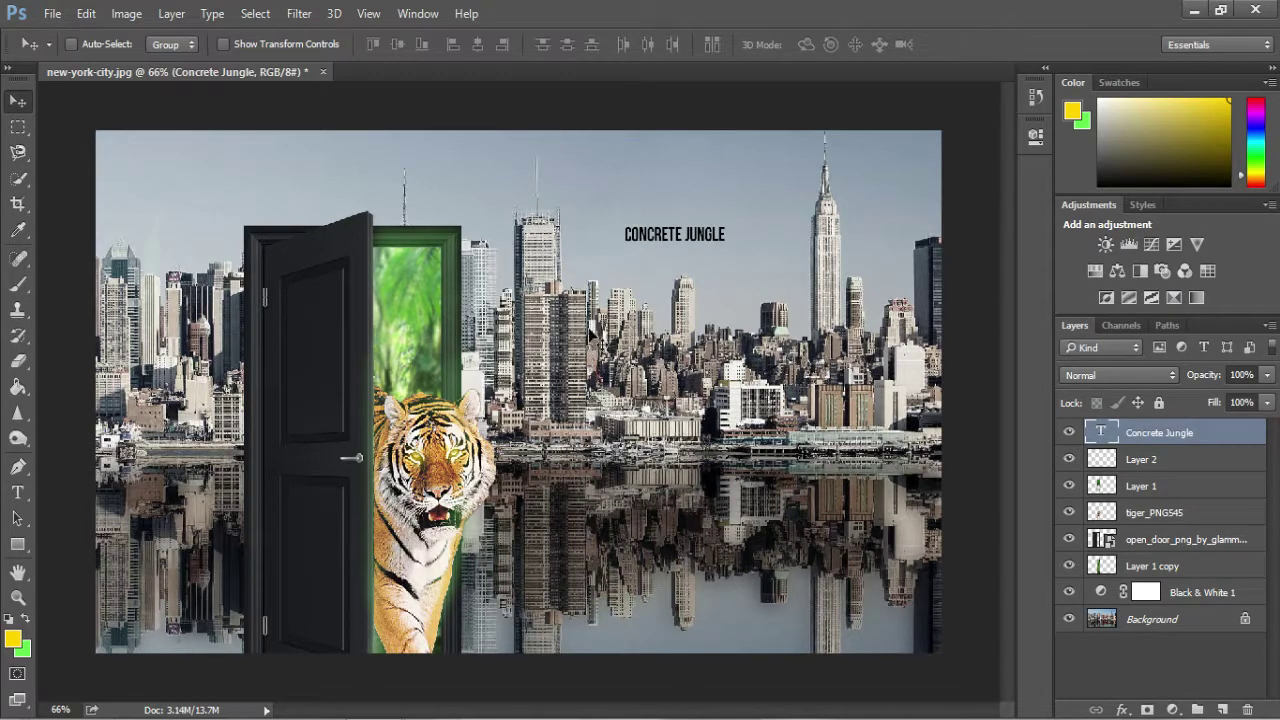
# Step: Duplicate the open_door layer
pyautogui.click(17, 492)
pyautogui.click(1185, 539)
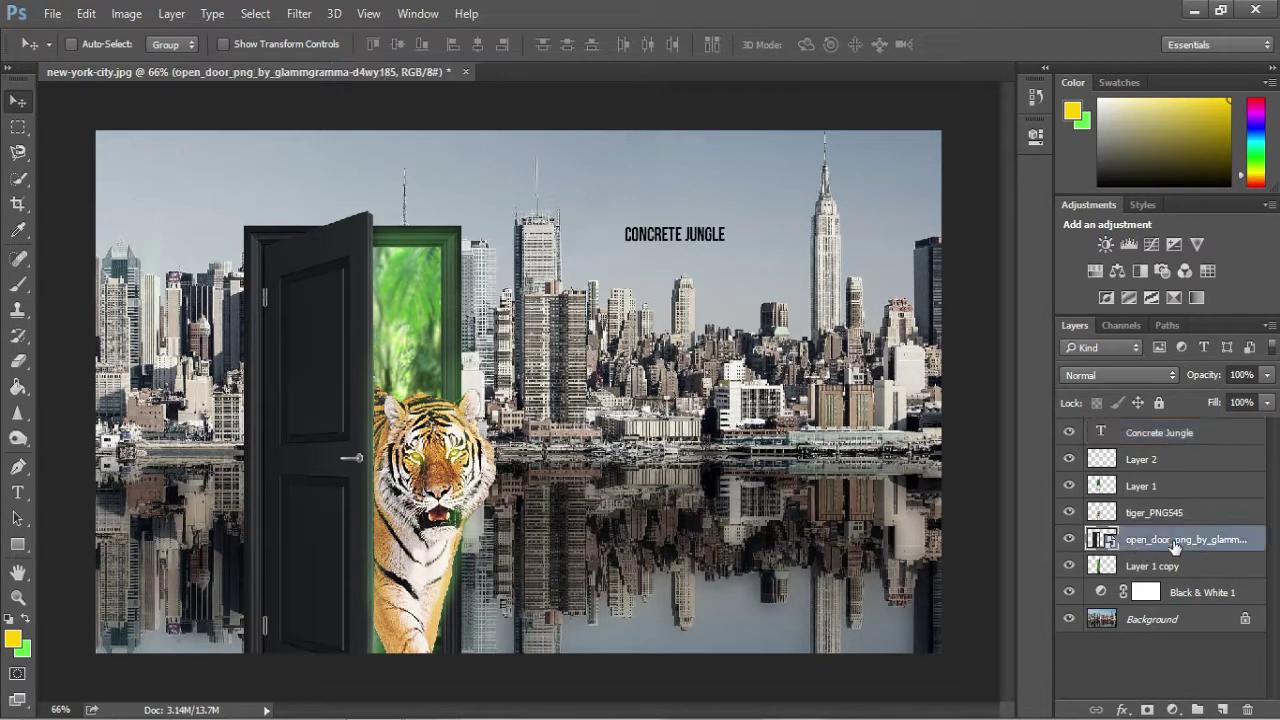
pyautogui.rightClick(1170, 545)
pyautogui.click(1205, 541)
pyautogui.rightClick(1207, 543)
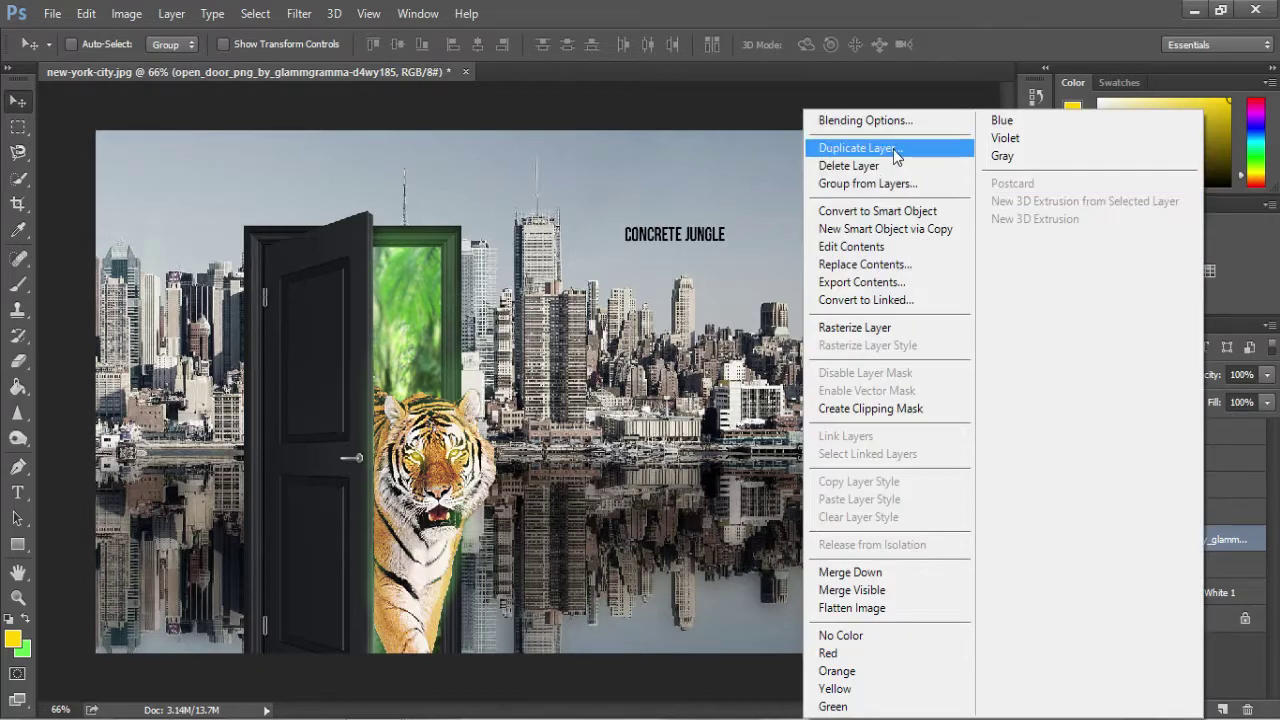
pyautogui.click(857, 146)
pyautogui.click(803, 221)
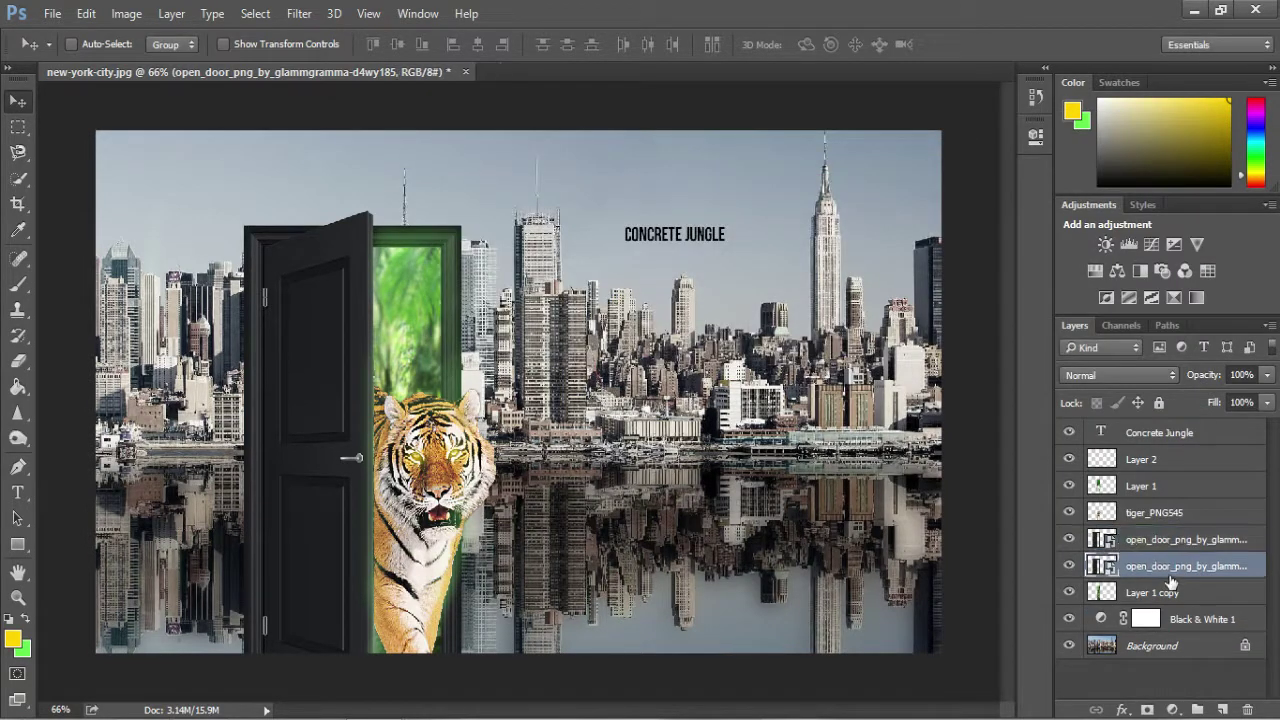
# Step: Apply a Motion Blur with 20 px distance to the door copy
pyautogui.click(297, 16)
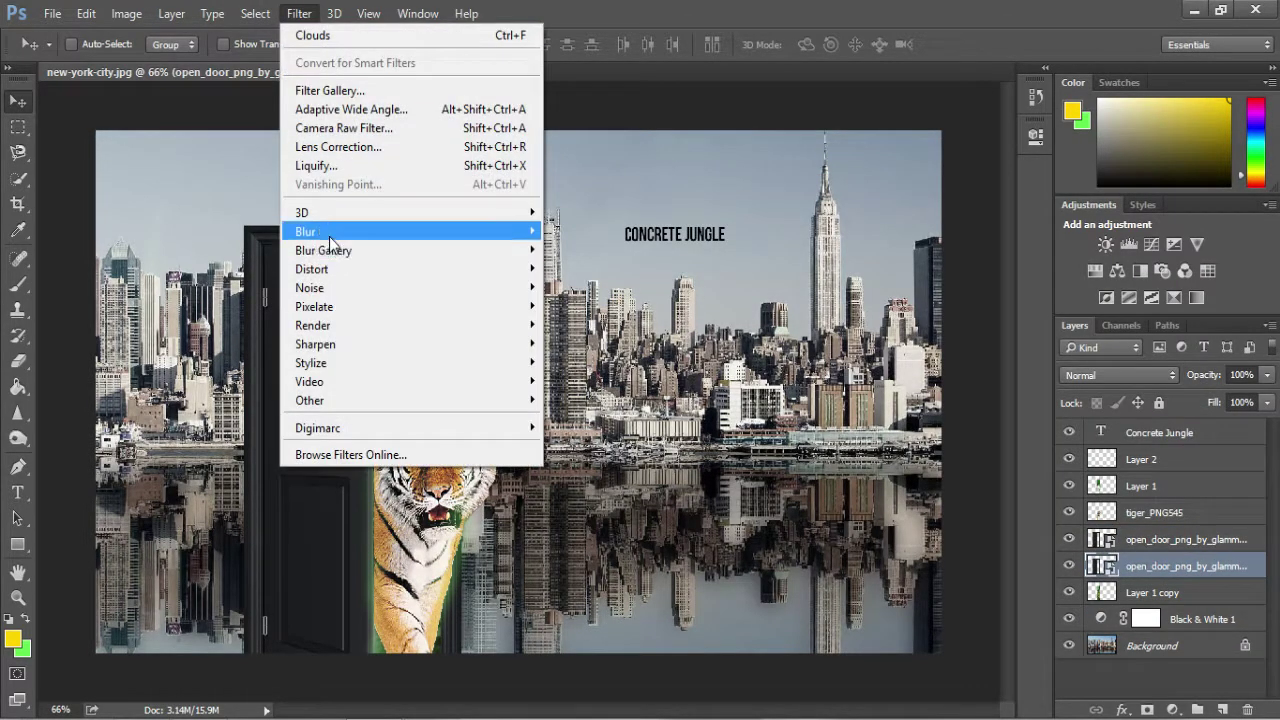
pyautogui.moveTo(329, 233)
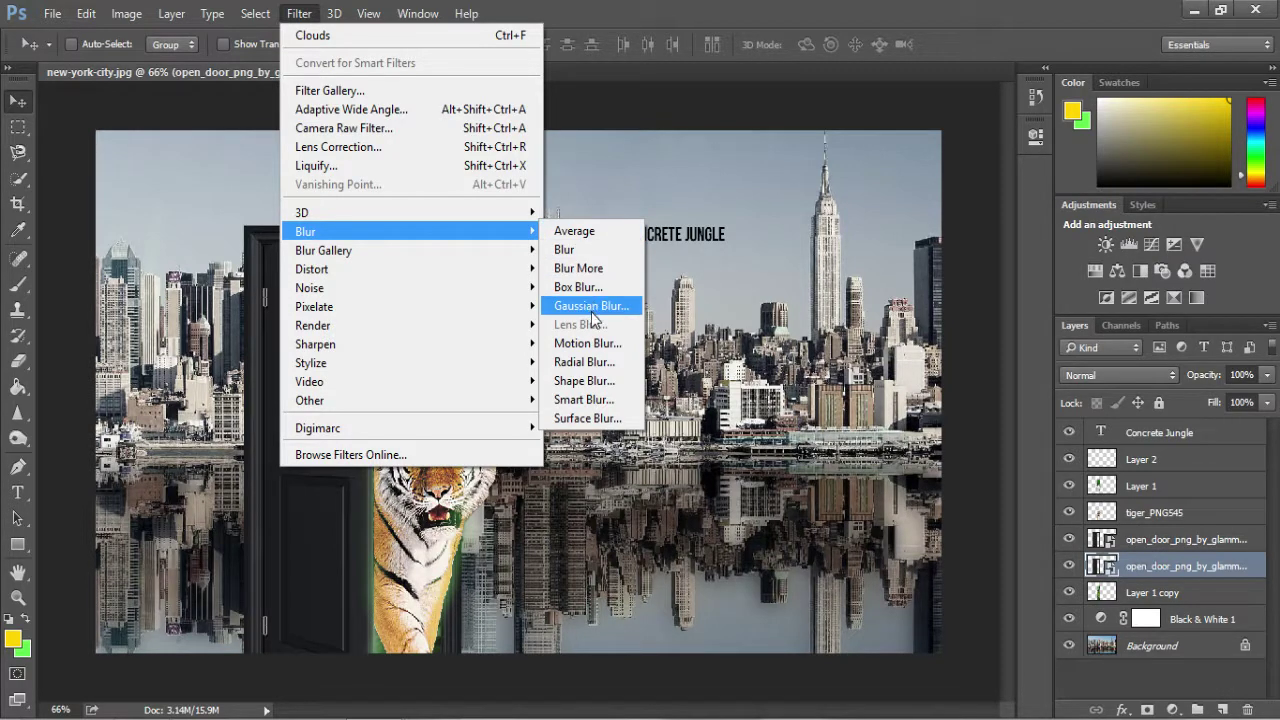
pyautogui.click(587, 343)
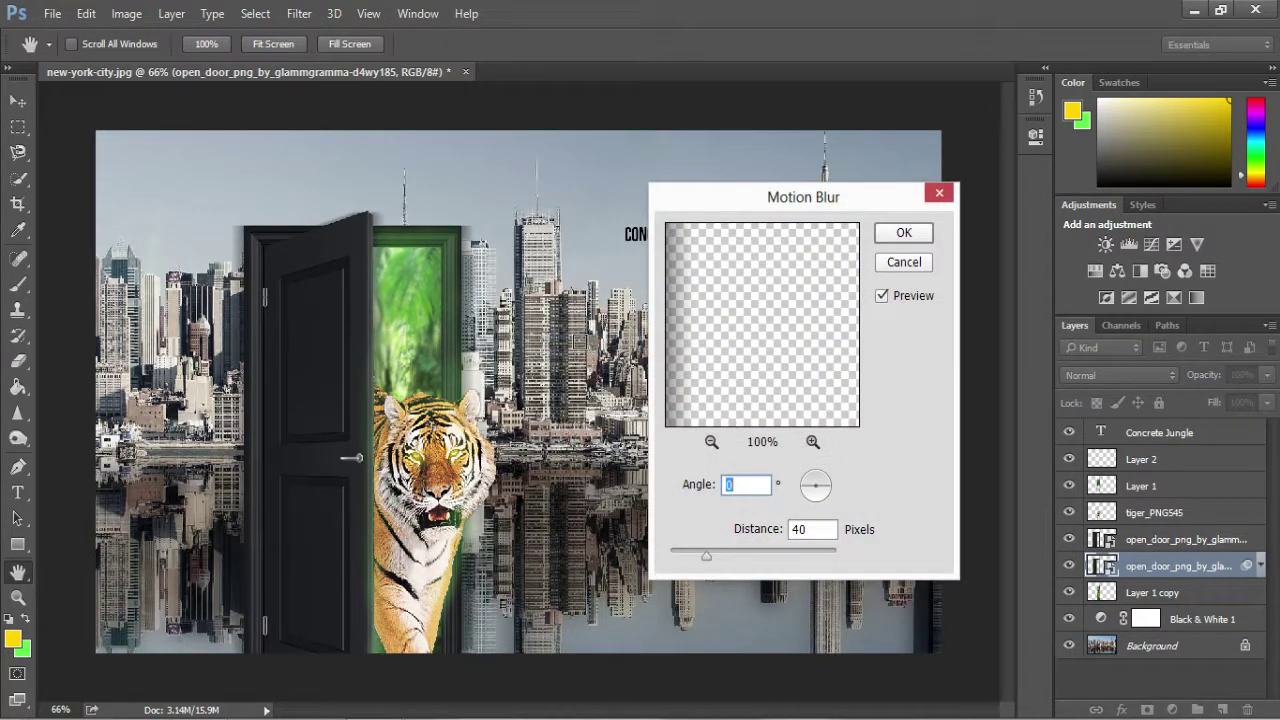
pyautogui.doubleClick(812, 529)
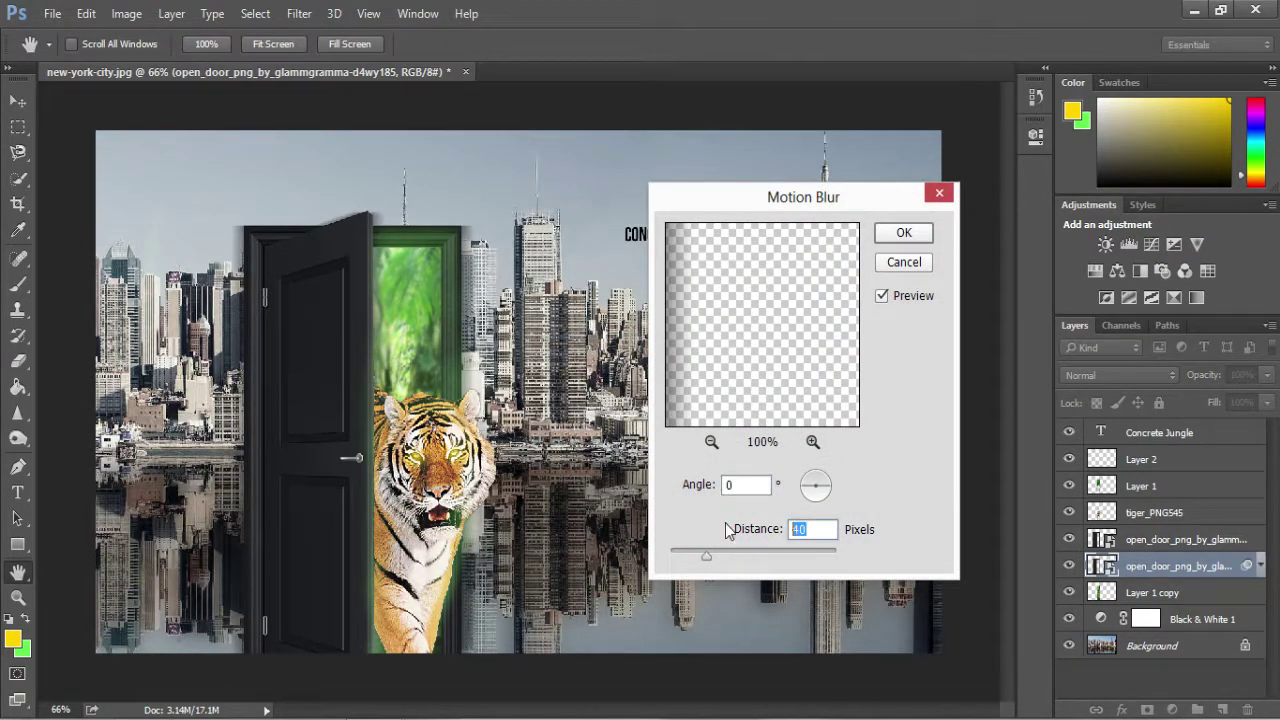
pyautogui.write('20')
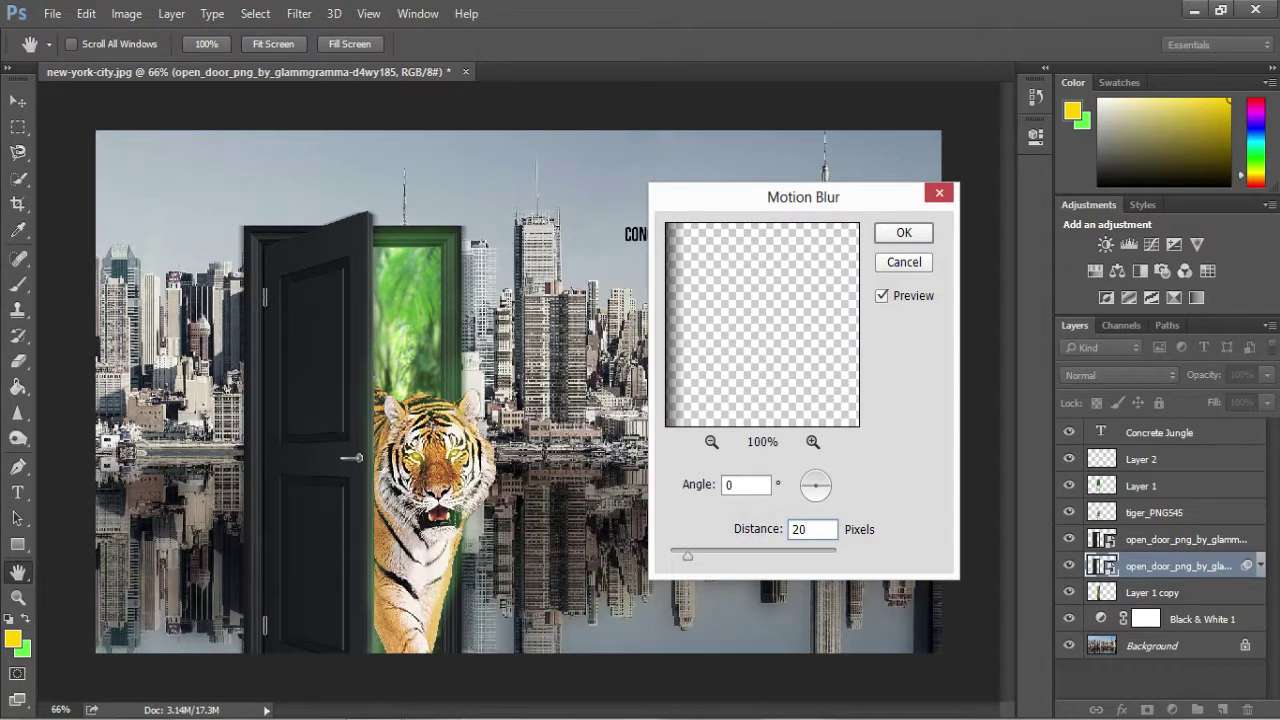
pyautogui.click(904, 232)
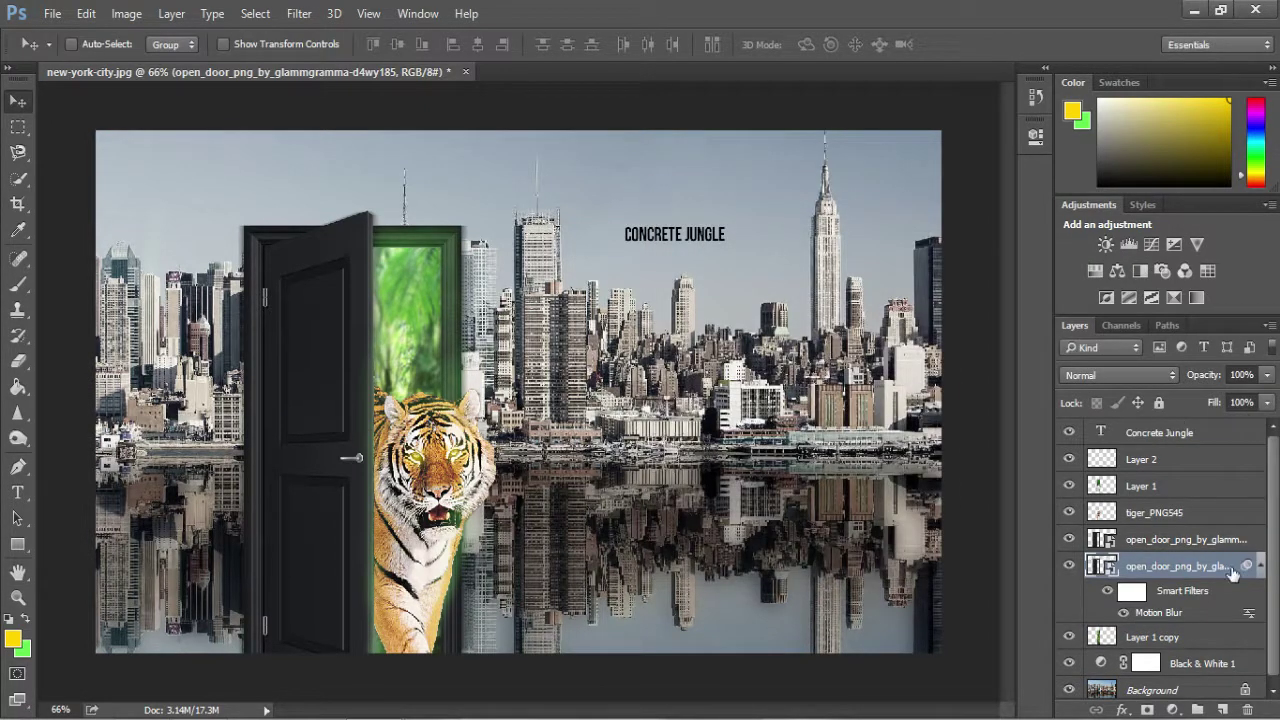
# Step: Set the blurred door layer's opacity to about 82%
pyautogui.click(1267, 374)
pyautogui.moveTo(1264, 398); pyautogui.dragTo(1209, 403)
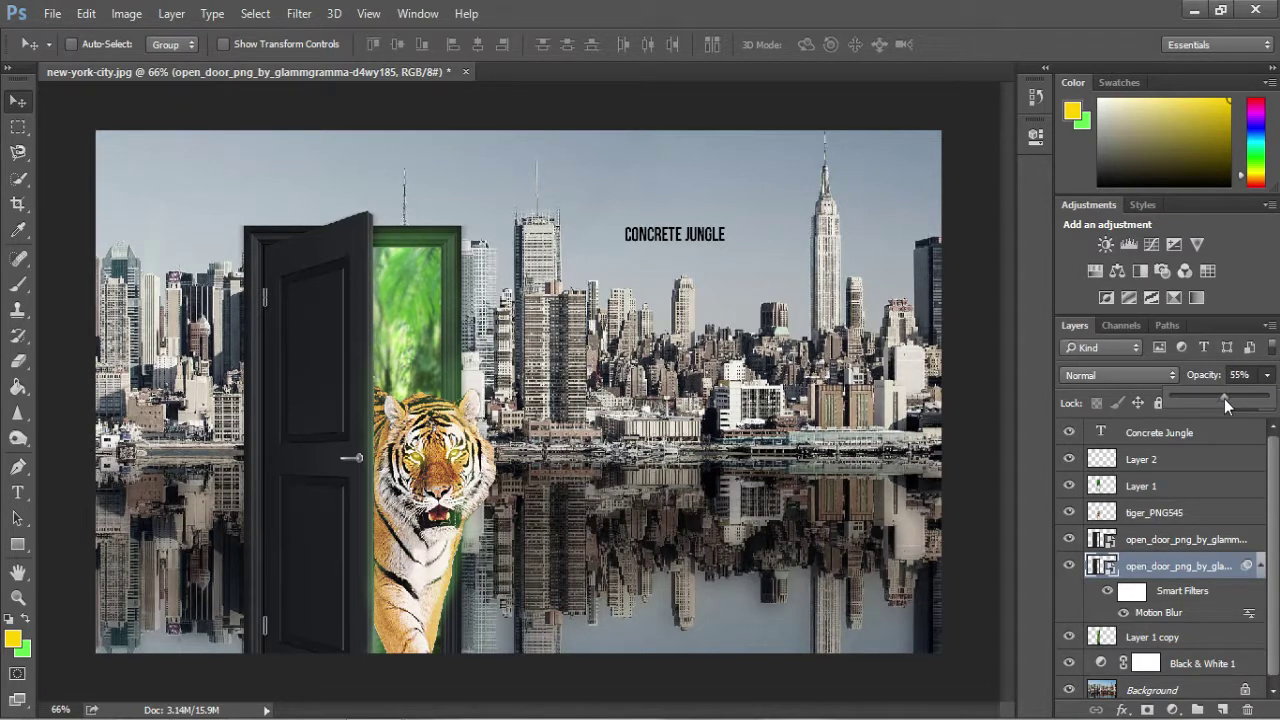
pyautogui.moveTo(1222, 396); pyautogui.dragTo(1257, 402)
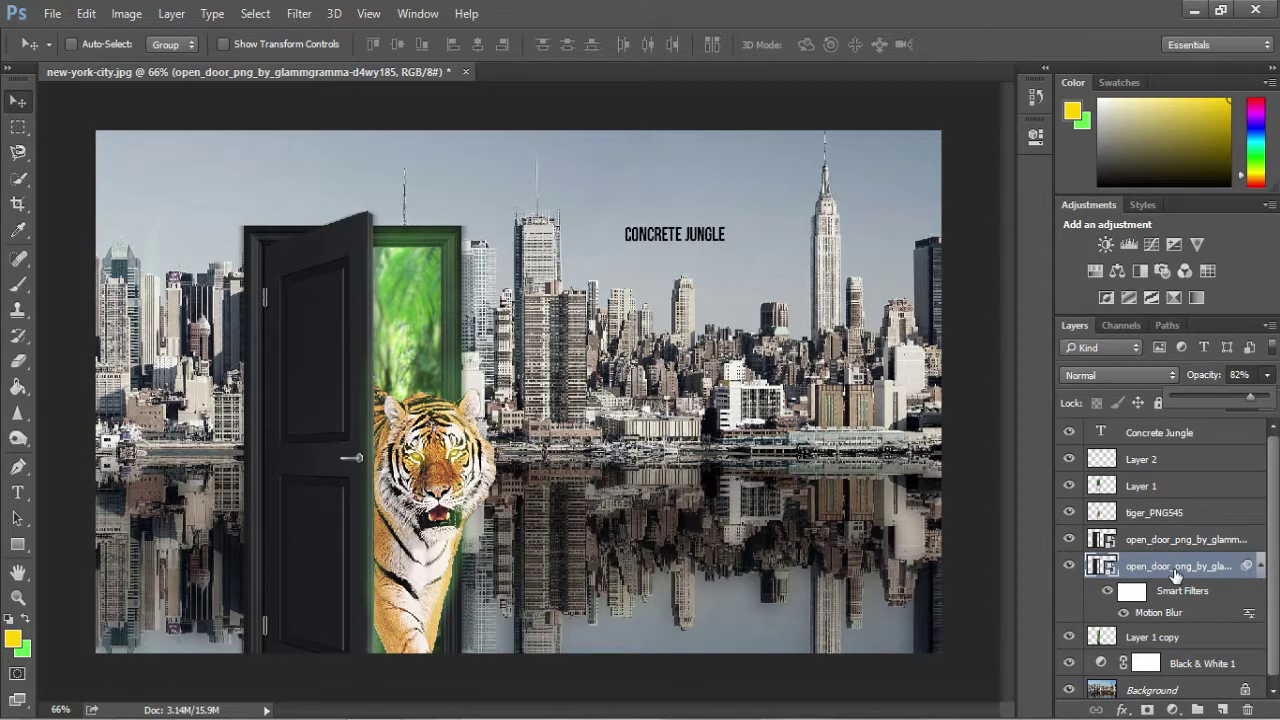
pyautogui.click(1211, 448)
# Step: Above the CONCRETE JUNGLE text layer, add a Violet, Green, Orange Gradient Map at 39% opacity
pyautogui.click(1209, 438)
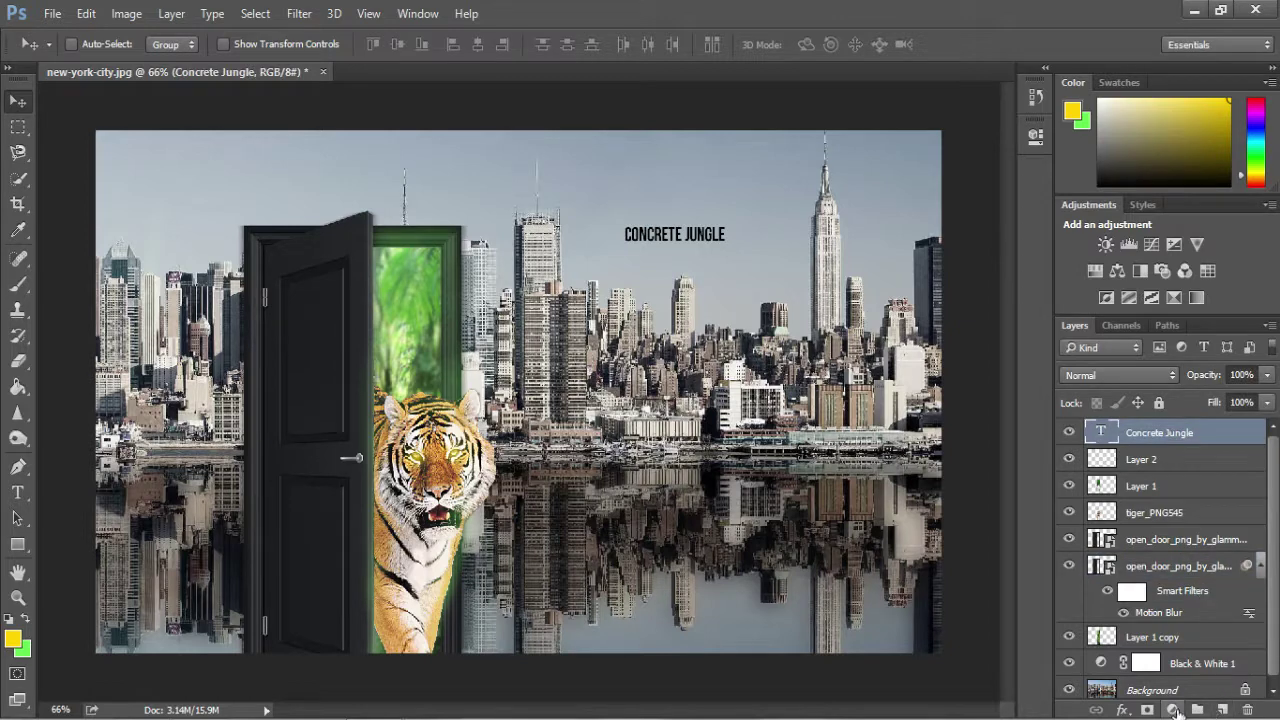
pyautogui.click(1174, 710)
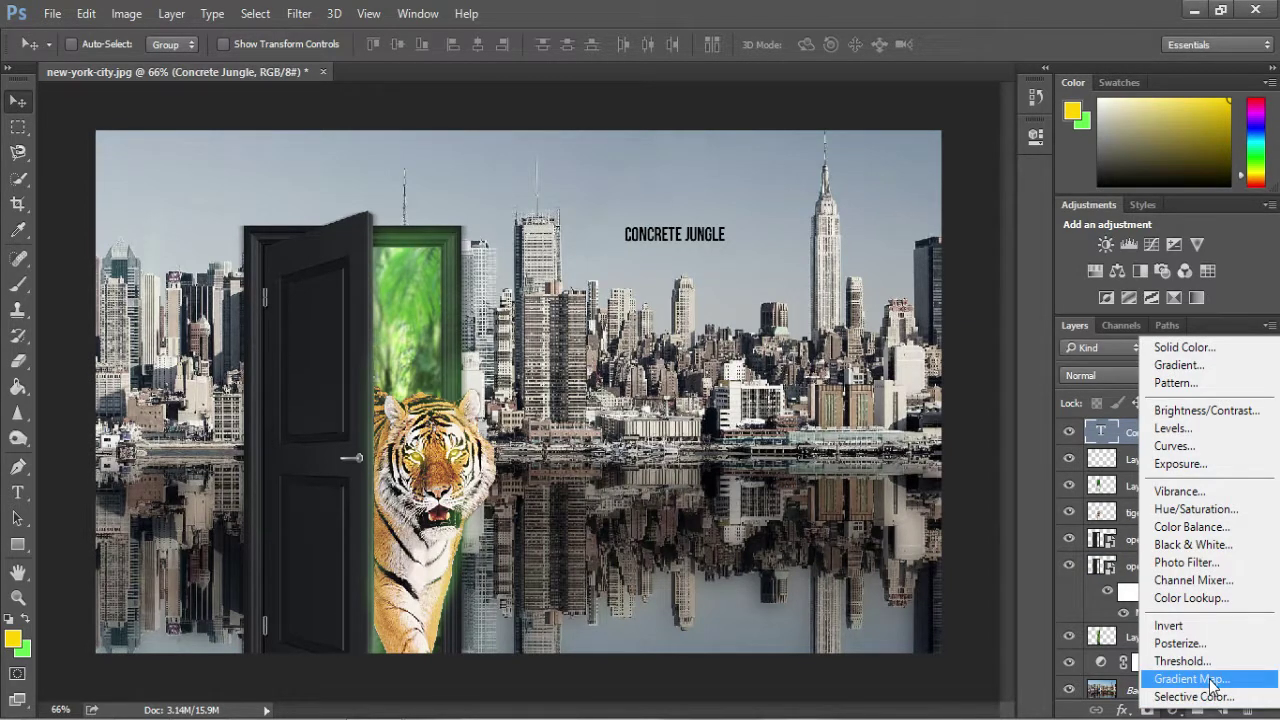
pyautogui.click(1211, 679)
pyautogui.click(896, 193)
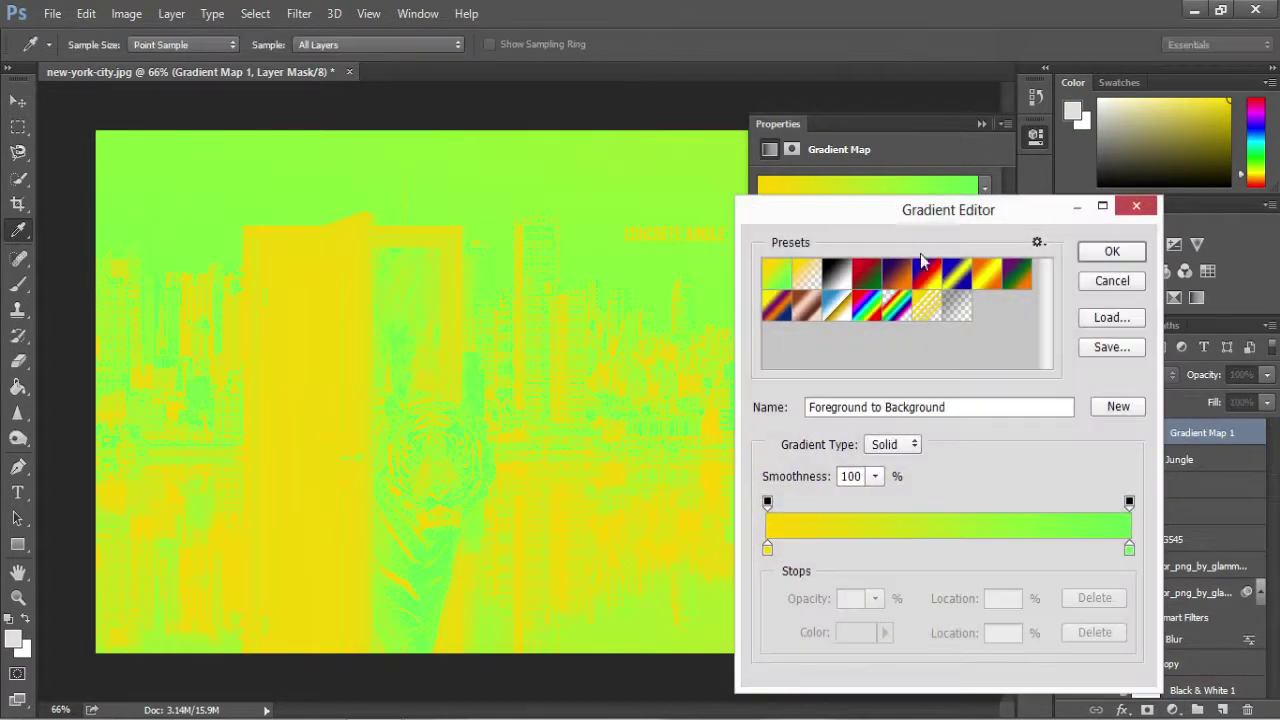
pyautogui.click(1018, 278)
pyautogui.click(1112, 251)
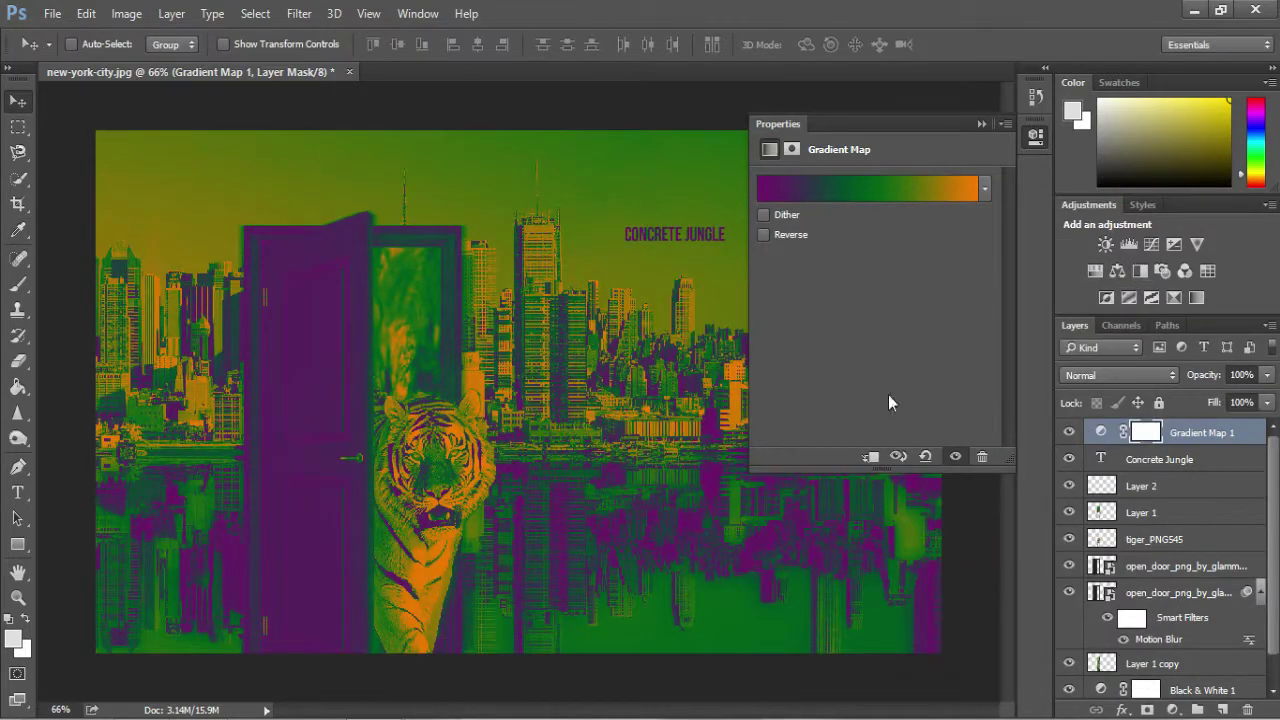
pyautogui.click(1035, 135)
pyautogui.moveTo(1267, 375); pyautogui.dragTo(1221, 398)
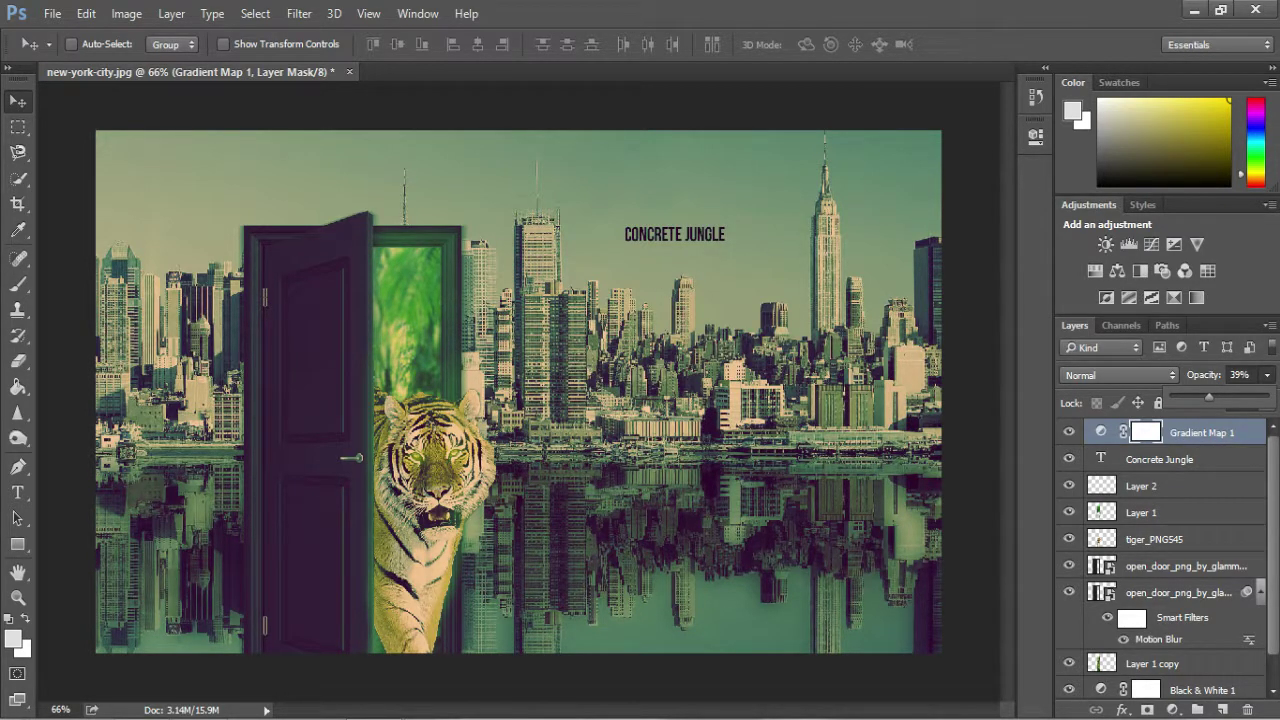
# Step: In File Explorer, open Concrete Jungle.png from CSDESIGNZ GFX 2014 > FINISHED WORK > NOT PSDS
pyautogui.hotkey('alt', 'Tab')
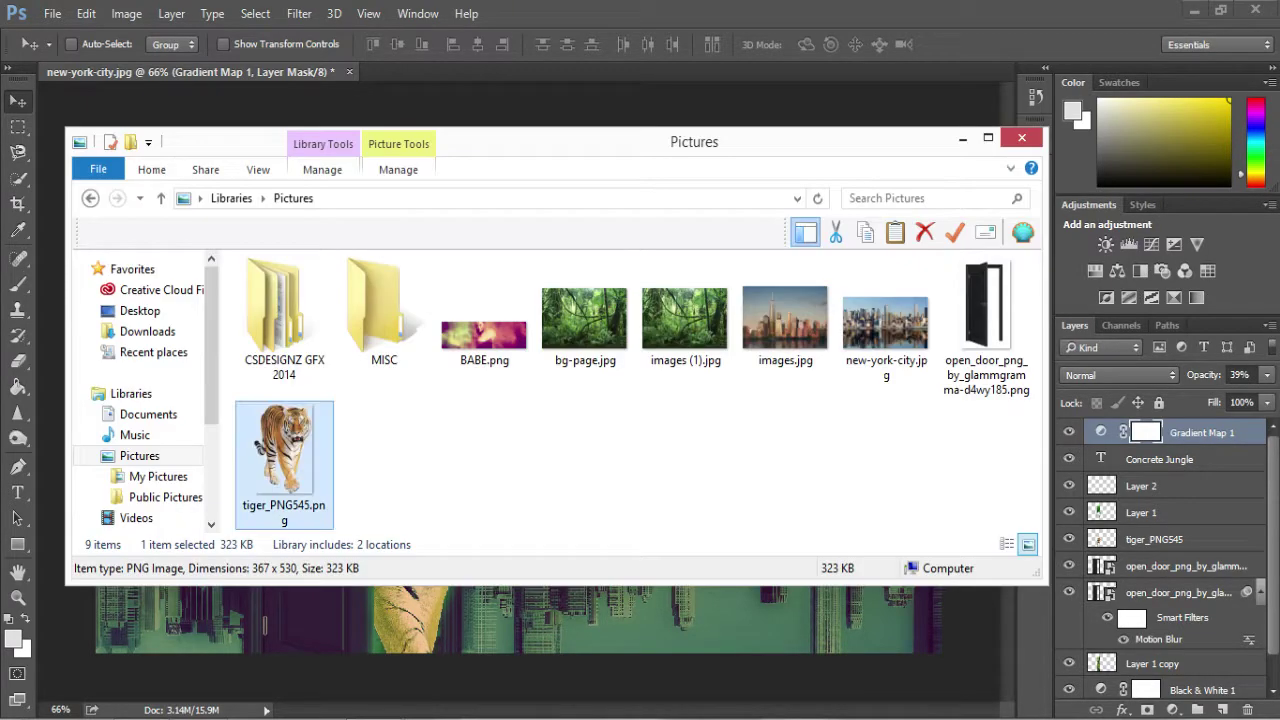
pyautogui.doubleClick(272, 330)
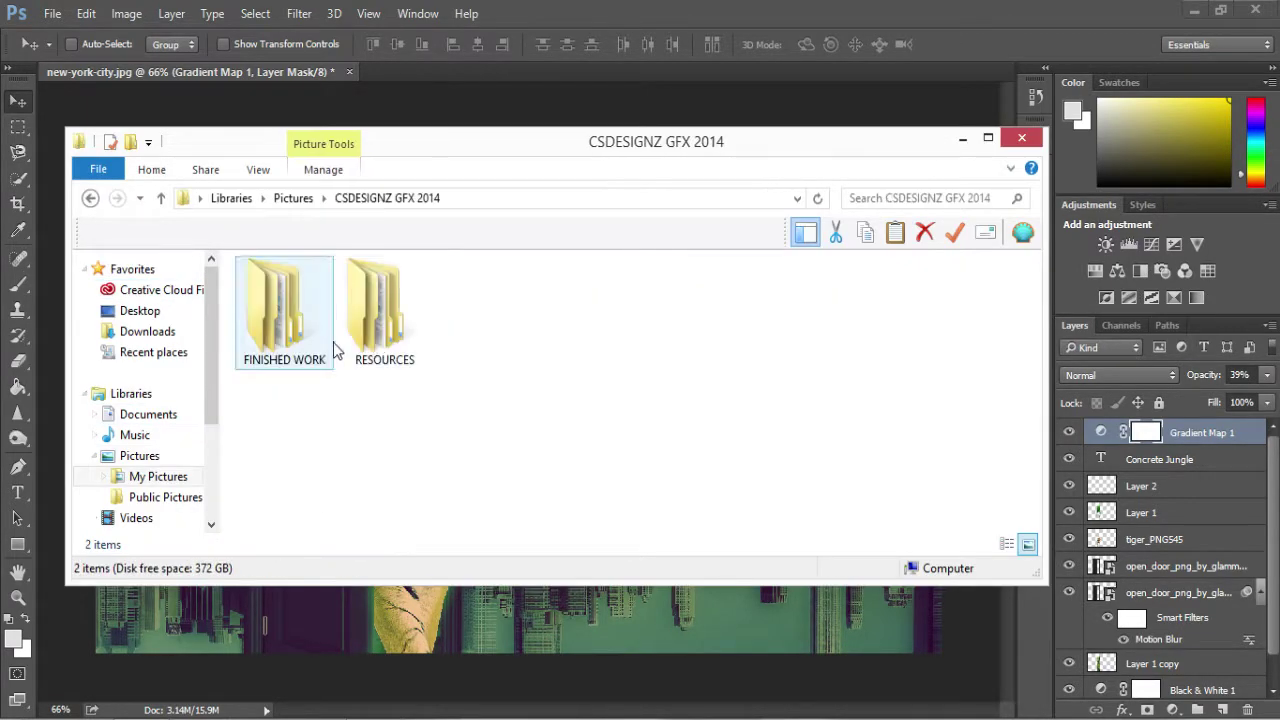
pyautogui.doubleClick(334, 349)
pyautogui.doubleClick(284, 310)
pyautogui.click(298, 314)
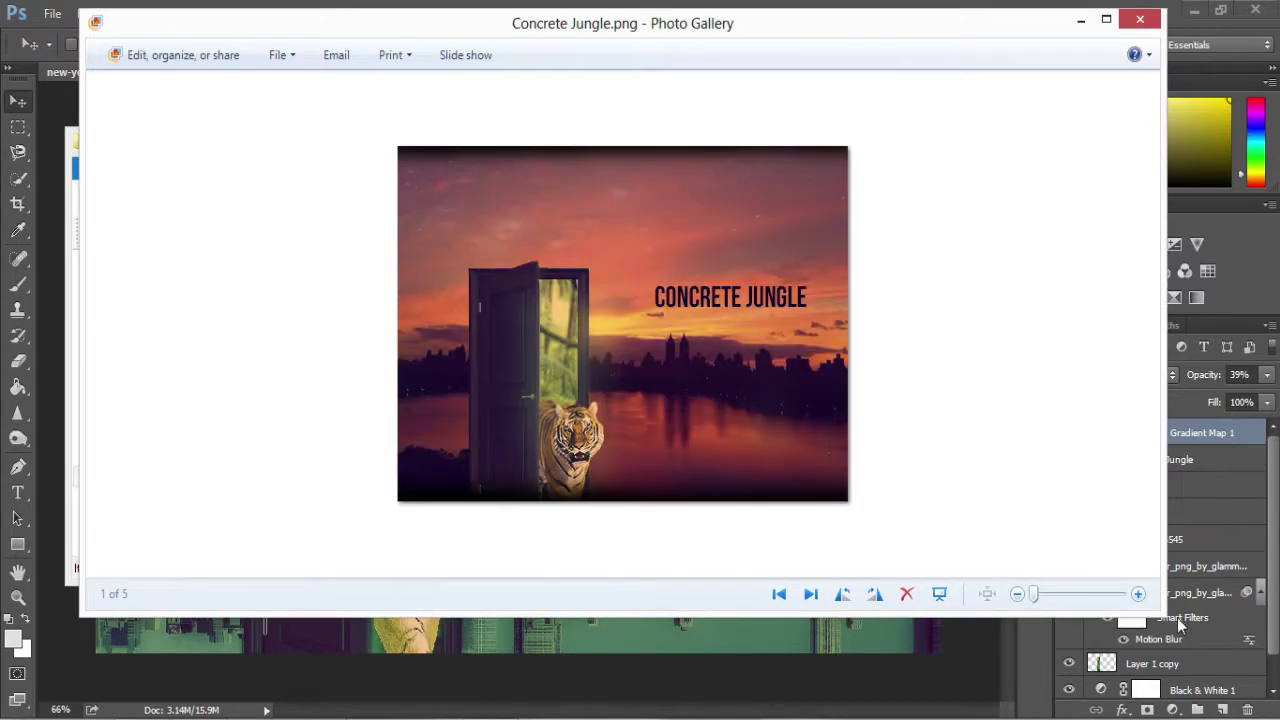
pyautogui.moveTo(977, 10); pyautogui.dragTo(877, 236)
pyautogui.click(962, 138)
pyautogui.moveTo(706, 244); pyautogui.dragTo(940, 2)
pyautogui.moveTo(1154, 706)
pyautogui.mouseDown()
pyautogui.moveTo(1214, 706)
pyautogui.moveTo(1177, 706)
pyautogui.mouseUp()
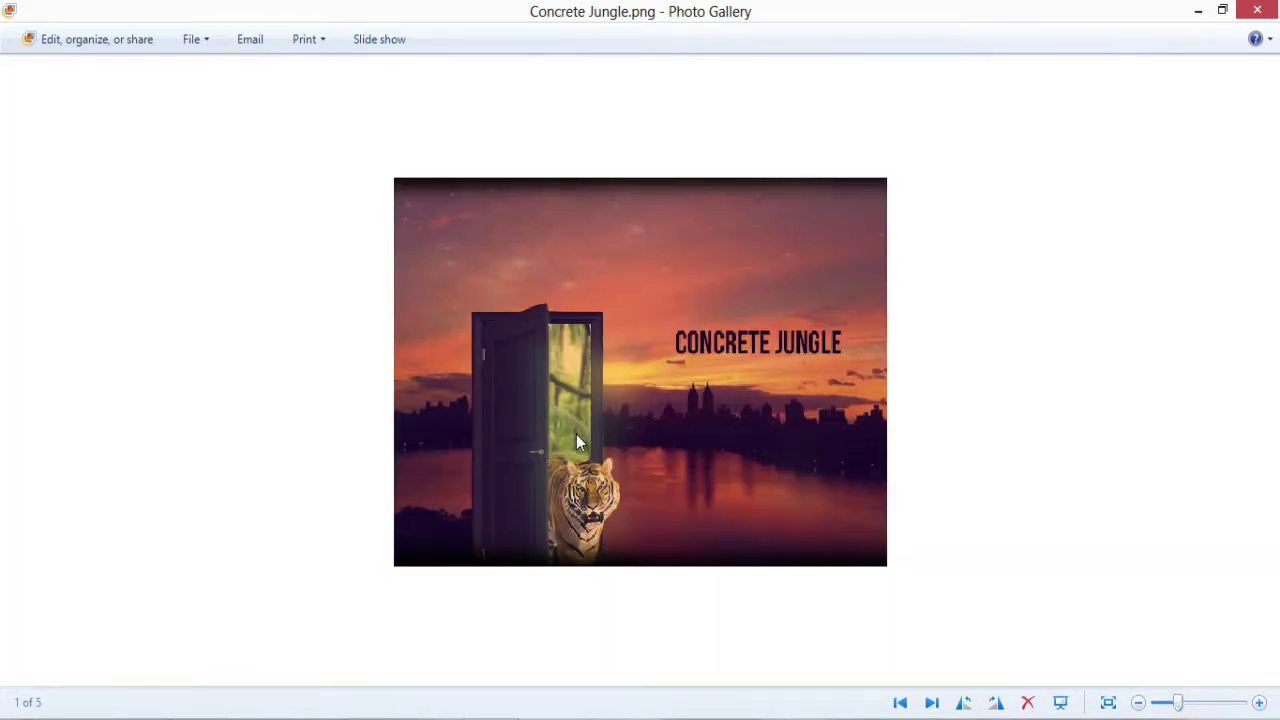
pyautogui.doubleClick(642, 18)
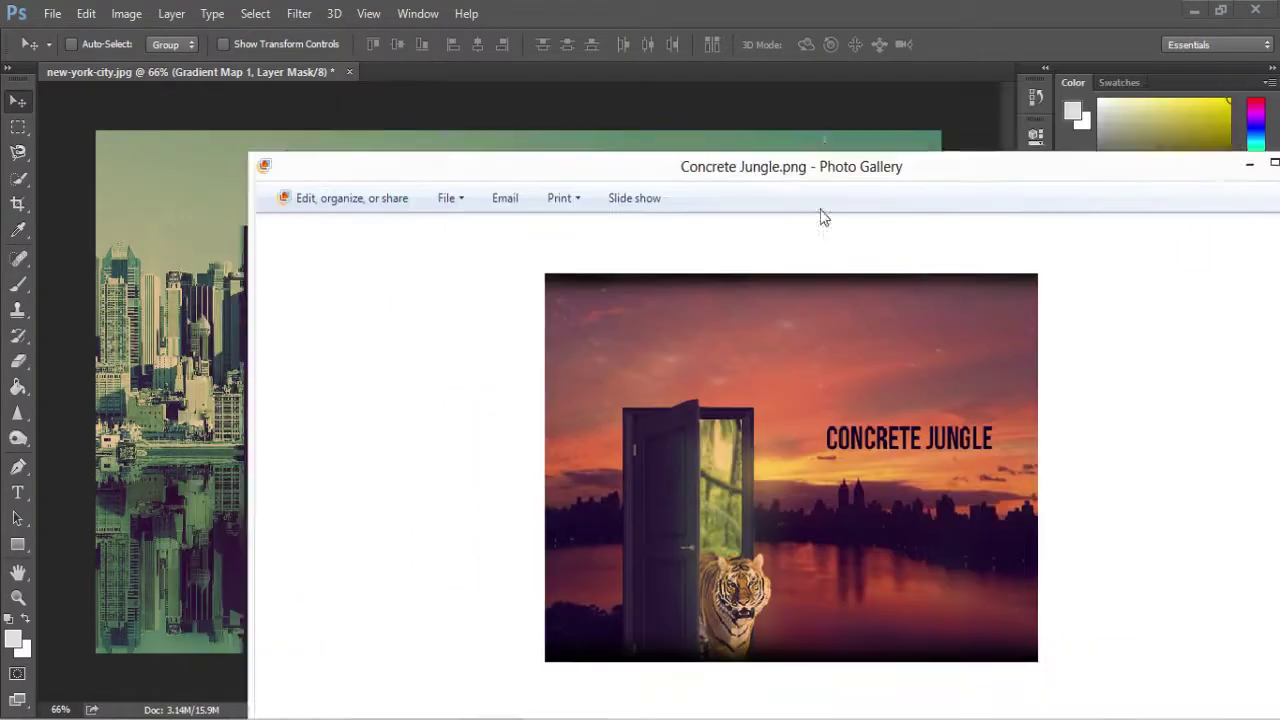
pyautogui.moveTo(510, 232); pyautogui.dragTo(425, 408)
pyautogui.moveTo(708, 398); pyautogui.dragTo(491, 394)
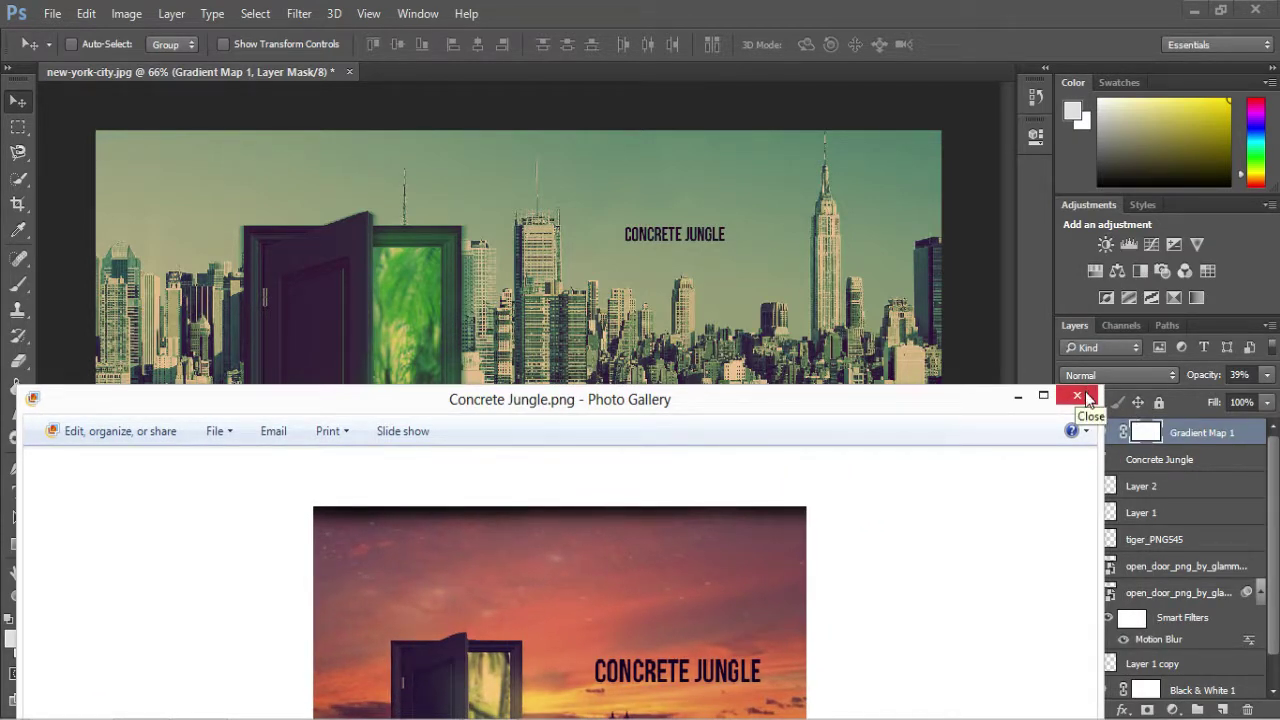
# Step: Close the Photo Gallery window showing Concrete Jungle.png to return to Photoshop
pyautogui.click(1086, 397)
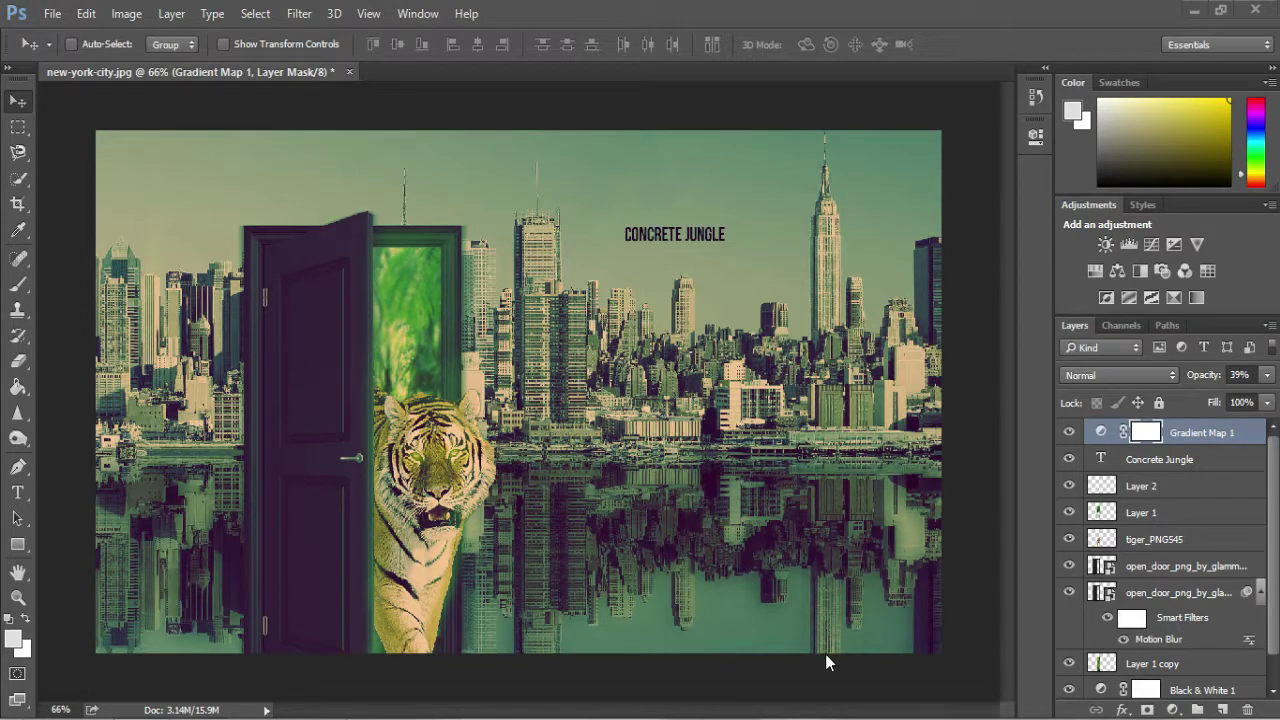
# Step: Go to My Pictures > CSDESIGNZ GFX 2014 > FINISHED WORK > PSDS and drag SHark.psd into Photoshop
pyautogui.click(200, 716)
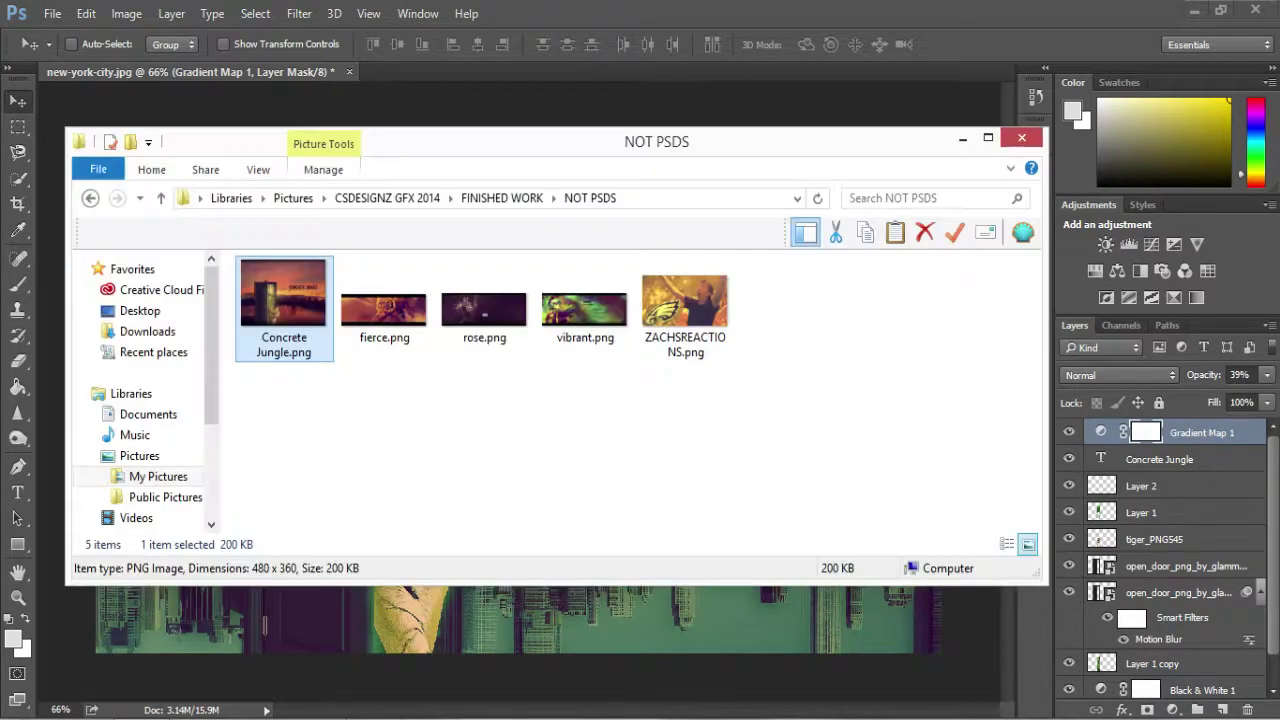
pyautogui.click(163, 479)
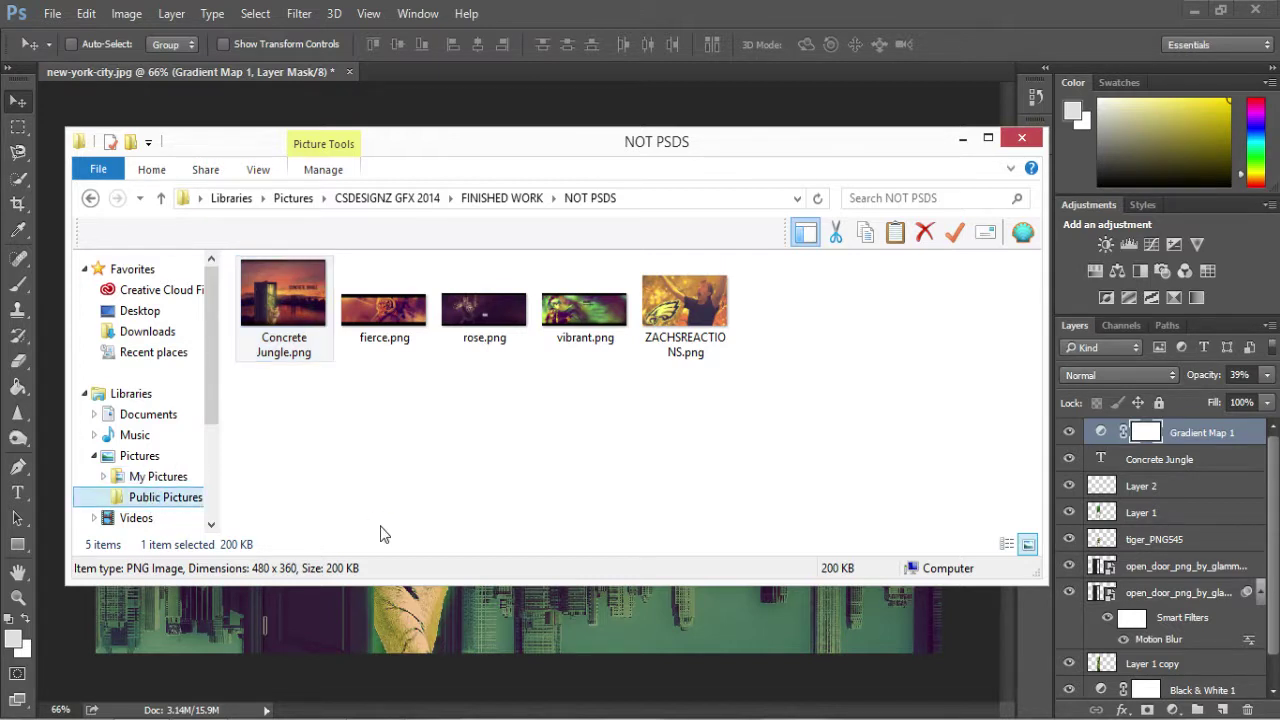
pyautogui.click(149, 517)
pyautogui.click(152, 467)
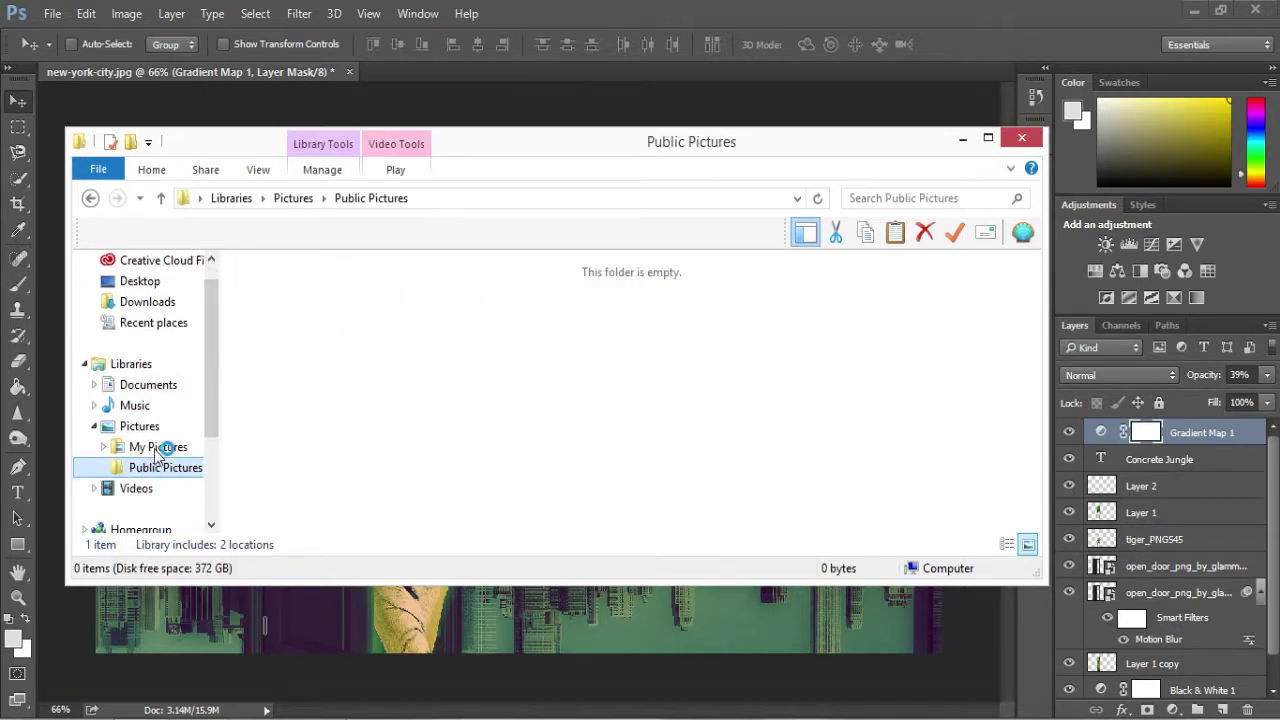
pyautogui.click(154, 448)
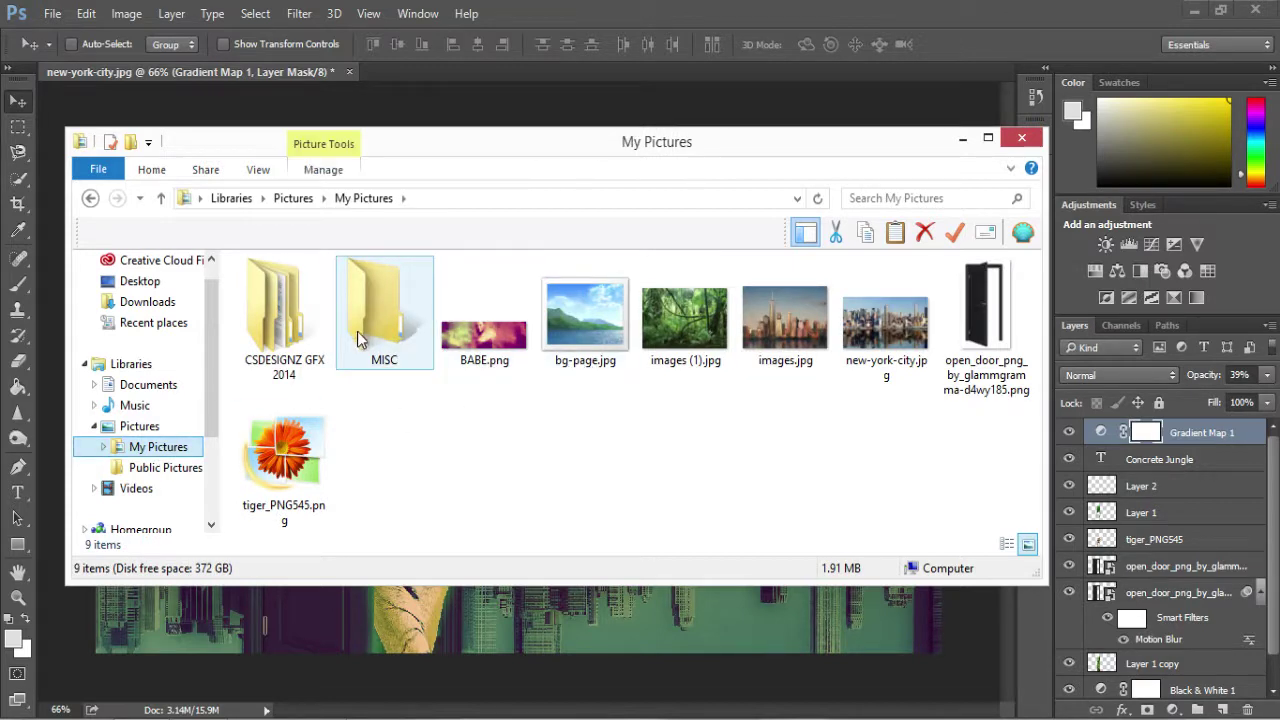
pyautogui.doubleClick(298, 334)
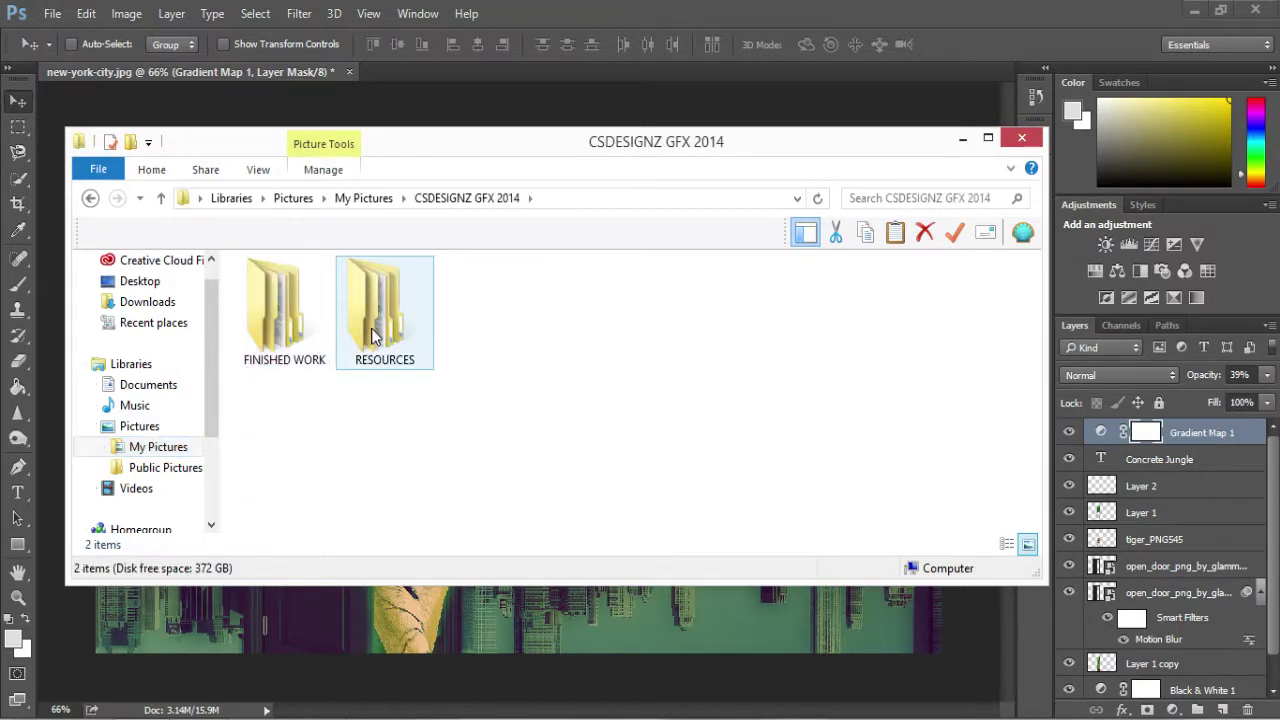
pyautogui.doubleClick(288, 312)
pyautogui.click(390, 325)
pyautogui.doubleClick(390, 325)
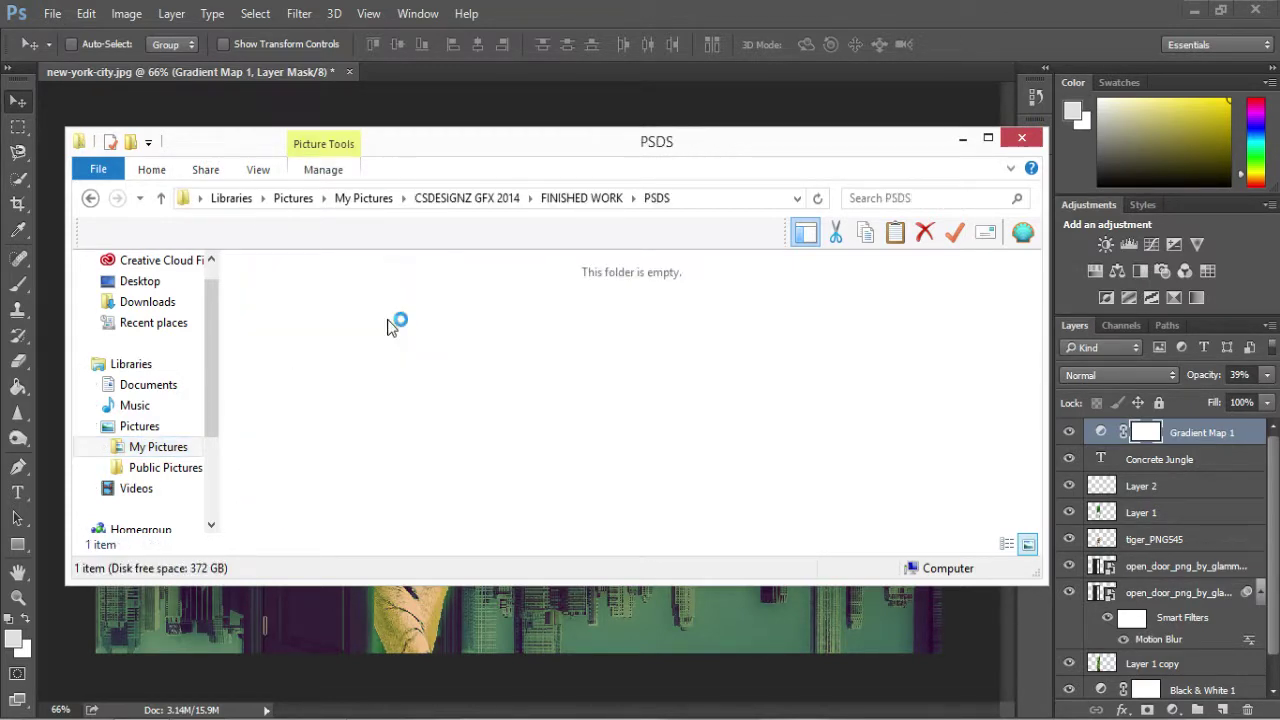
pyautogui.moveTo(312, 323); pyautogui.dragTo(394, 70)
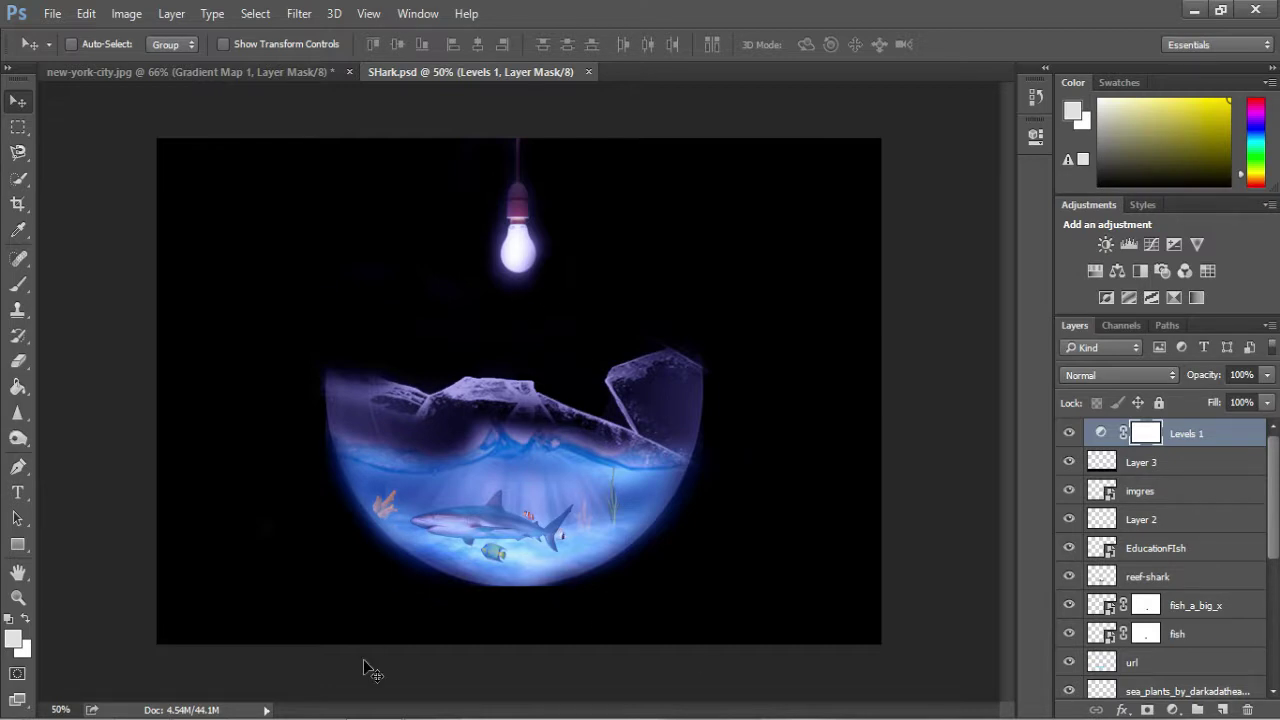
# Step: Close the SHark.psd document tab, leaving the new-york-city.jpg composition showing
pyautogui.click(589, 72)
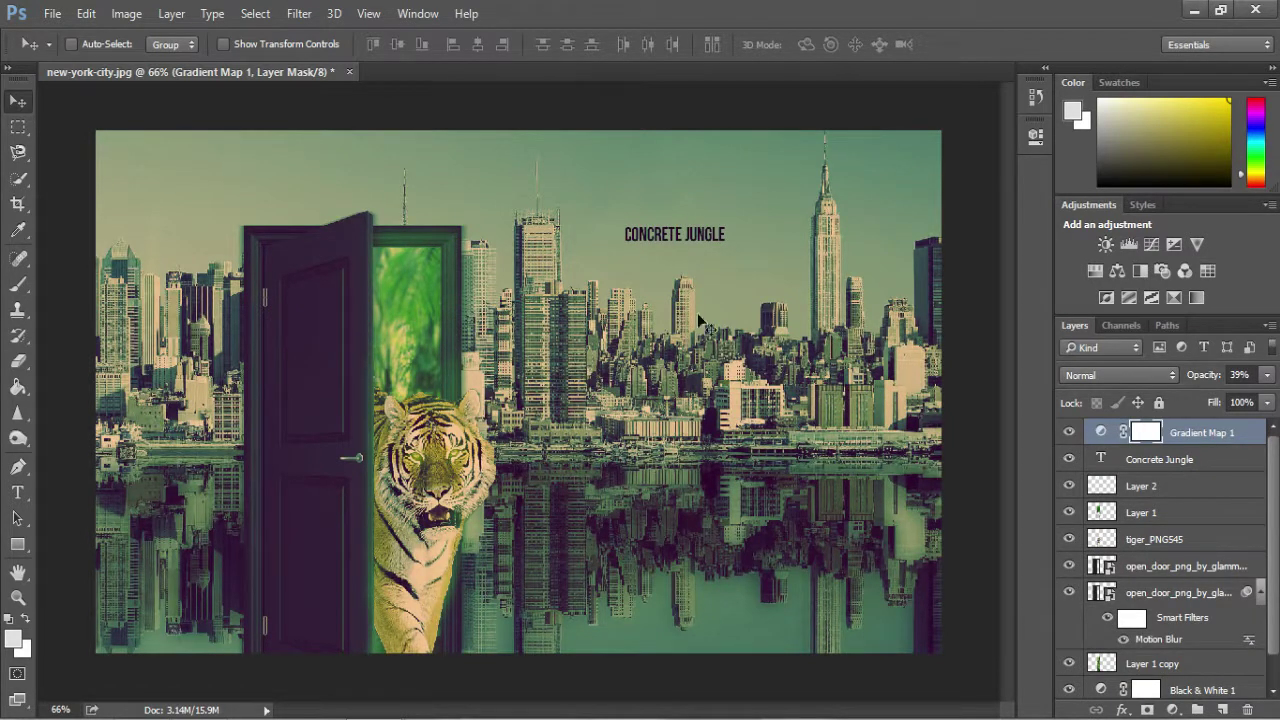